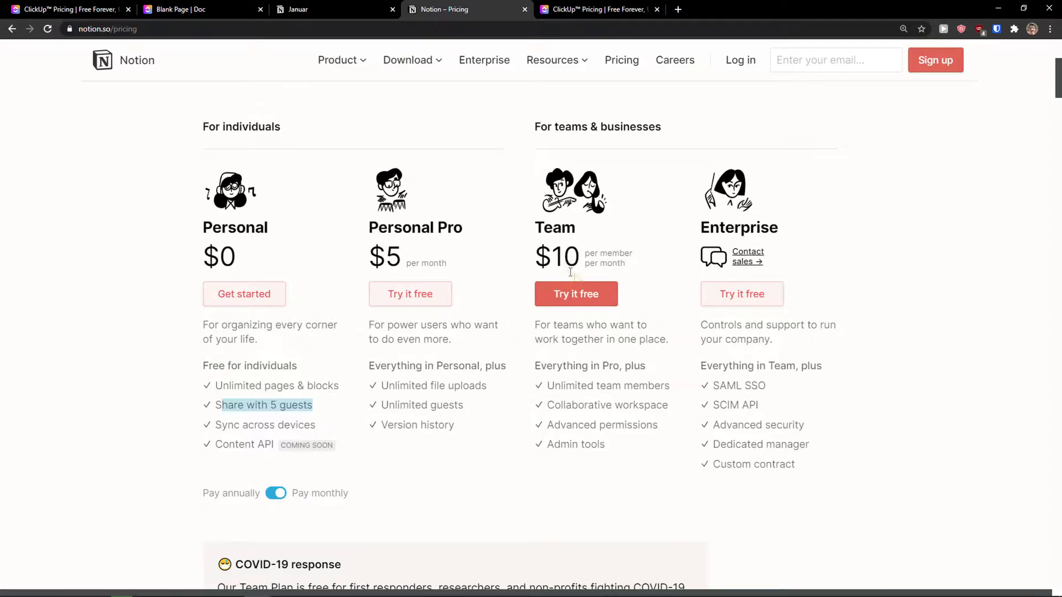
Compare the ClickUp and Notion pricing pages, checking ClickUp's Unlimited plan under both monthly and annual billing
left_click(600, 9)
mouse_move(641, 294)
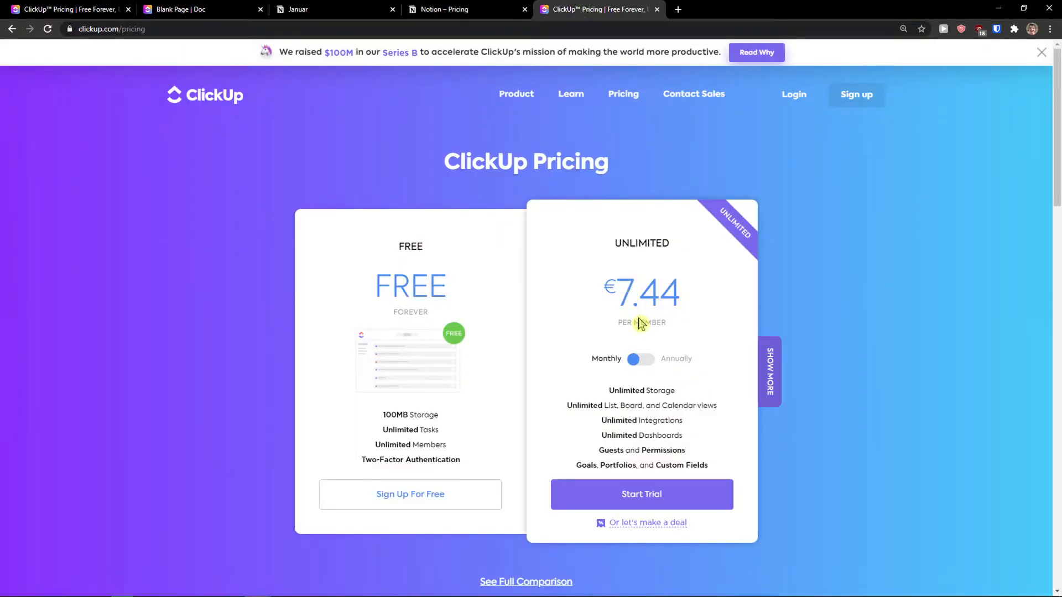
left_click(463, 10)
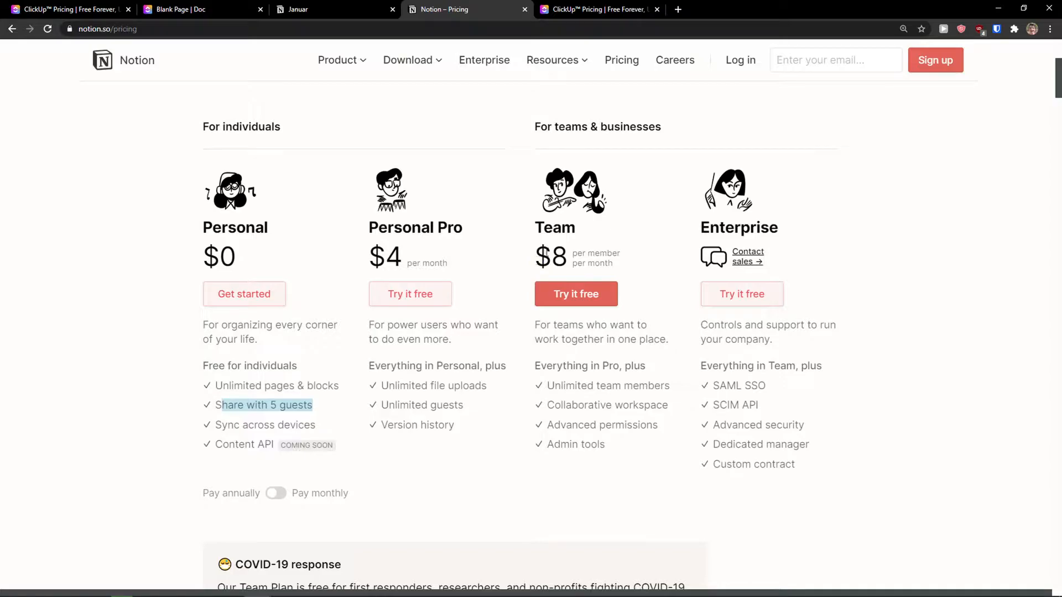
left_click(573, 10)
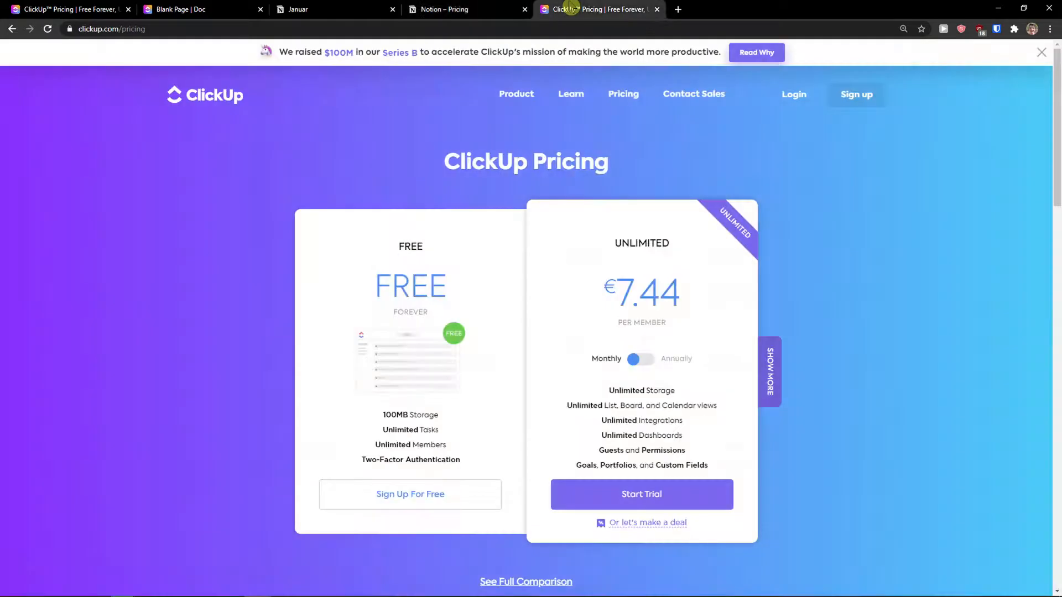
left_click(642, 365)
left_click(647, 363)
left_click(428, 9)
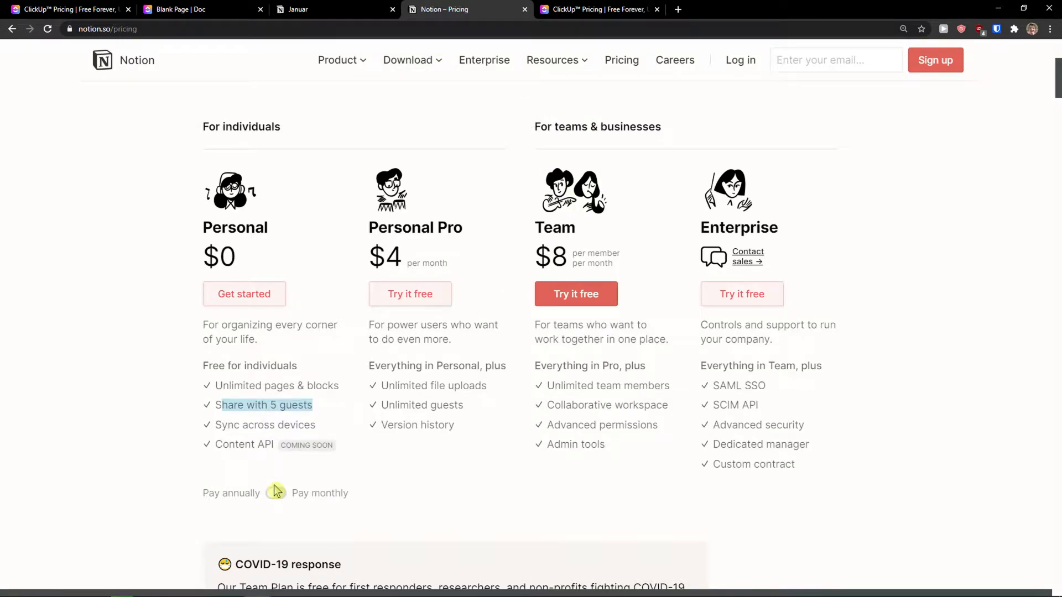
mouse_move(431, 432)
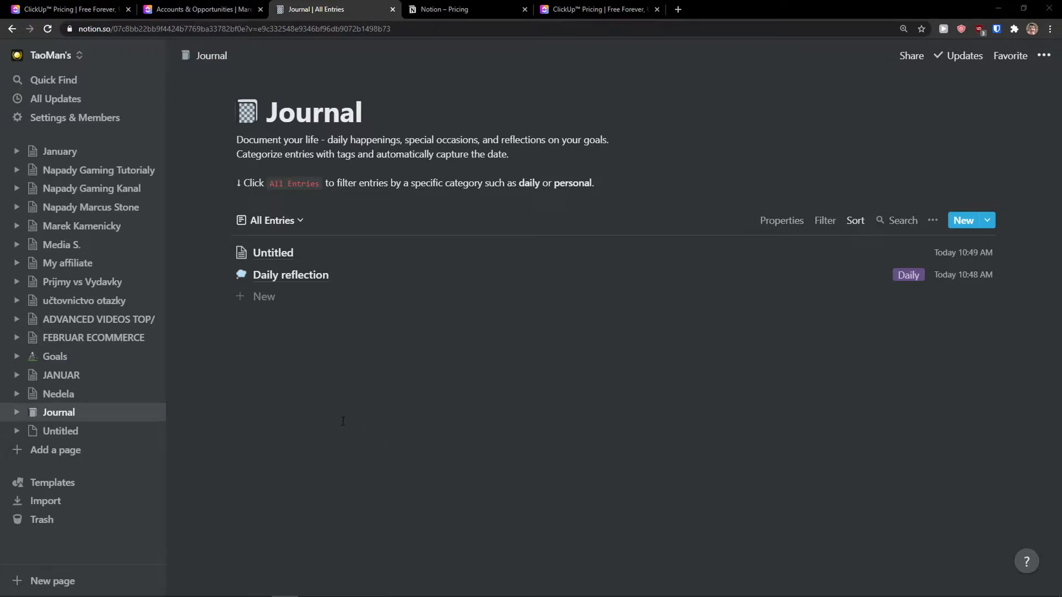
Add a new page to the Notion workspace and open the template gallery for it
left_click(70, 452)
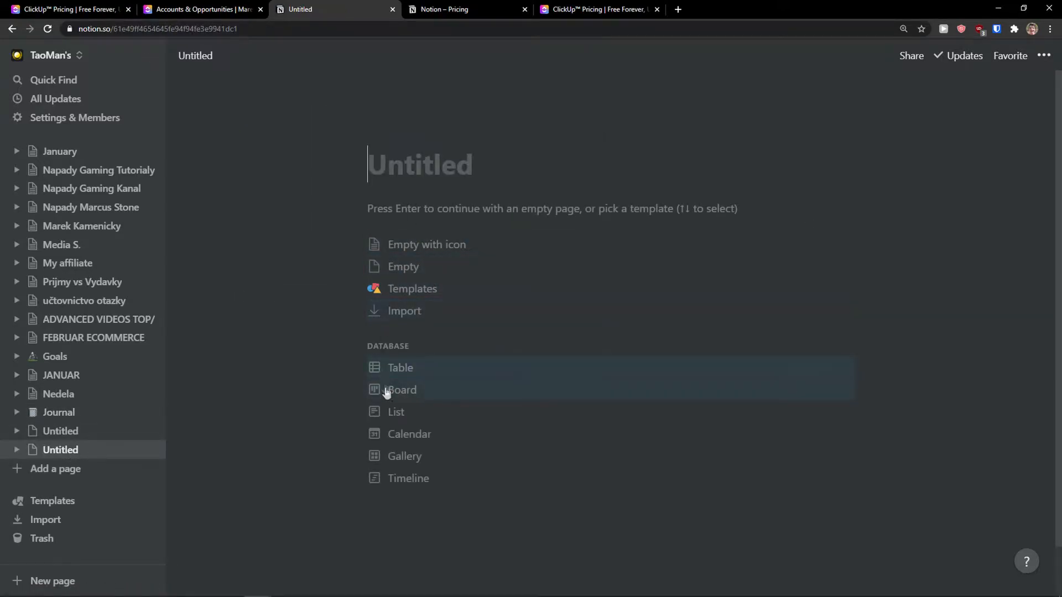
left_click(417, 294)
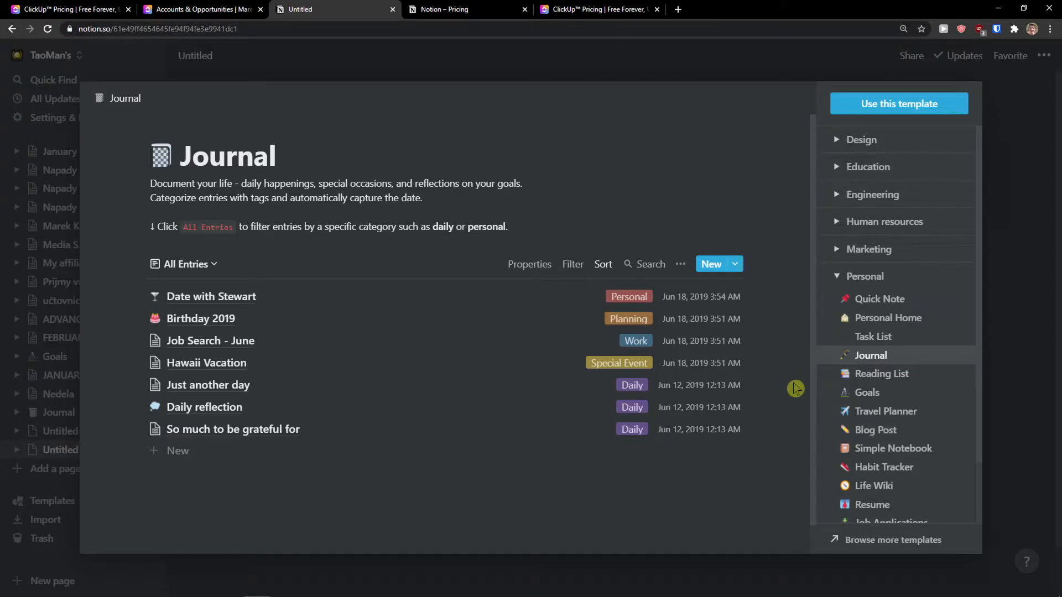
Switch to the ClickUp workspace and start a new Space named Youtube with a yellow avatar
left_click(206, 7)
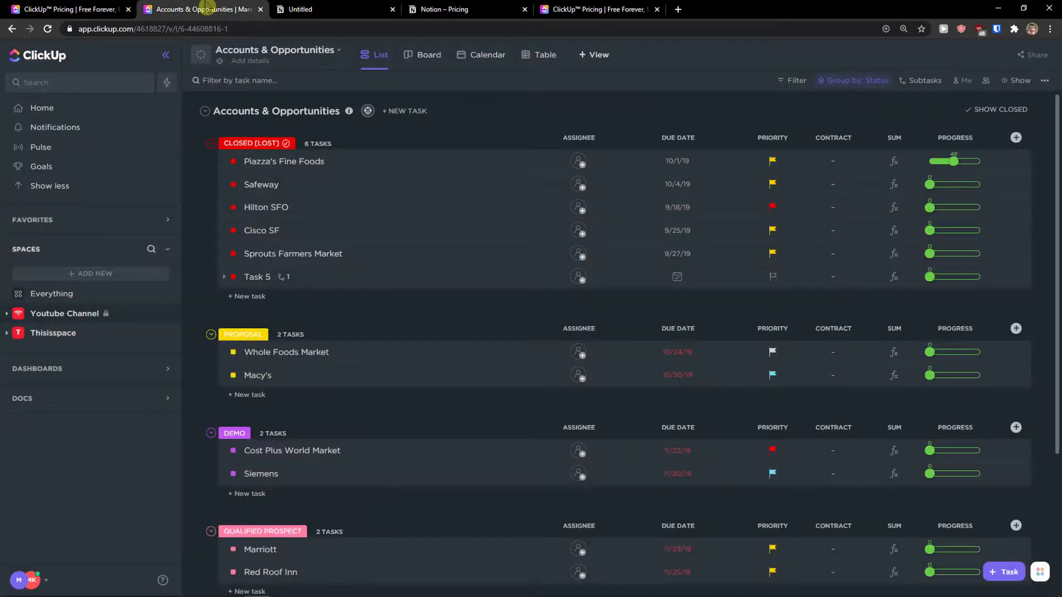
left_click(111, 277)
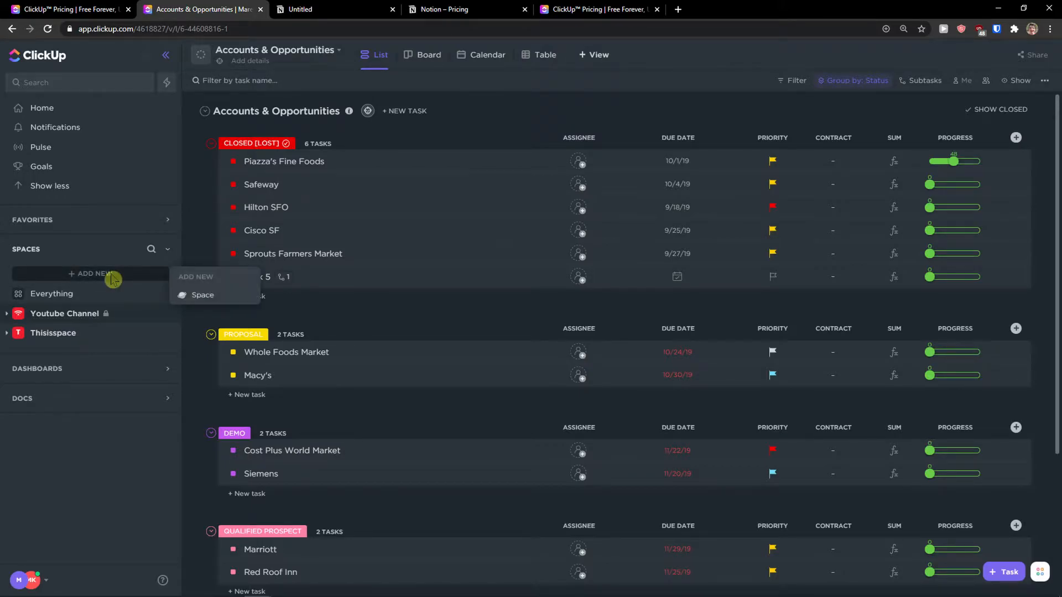
left_click(200, 296)
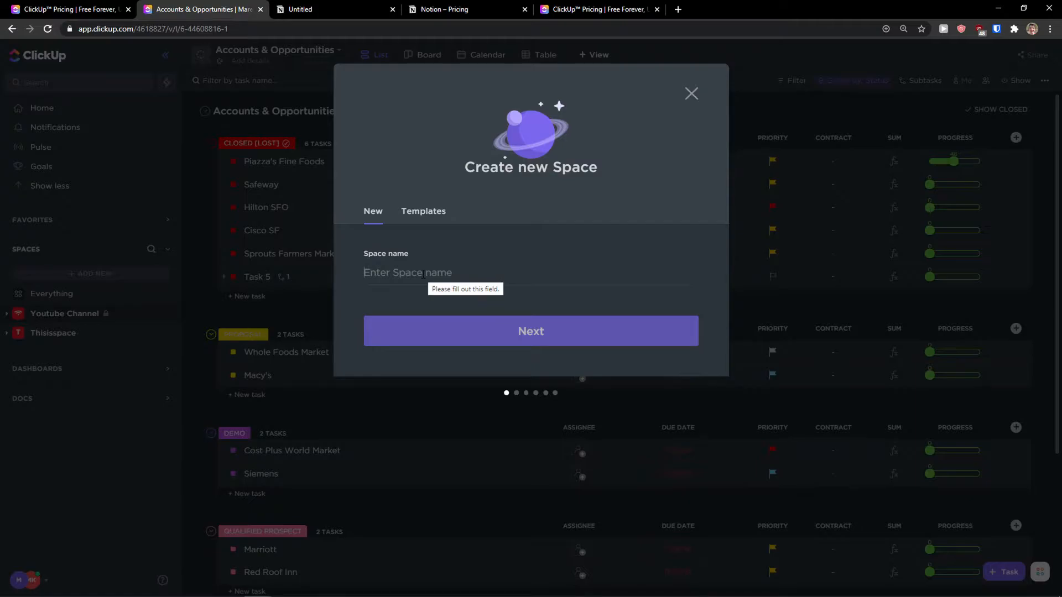
type("Youtube")
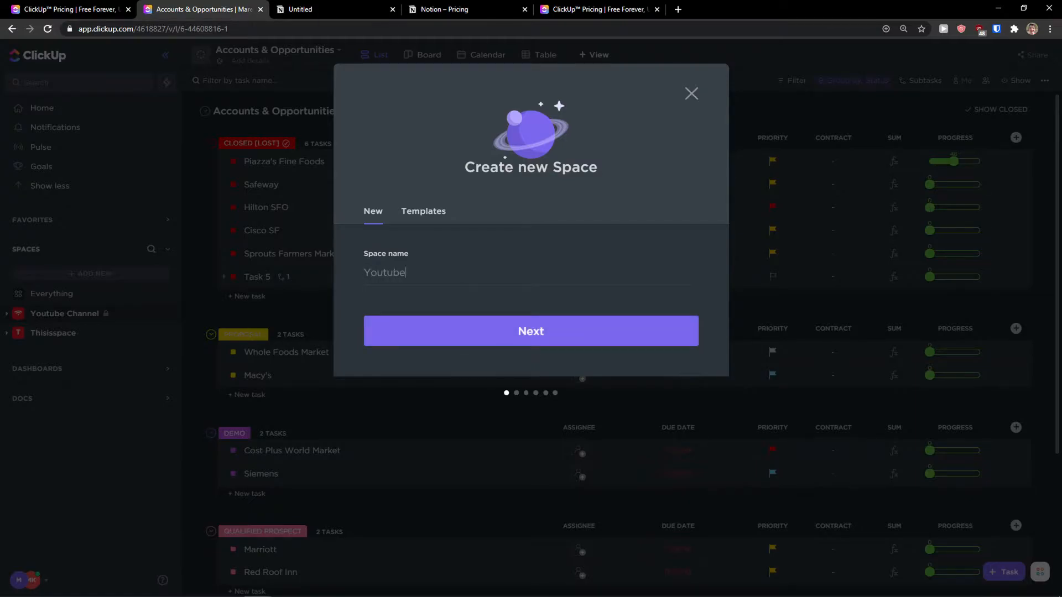
left_click(462, 332)
left_click(610, 161)
left_click(628, 160)
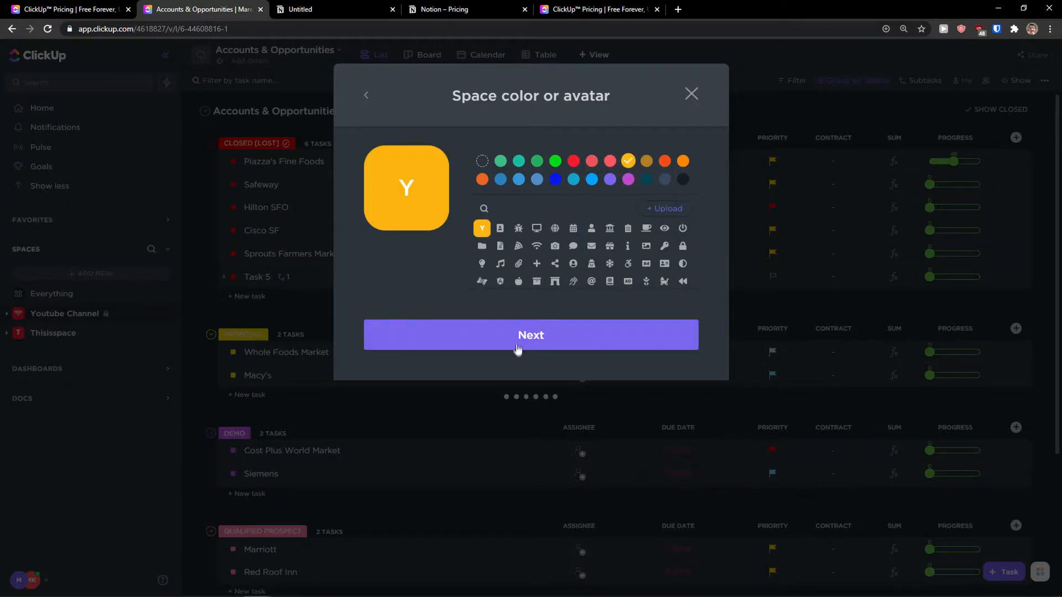
left_click(518, 347)
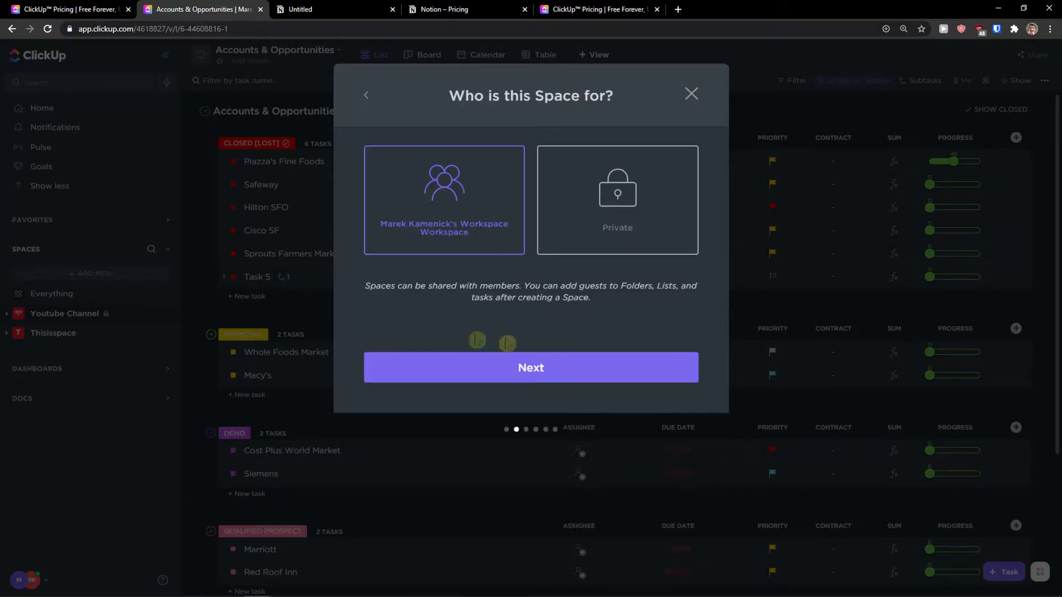
Try the Private option for the new Space, but share it with the whole workspace
left_click(599, 250)
left_click(415, 229)
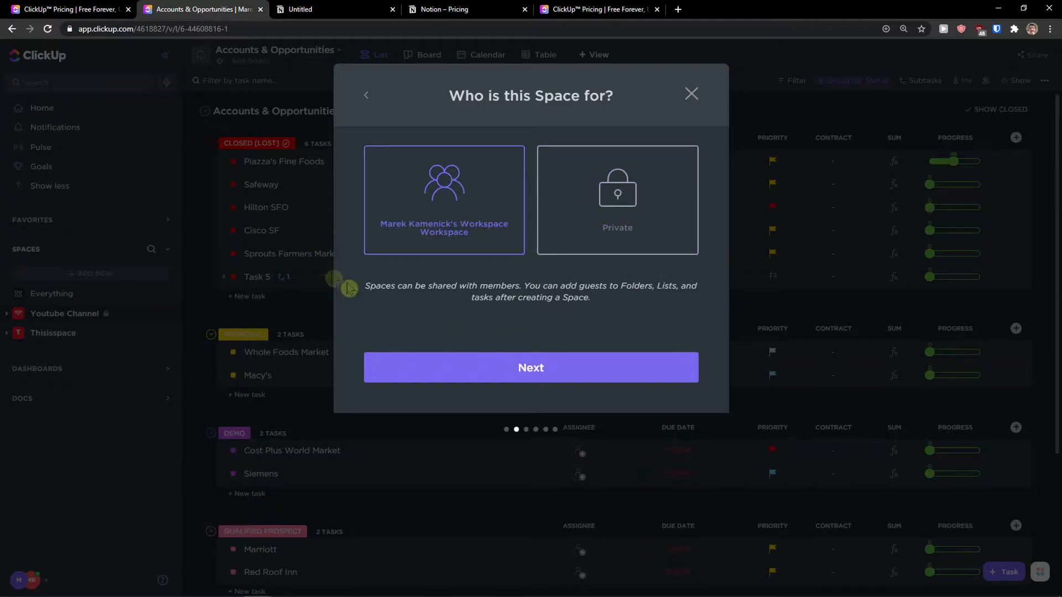
left_click(500, 357)
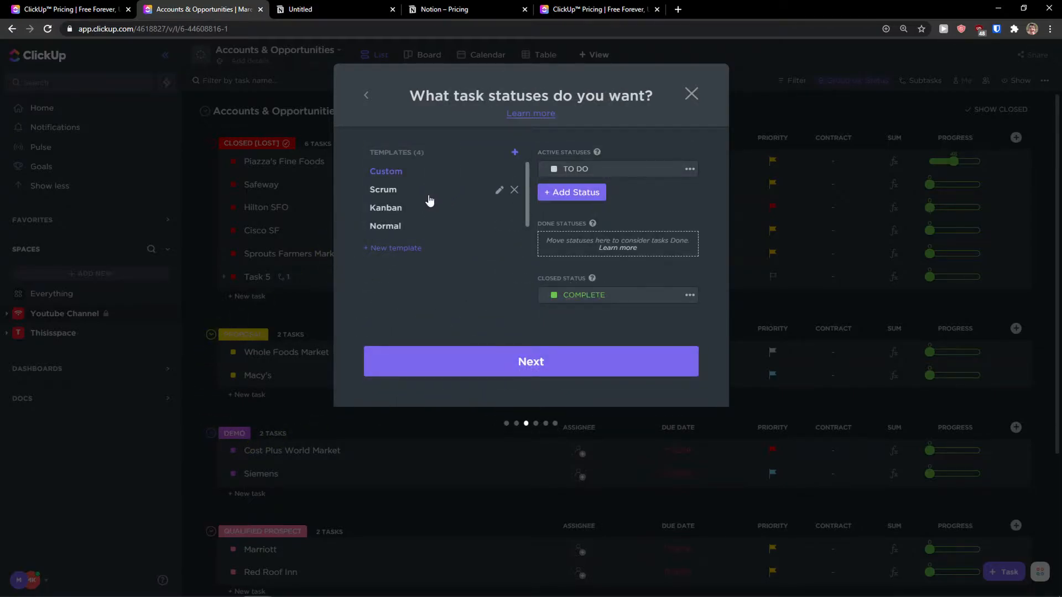
Use the Kanban status template, adding a green "done" status and placing it under Done statuses
left_click(396, 212)
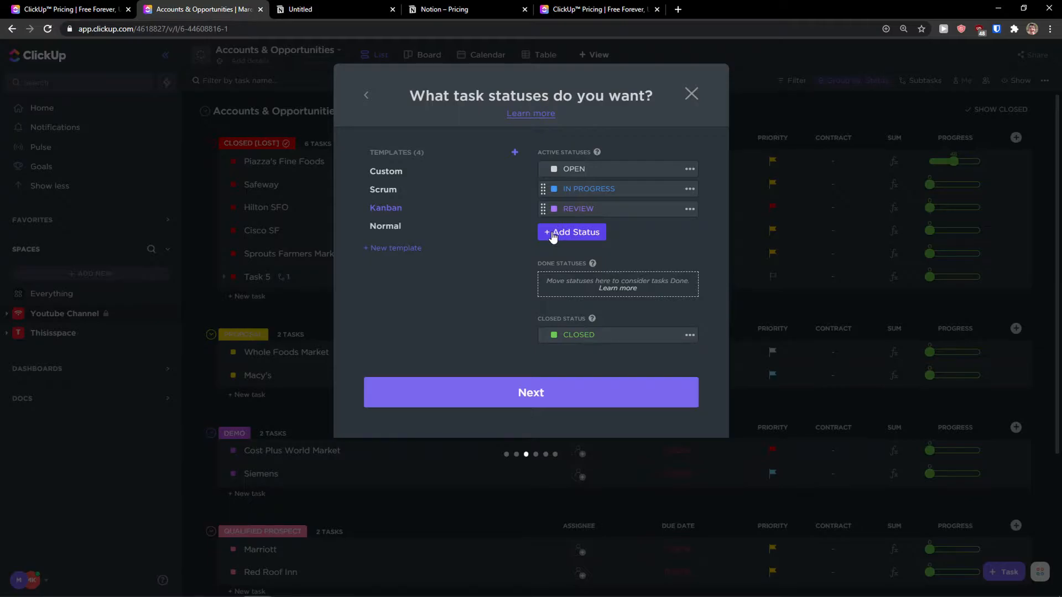
left_click(553, 235)
type("done")
key("Return")
left_click(554, 231)
left_click(563, 206)
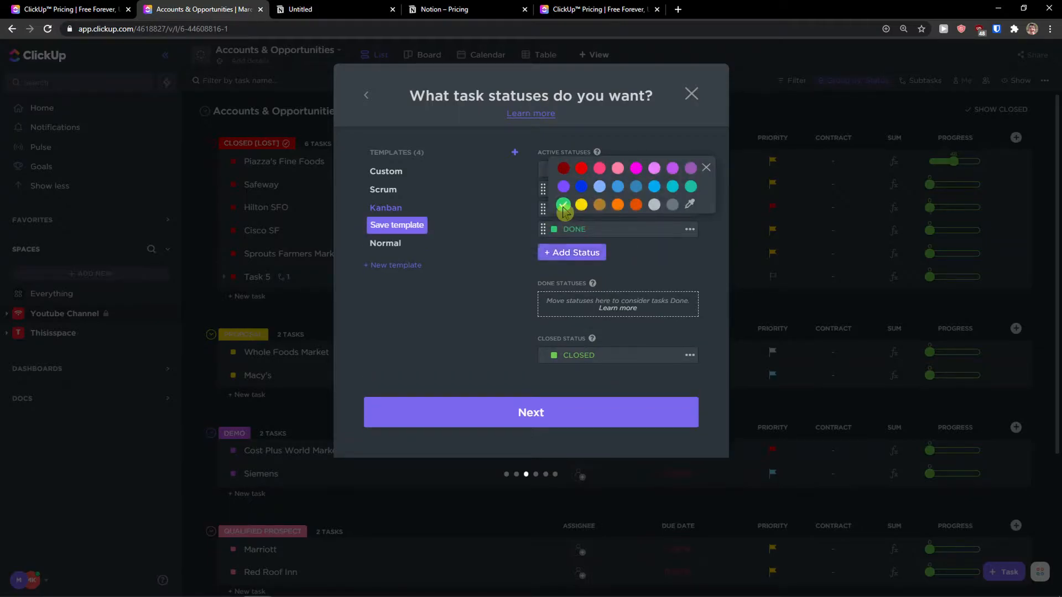
left_click_drag(543, 227, 559, 294)
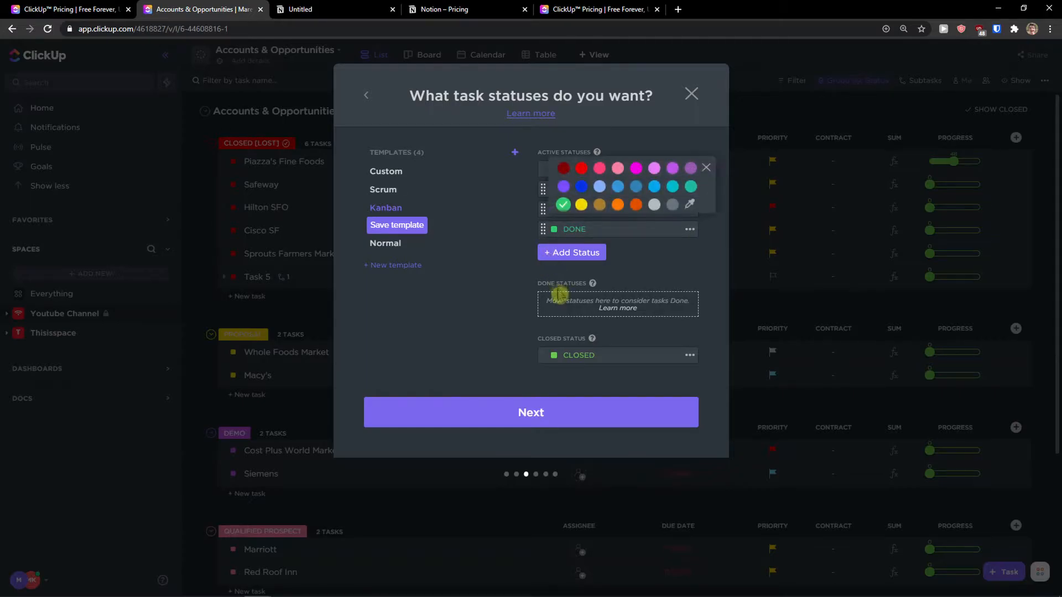
left_click_drag(541, 228, 555, 289)
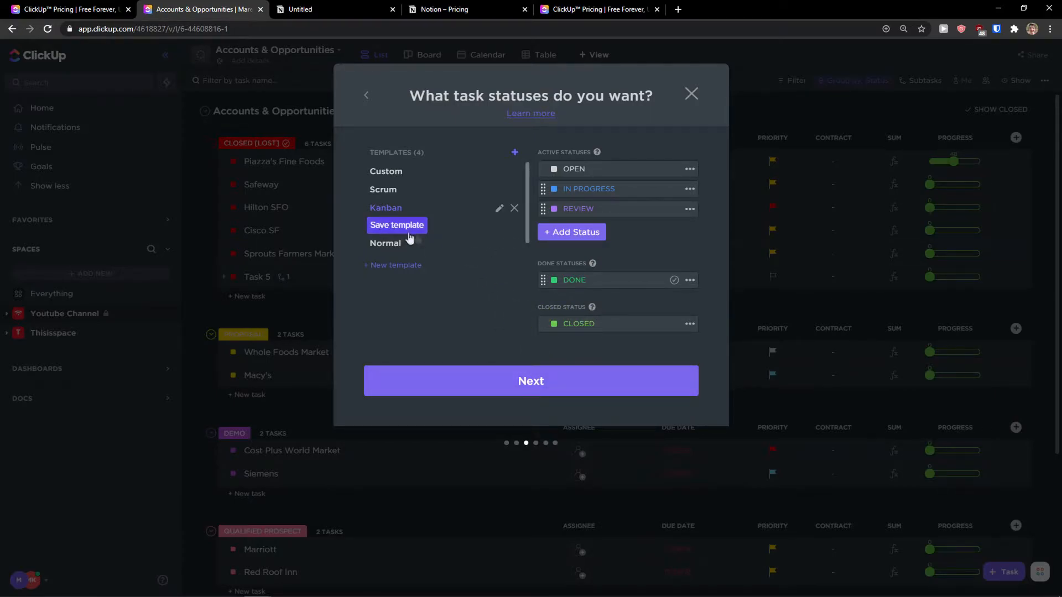
left_click(528, 386)
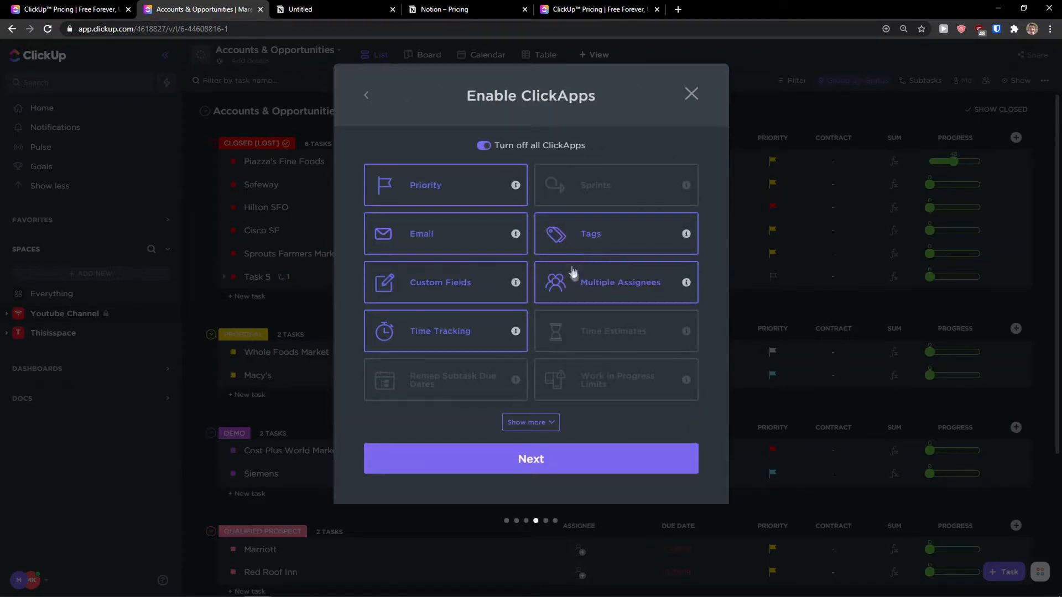
Show all ClickApps and enable Sprints and Milestones for the new Space
left_click(533, 422)
left_click(609, 189)
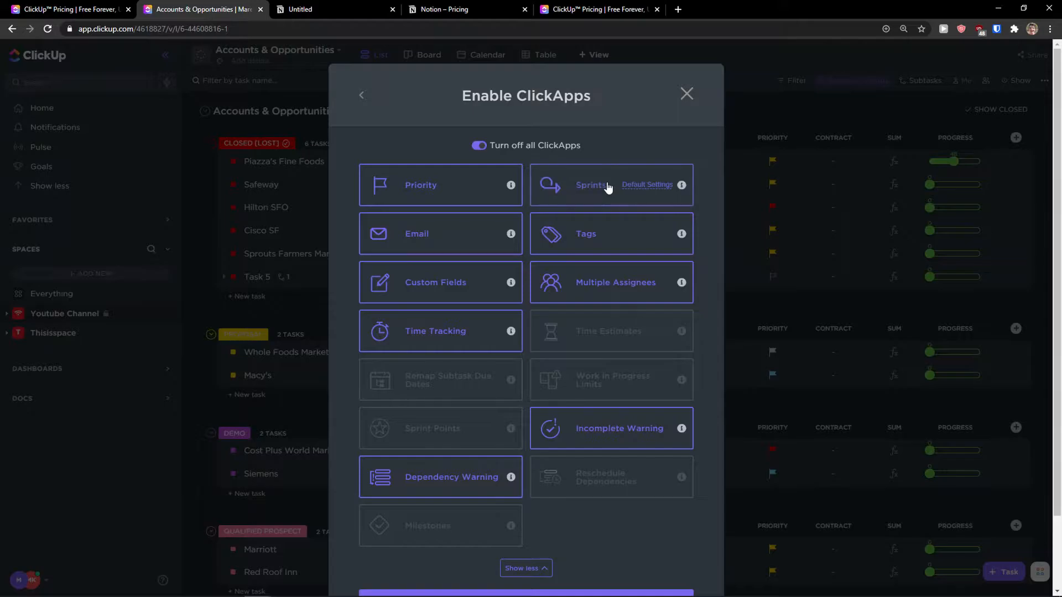
left_click(462, 518)
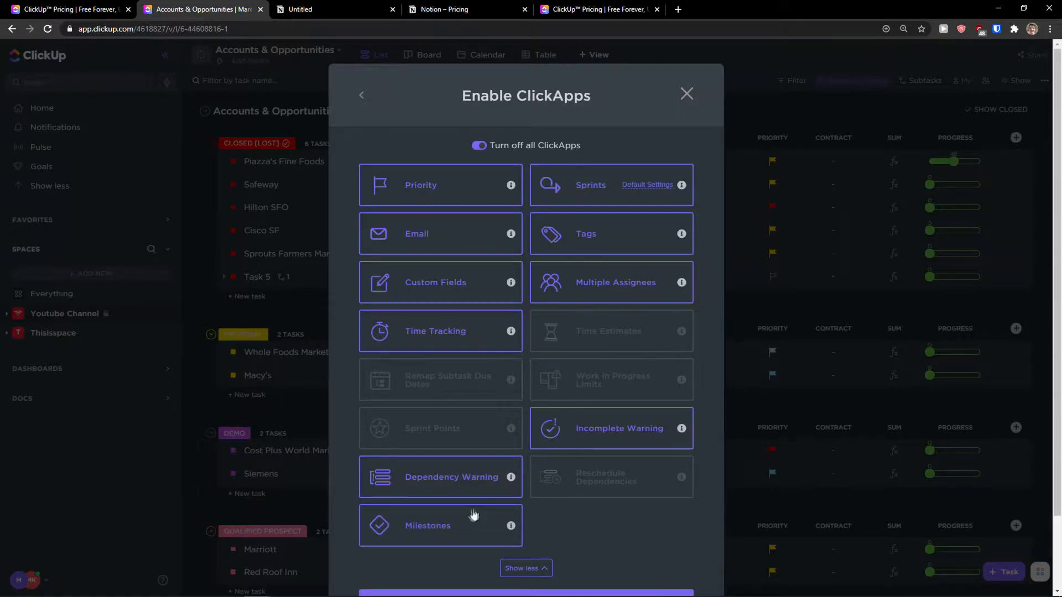
scroll(548, 517, "down", 1)
scroll(575, 498, "up", 1)
scroll(578, 497, "down", 1)
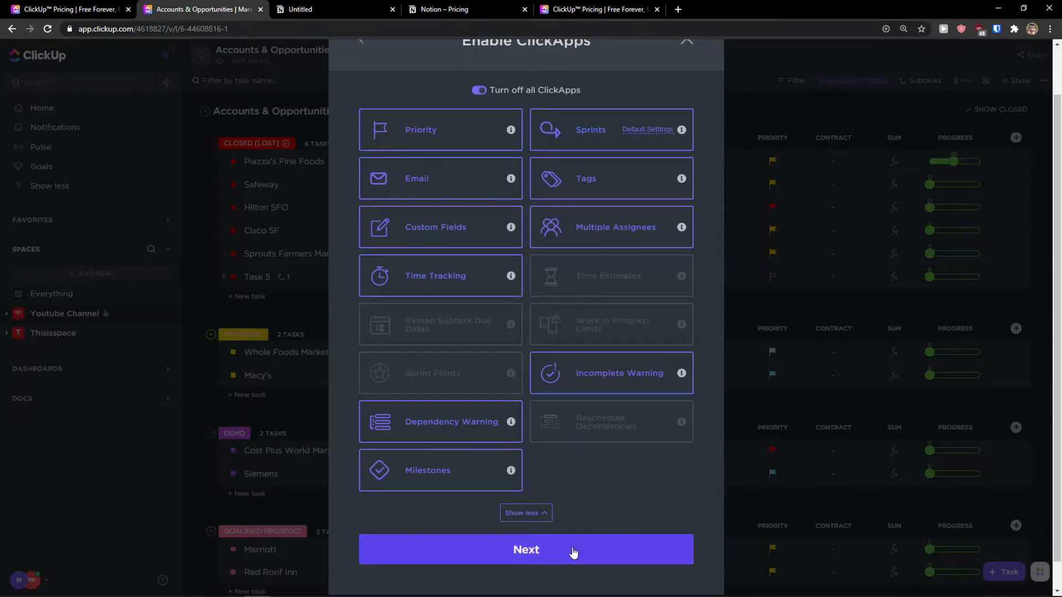
left_click(573, 555)
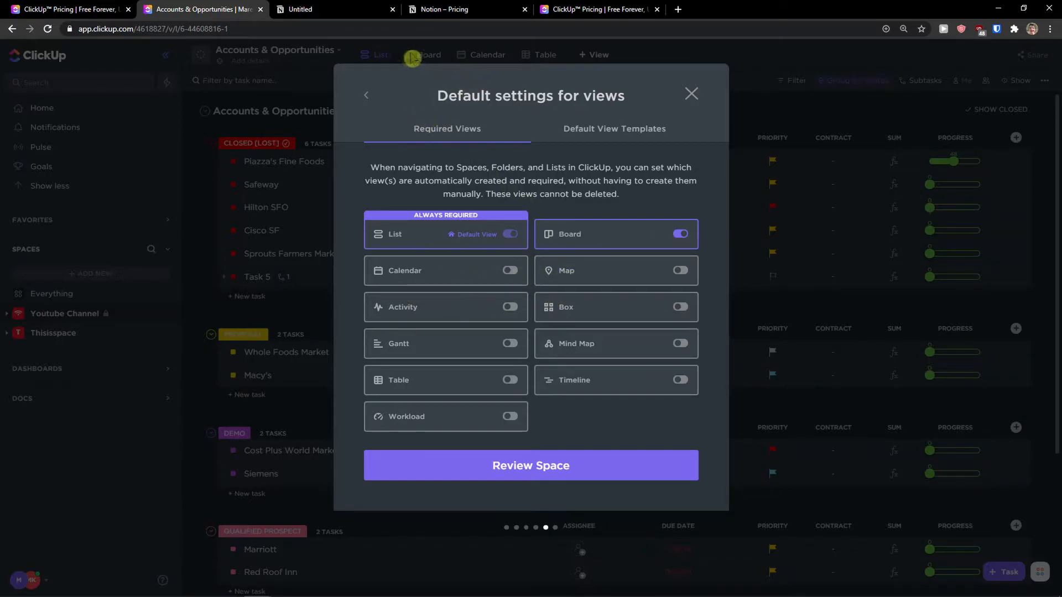
Keep the default List and Board views and create the Youtube Space
left_click(580, 466)
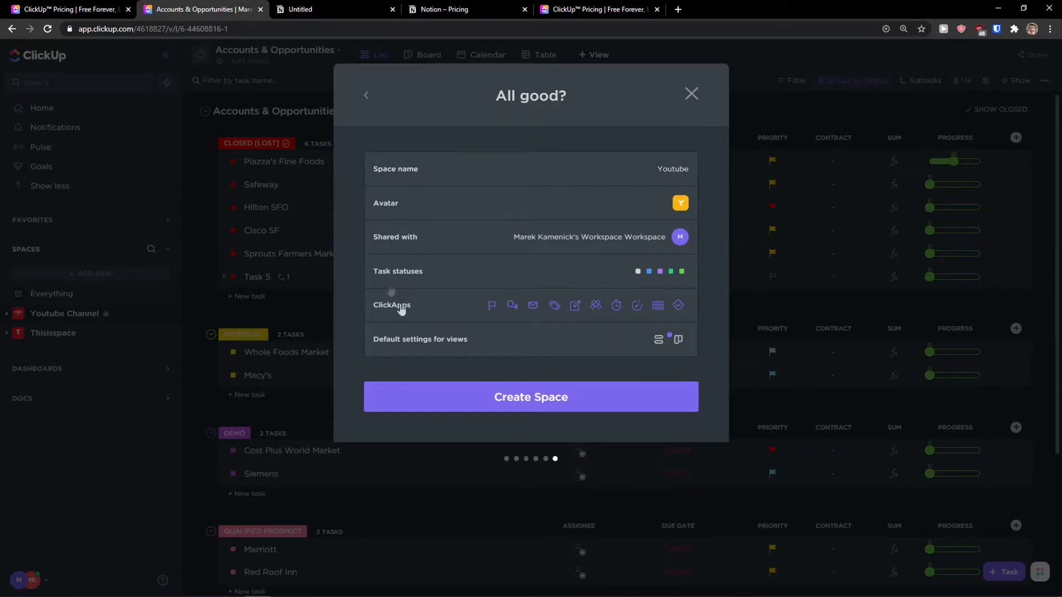
left_click(584, 406)
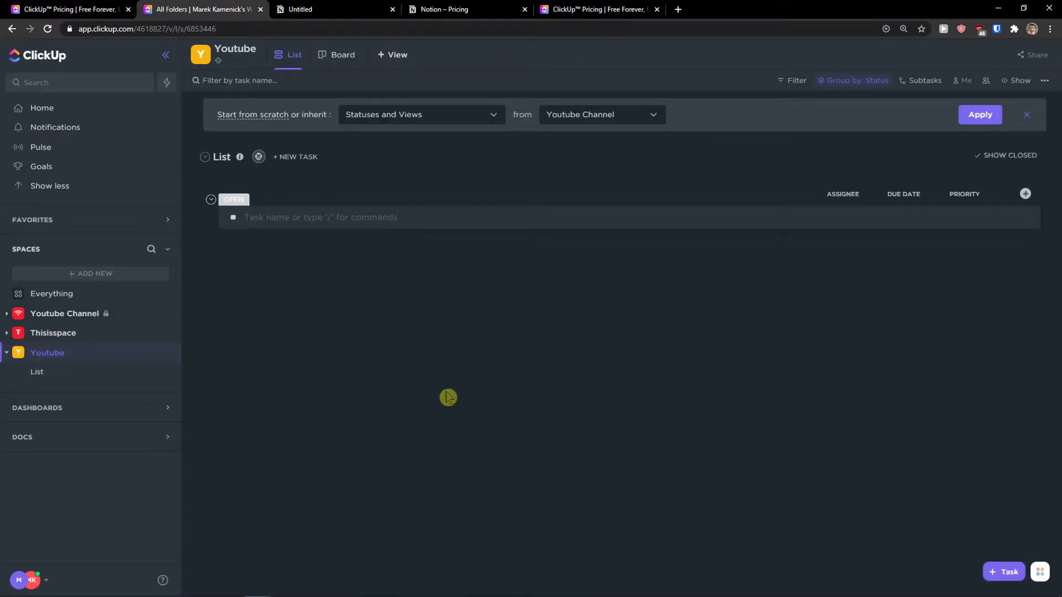
Glance at Notion's template gallery, then browse the folder templates in ClickUp's Template Center for the Youtube Space
left_click(310, 8)
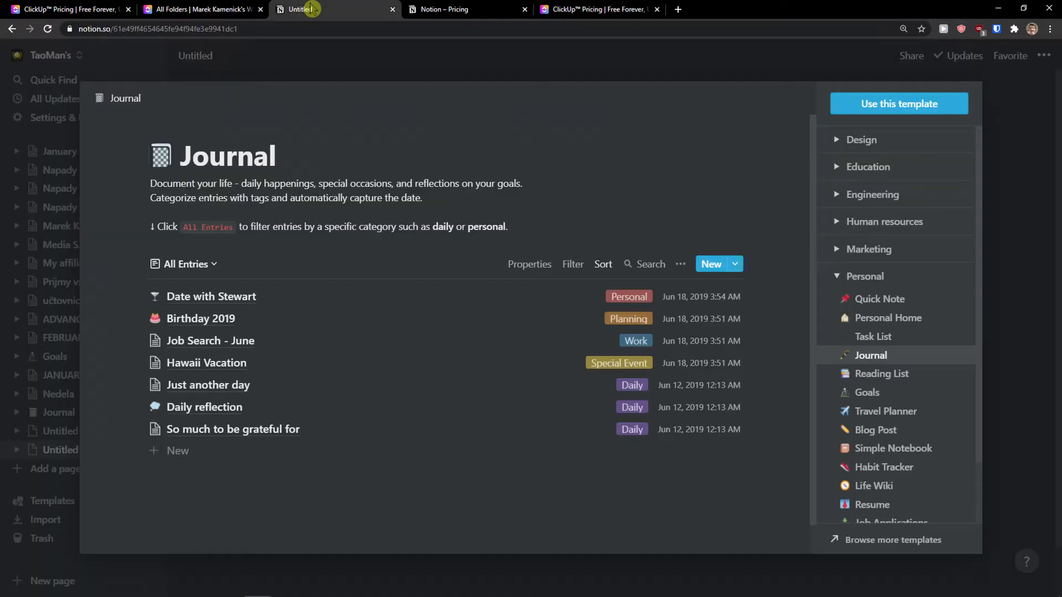
left_click(238, 7)
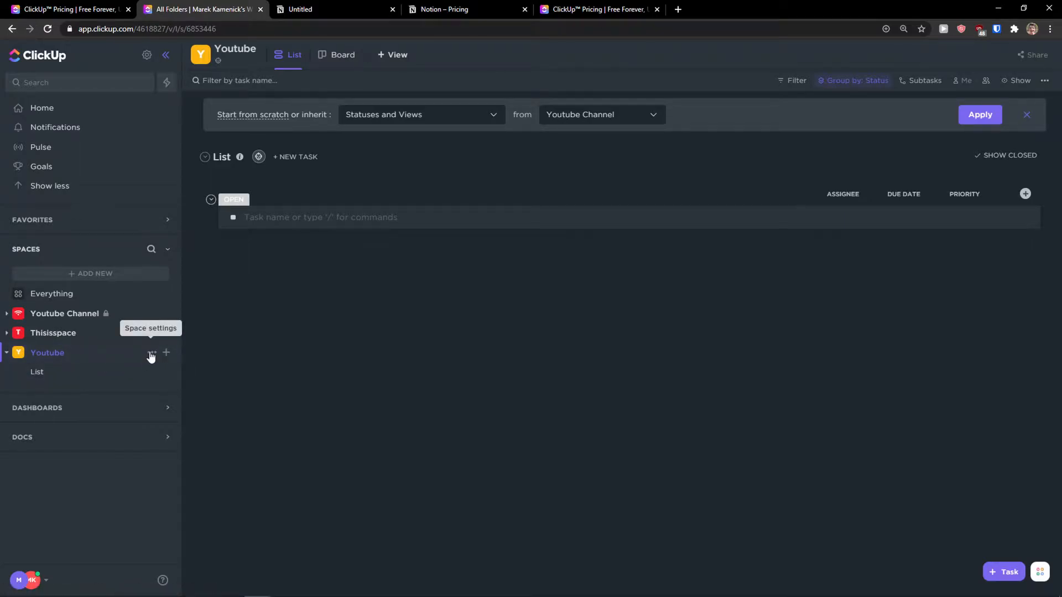
left_click(151, 353)
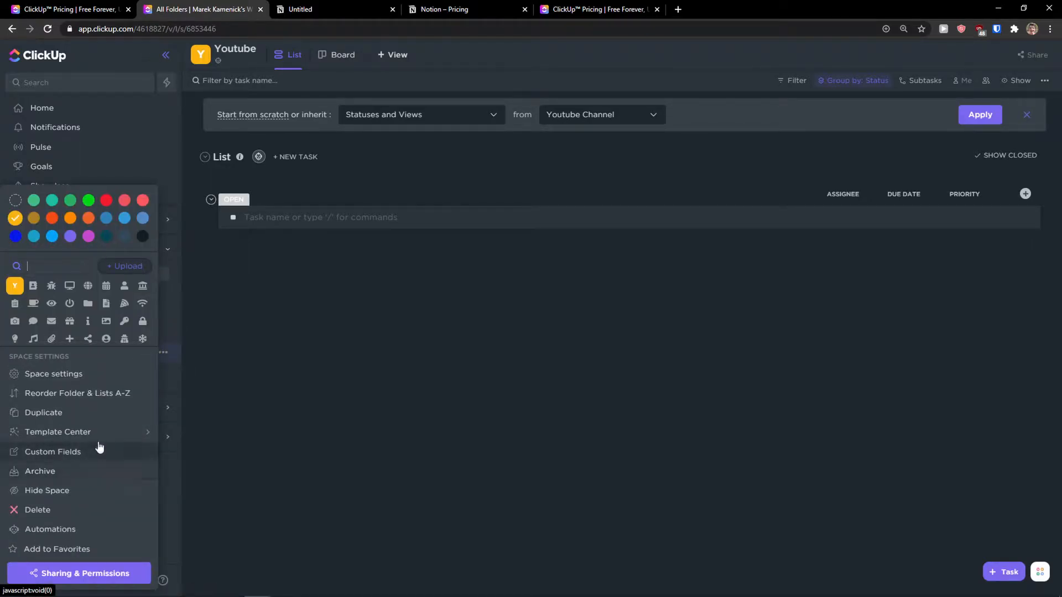
mouse_move(103, 438)
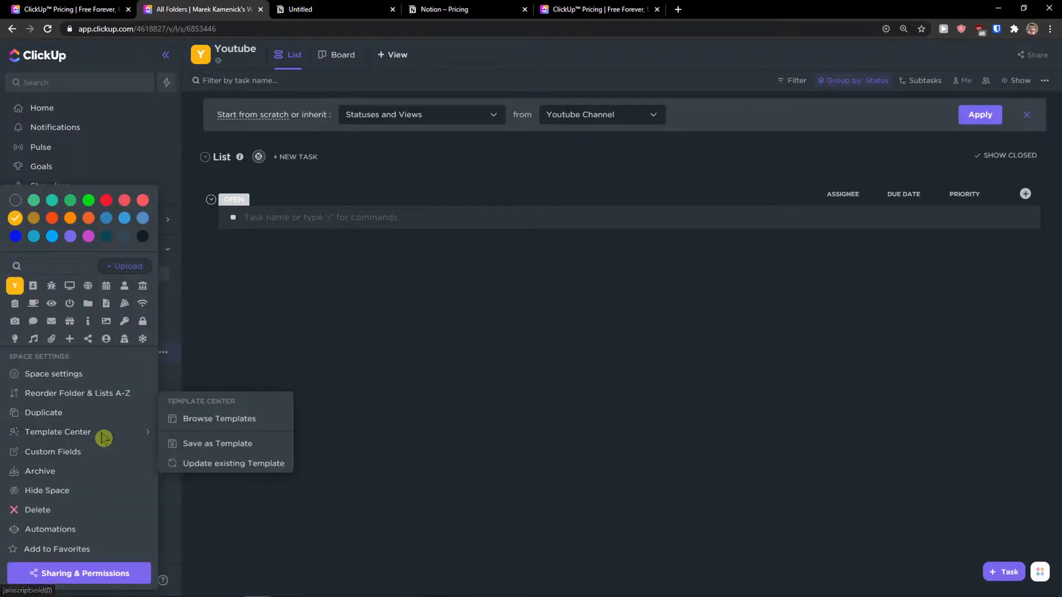
left_click(206, 420)
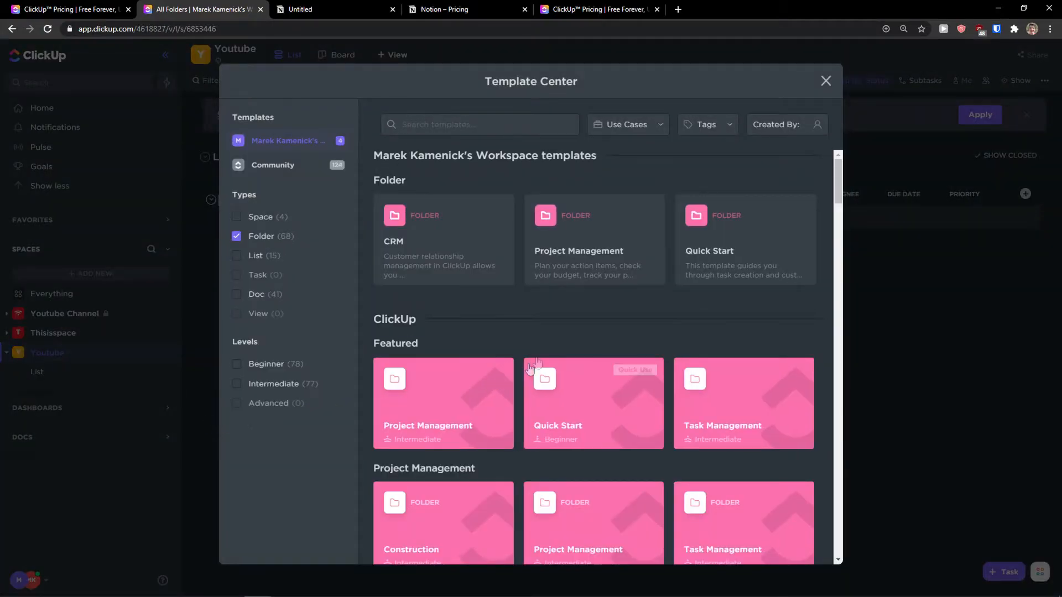
scroll(503, 381, "down", 3)
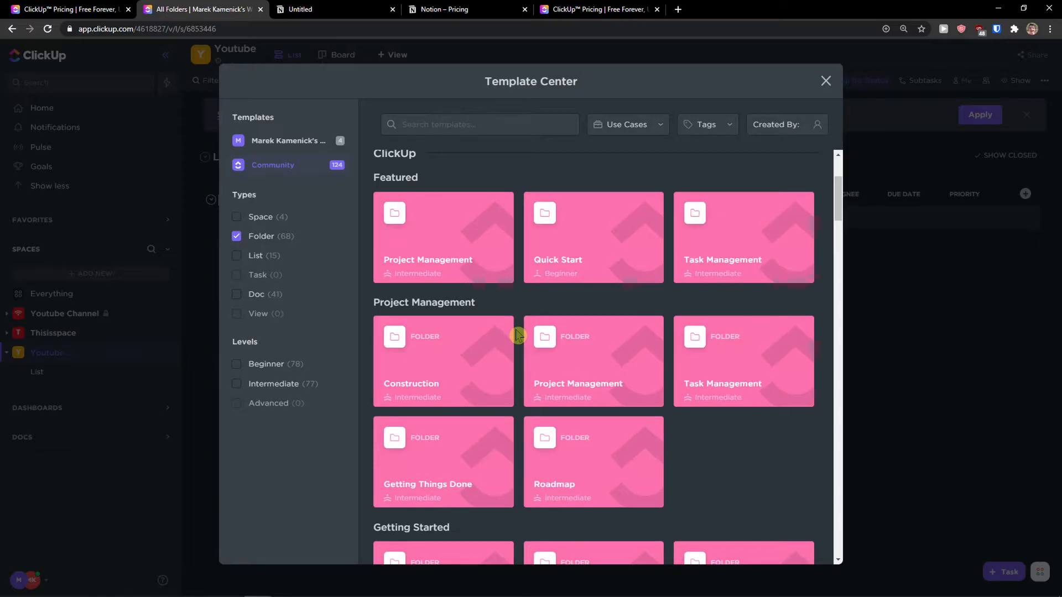
Return to Notion's template gallery, collapse the Personal category and preview the Brand Assets template under Marketing
left_click(335, 10)
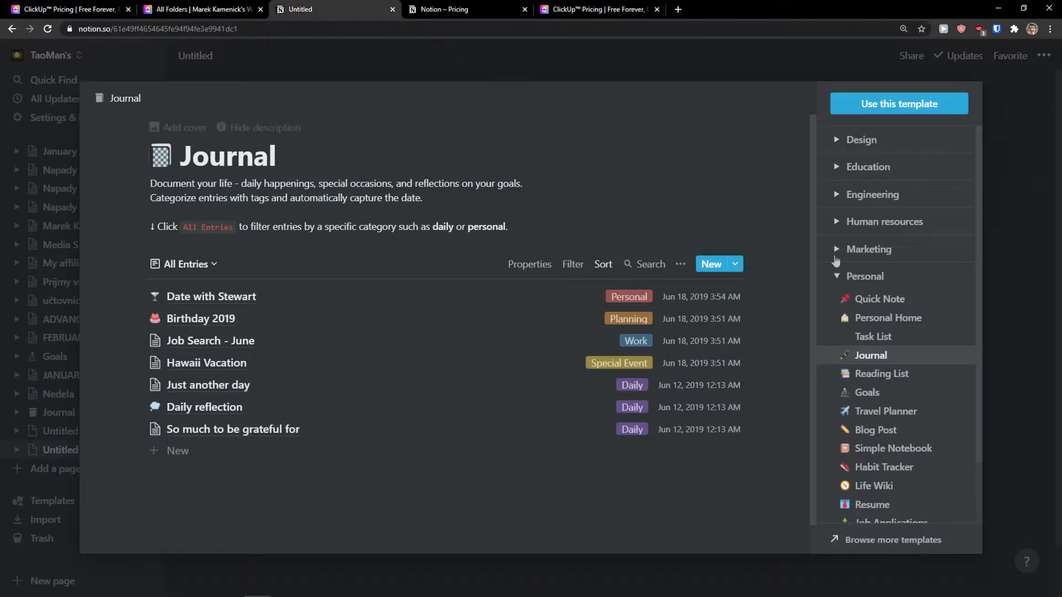
left_click(837, 276)
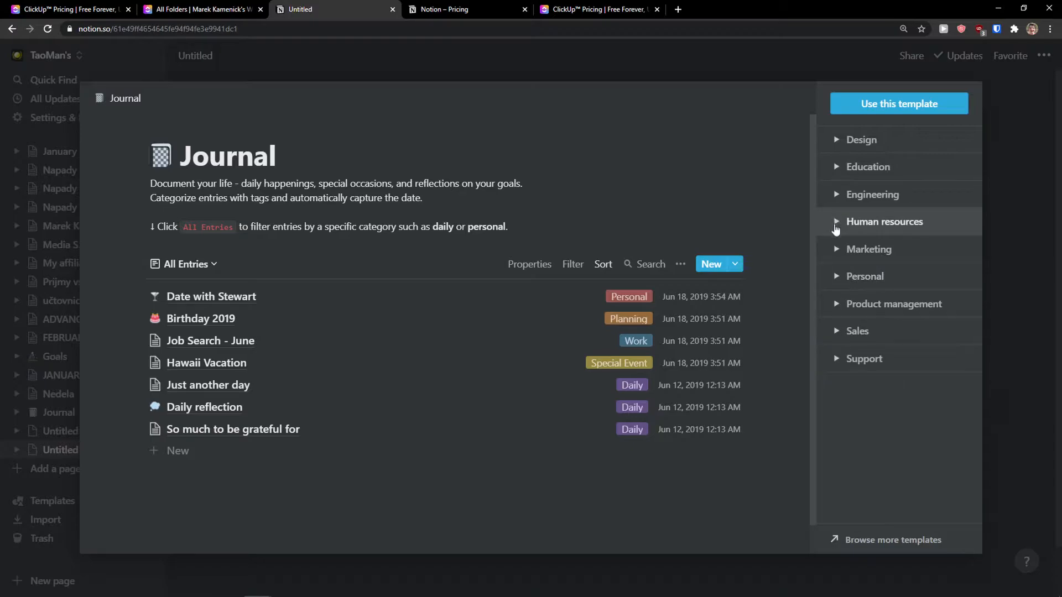
left_click(836, 249)
left_click(890, 273)
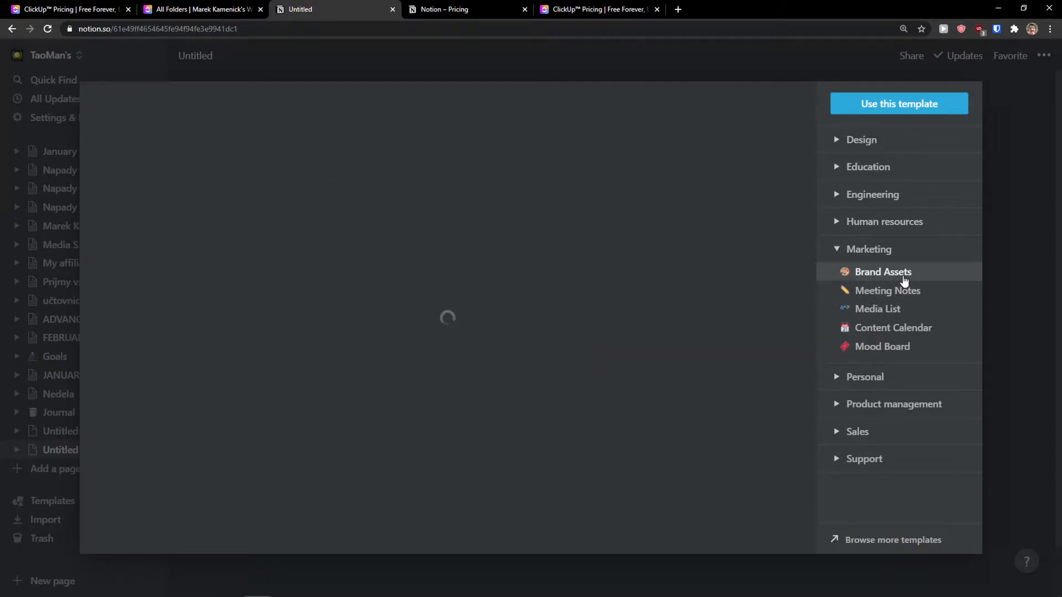
Look through Notion's marketing templates: Brand Assets, Meeting Notes, Media List and Content Calendar
scroll(474, 340, "down", 3)
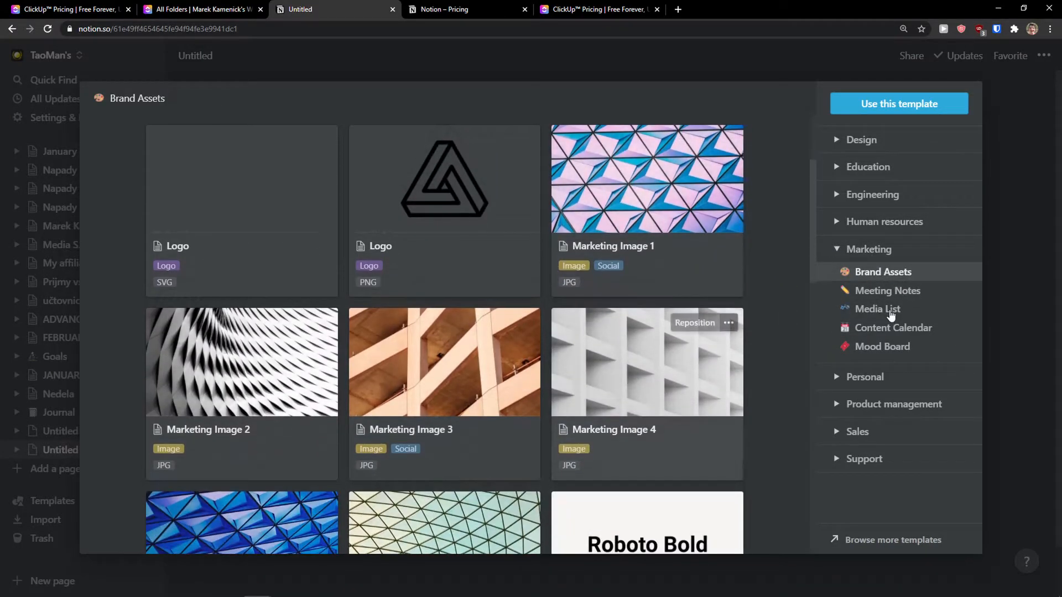
left_click(881, 290)
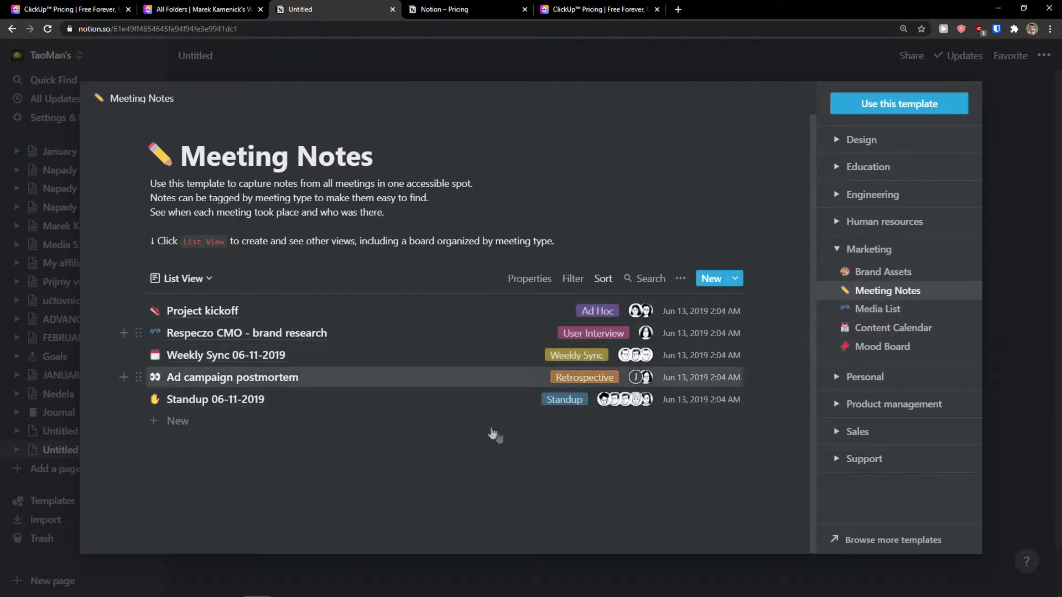
left_click(930, 310)
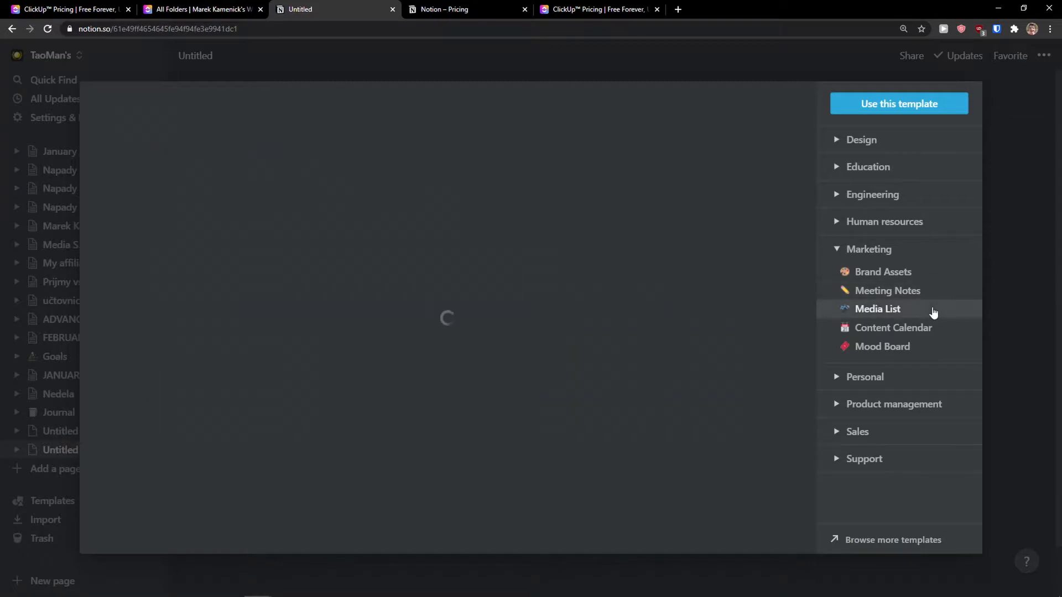
scroll(648, 396, "down", 4)
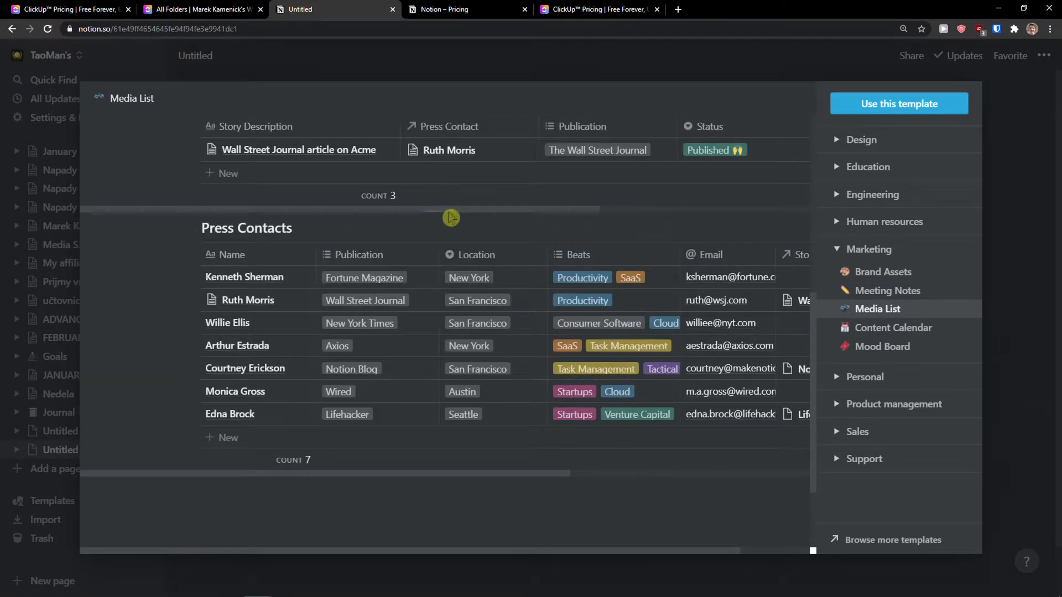
scroll(482, 216, "right", 5)
left_click_drag(708, 233, 353, 206)
scroll(395, 295, "up", 3)
scroll(547, 349, "down", 1)
left_click(922, 331)
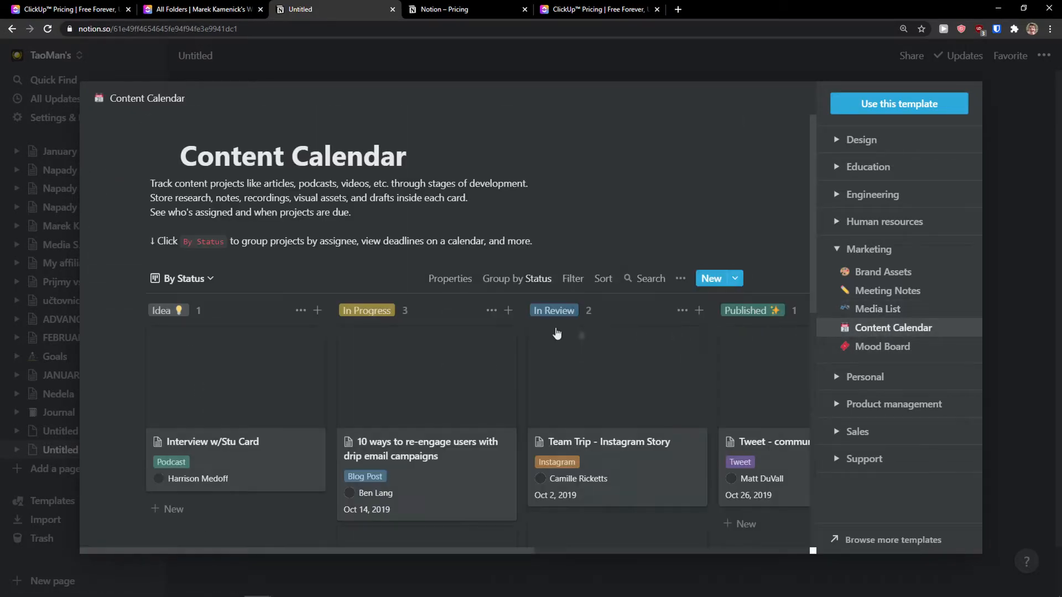
left_click(916, 312)
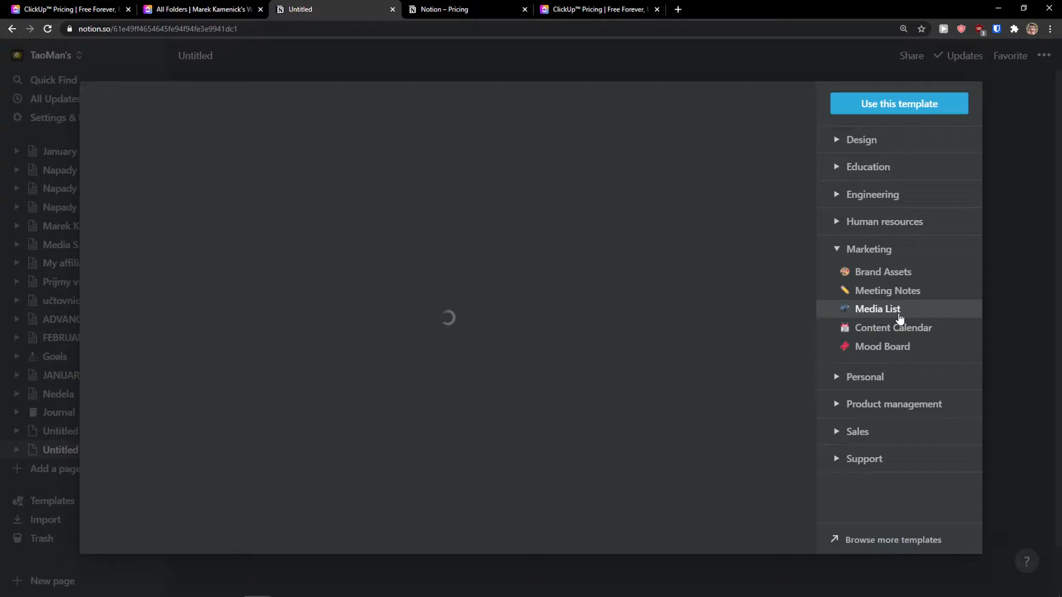
Switch to ClickUp, search the folder templates for "marketing" and start using the Social Media Posts template
left_click(210, 9)
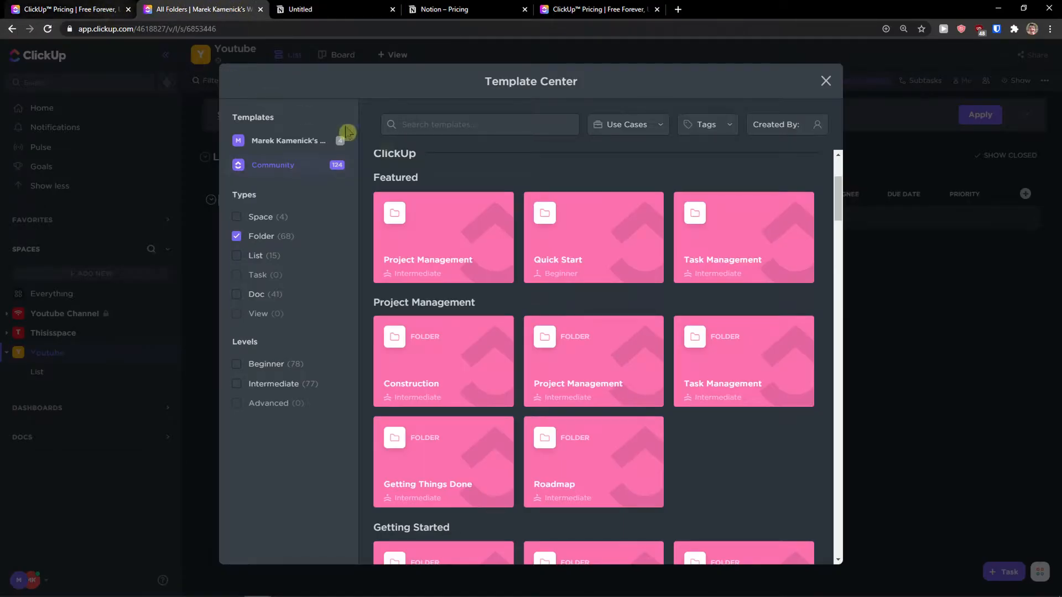
scroll(505, 274, "down", 10)
left_click_drag(838, 305, 538, 111)
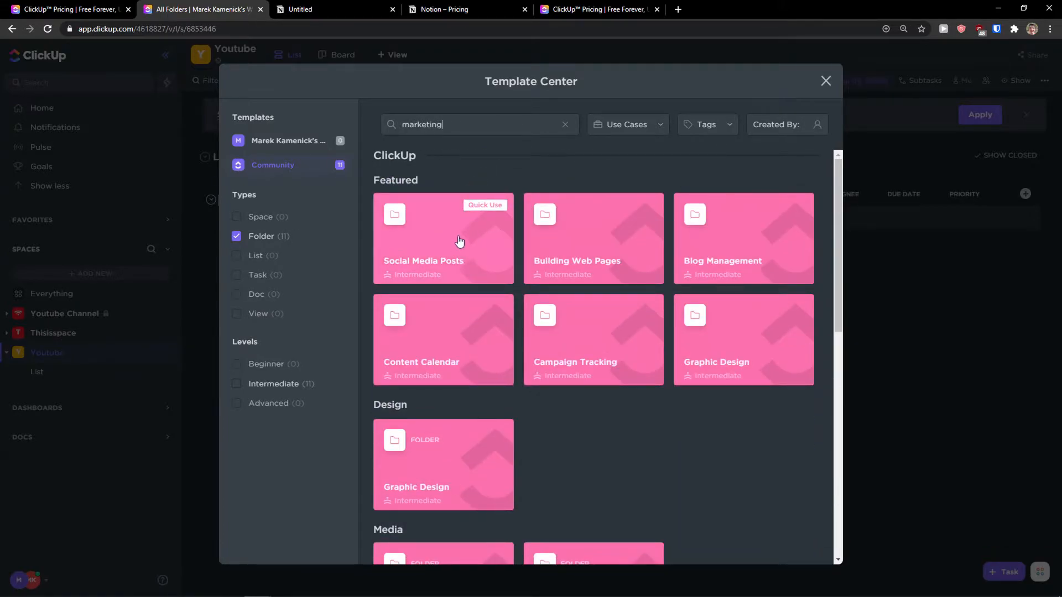
left_click(459, 241)
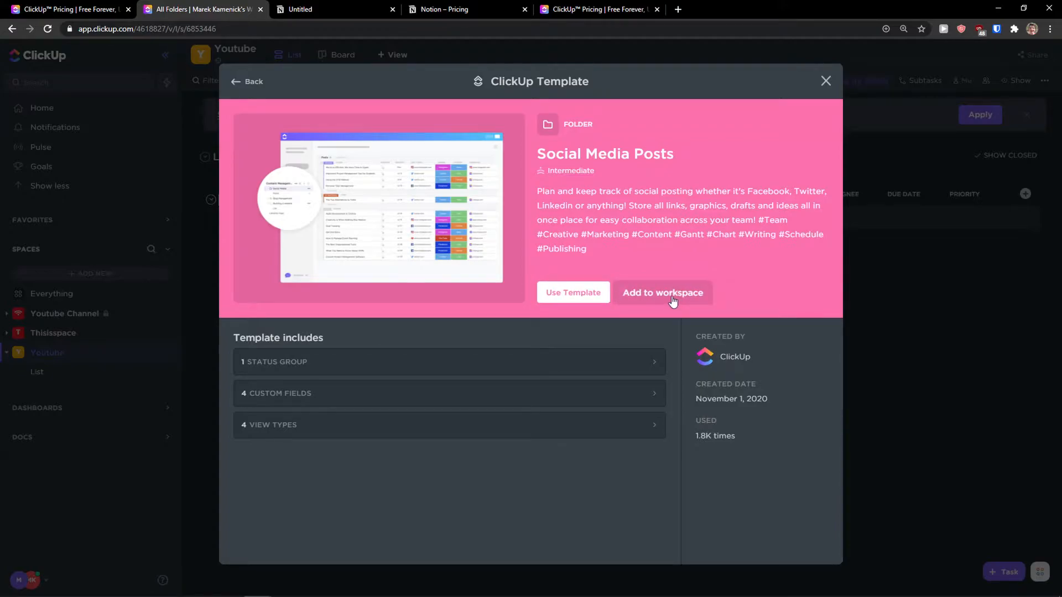
left_click(583, 297)
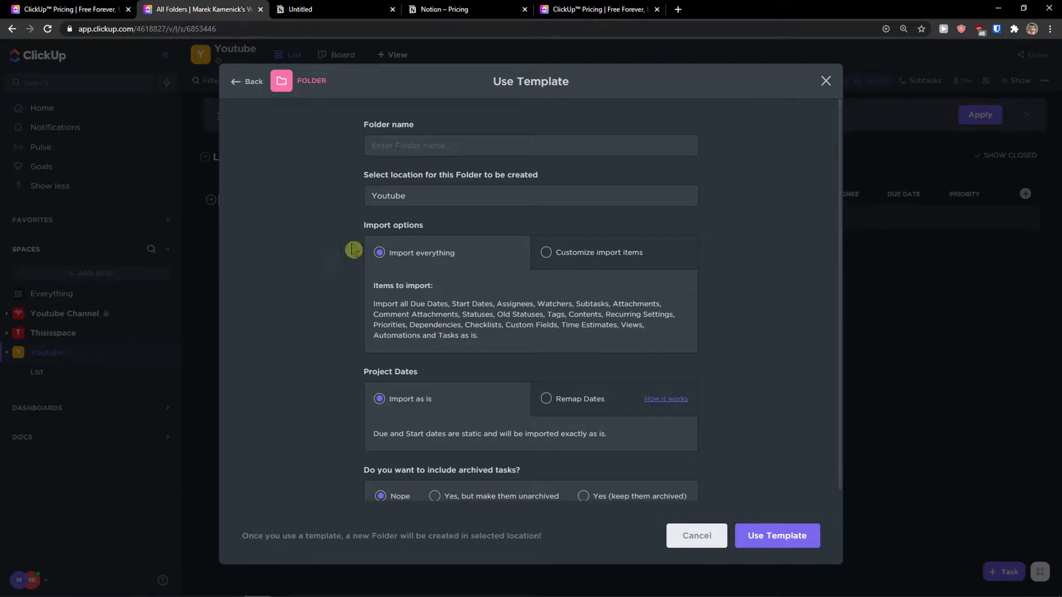
Create a new list named Marketing inside the Youtube Space while choosing the template folder's location
left_click(387, 202)
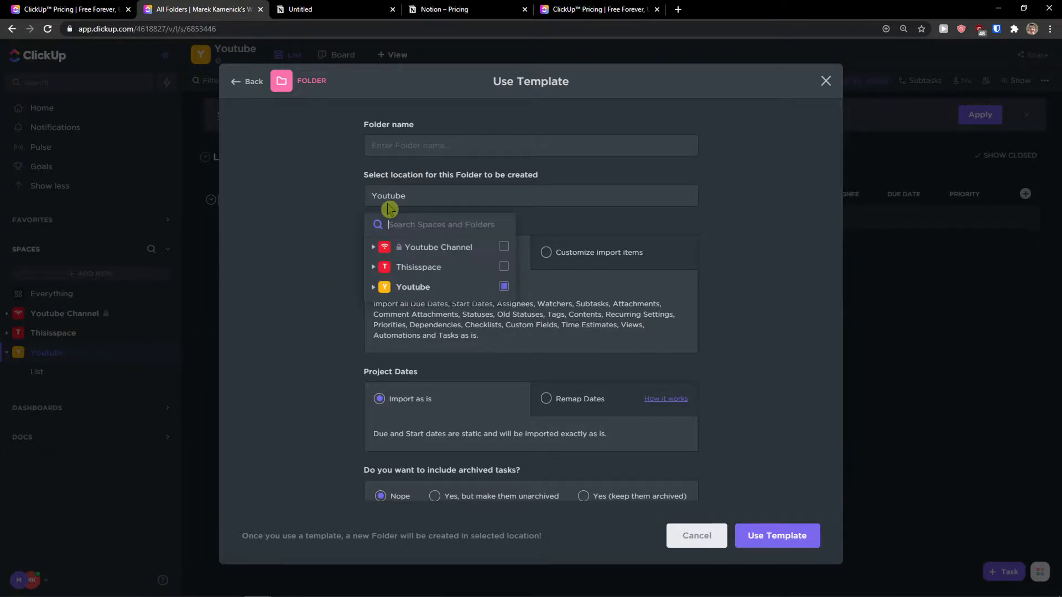
left_click(374, 287)
left_click(418, 307)
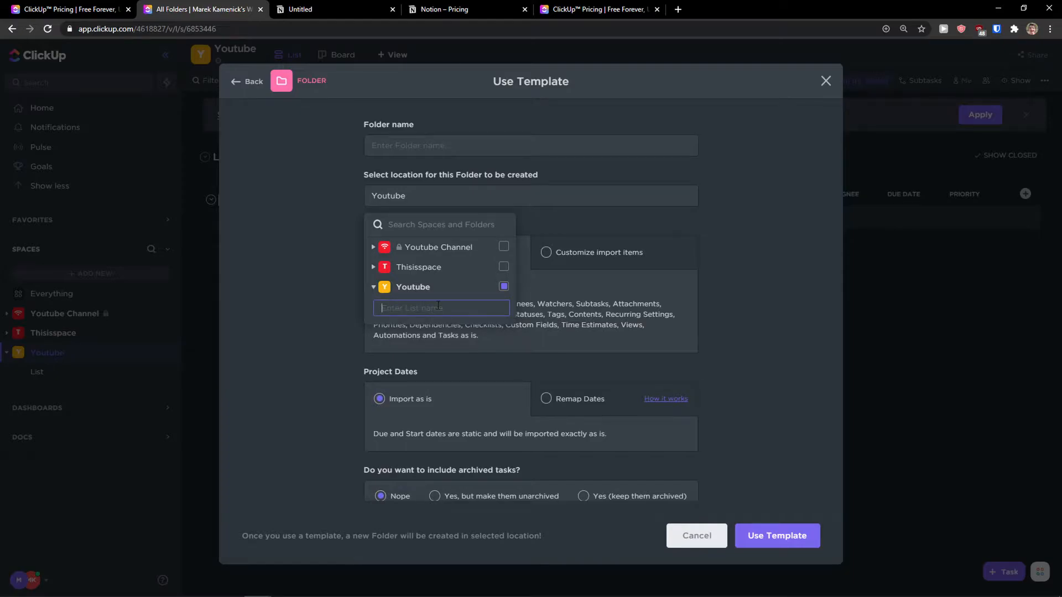
type("Marketing")
key("Return")
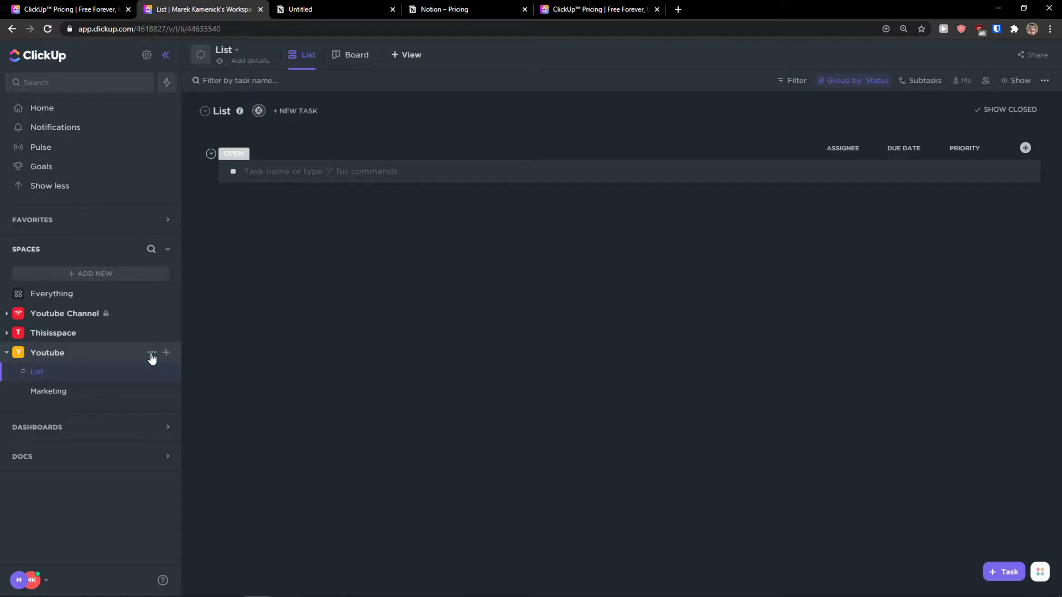
Browse the templates available for the Youtube Space again and search them for "marketing"
left_click(152, 354)
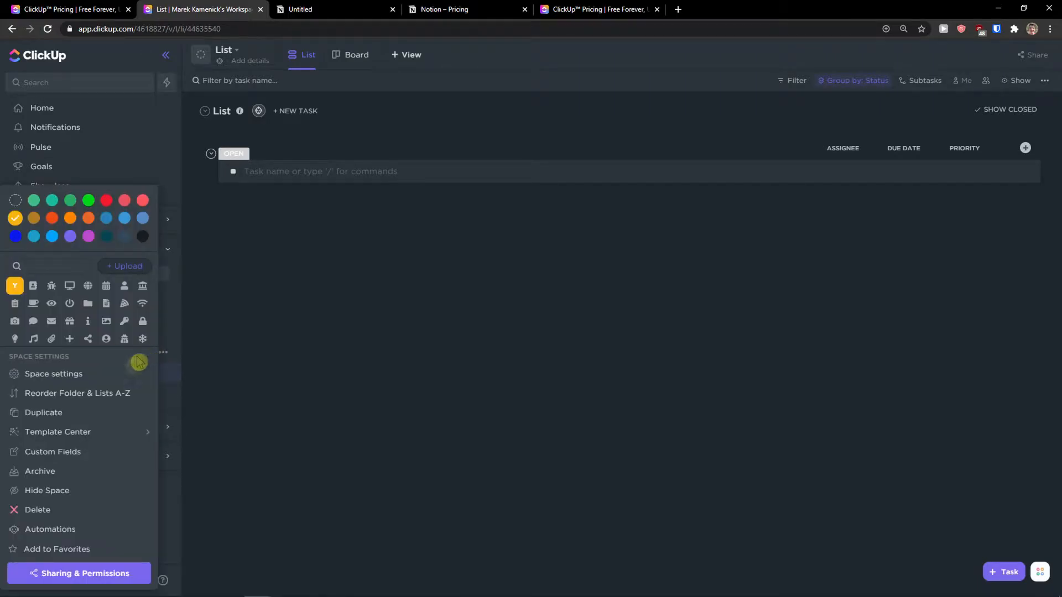
mouse_move(87, 440)
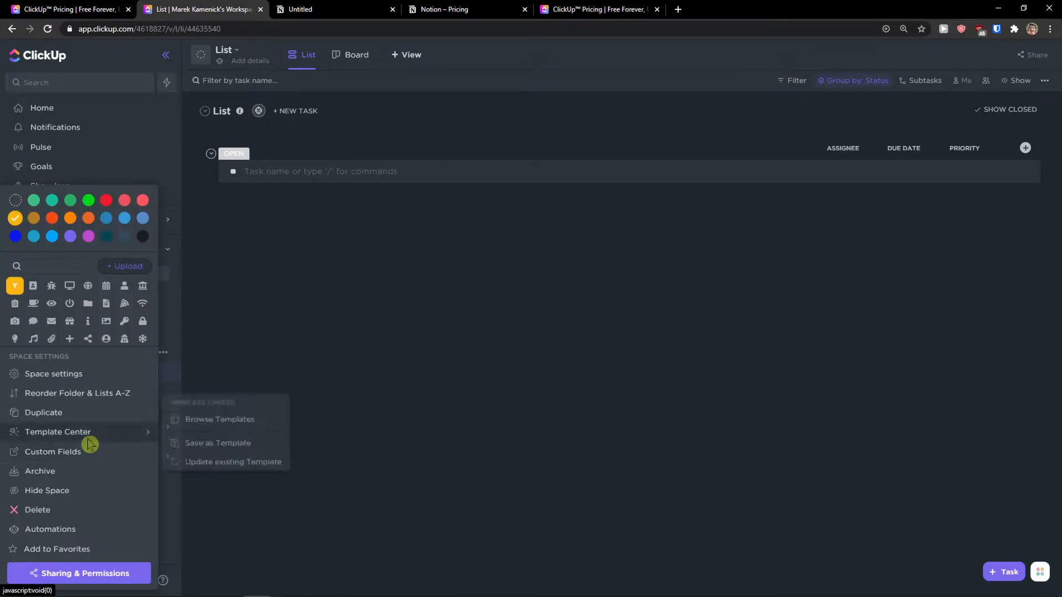
left_click(225, 420)
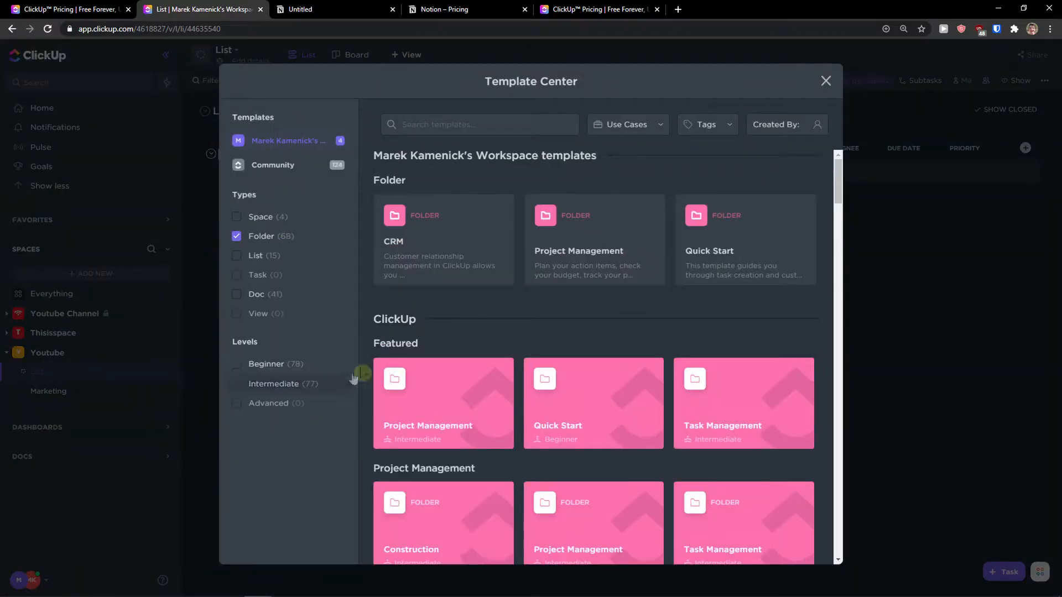
left_click(470, 124)
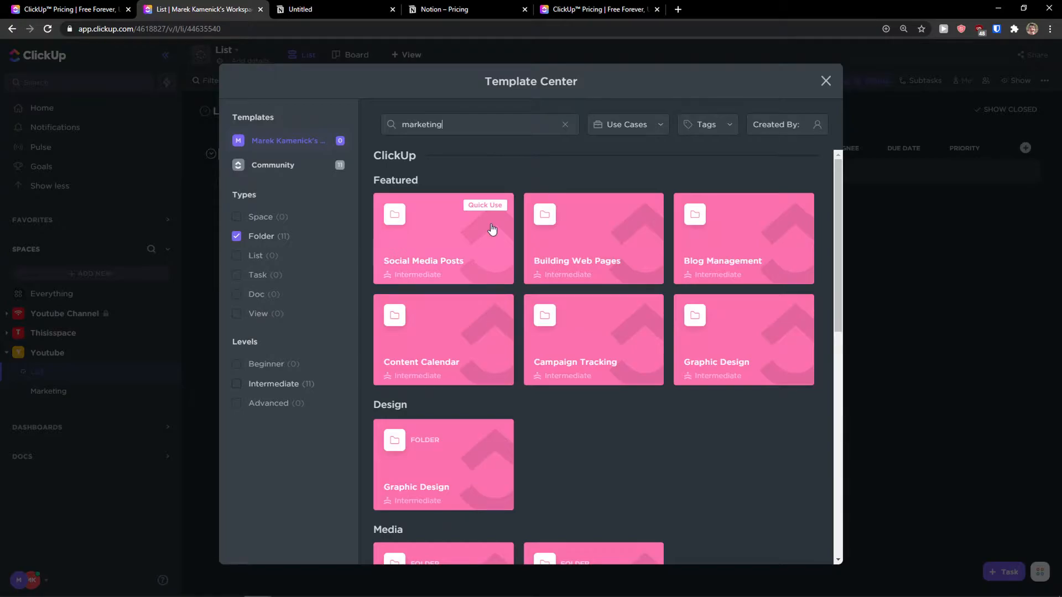
scroll(609, 410, "down", 1)
scroll(604, 412, "up", 1)
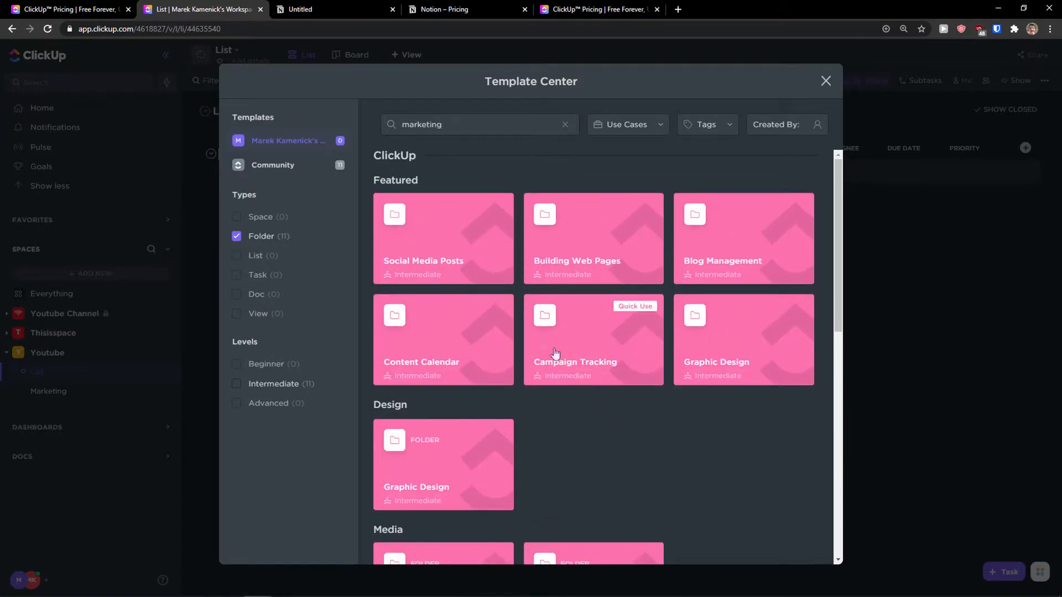
Start using the Social Media Posts template and create a new list named Youtube in the Youtube Space
left_click(459, 240)
left_click(567, 292)
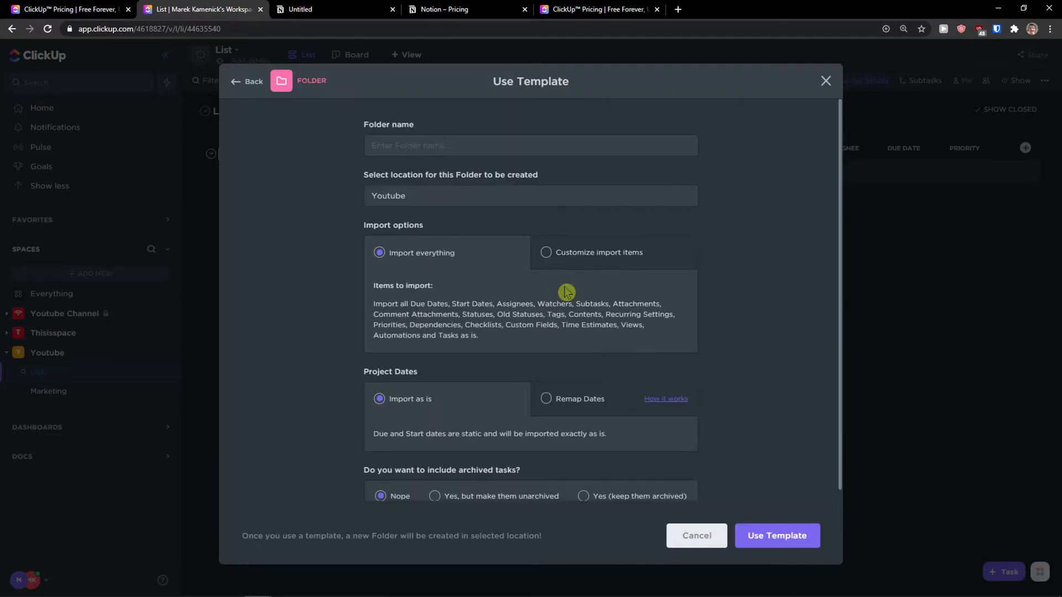
left_click(467, 206)
left_click(374, 288)
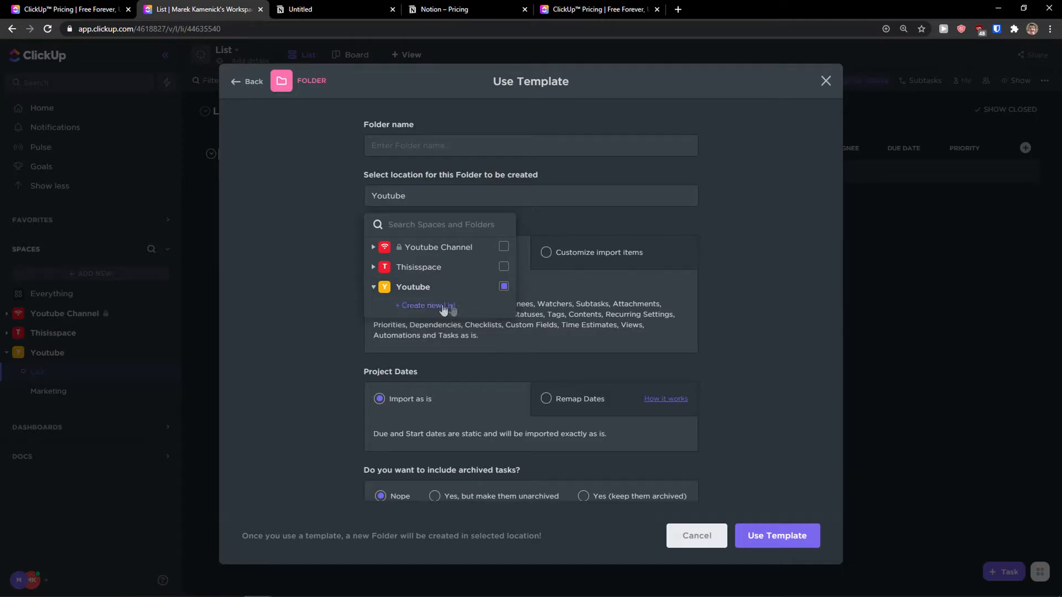
left_click(400, 307)
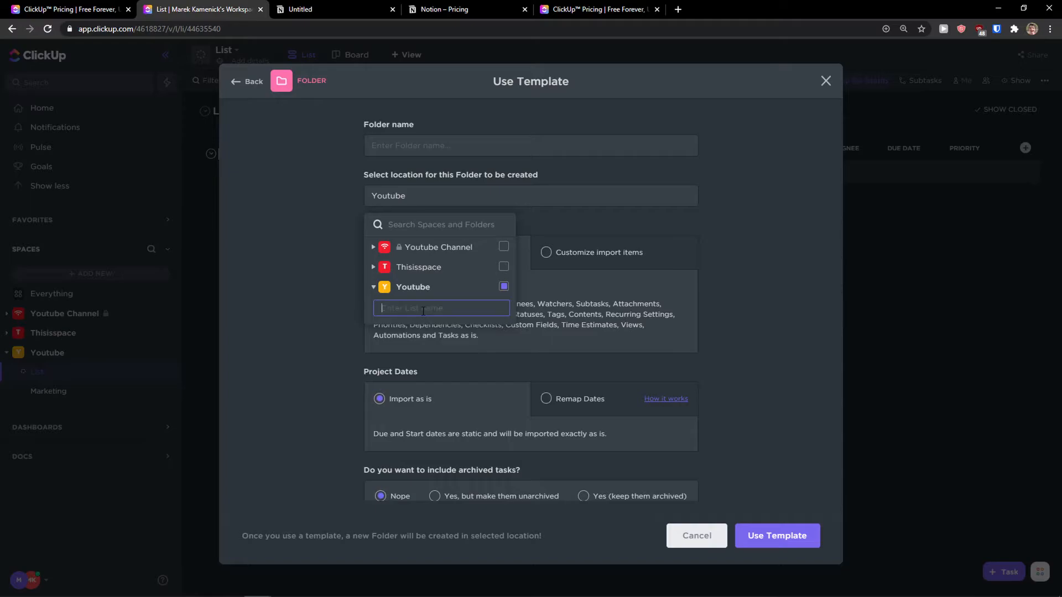
type("be")
left_click(488, 328)
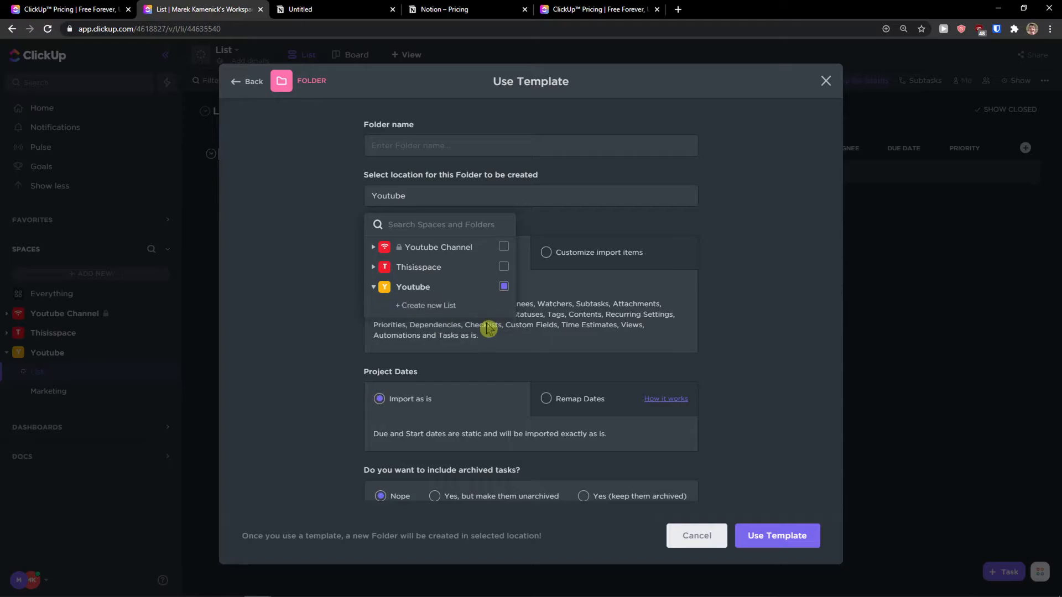
Apply the template to the Youtube Space, importing everything with dates as is and no archived tasks
left_click(339, 309)
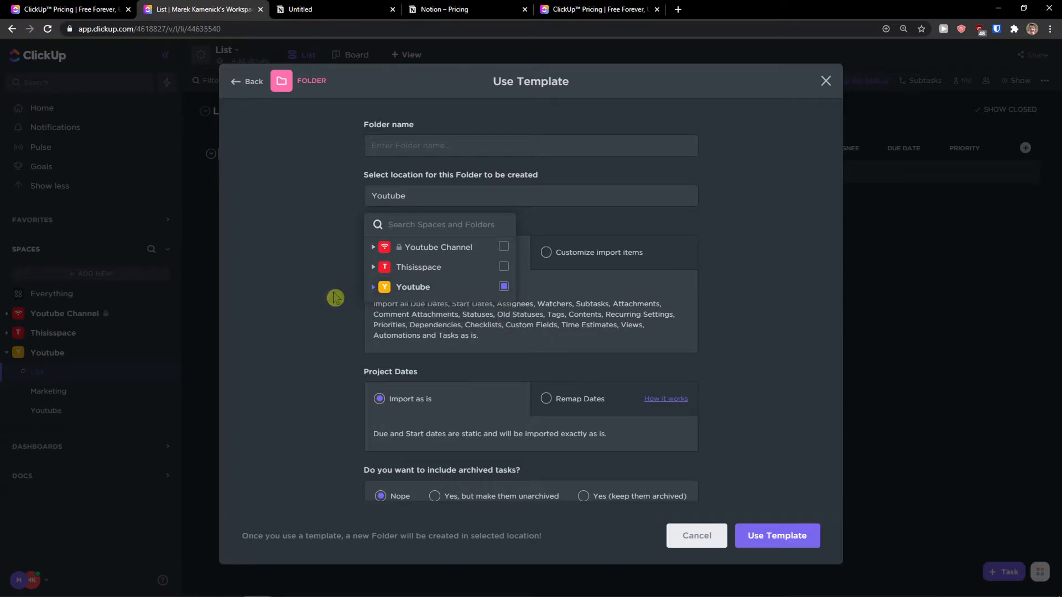
scroll(553, 288, "down", 1)
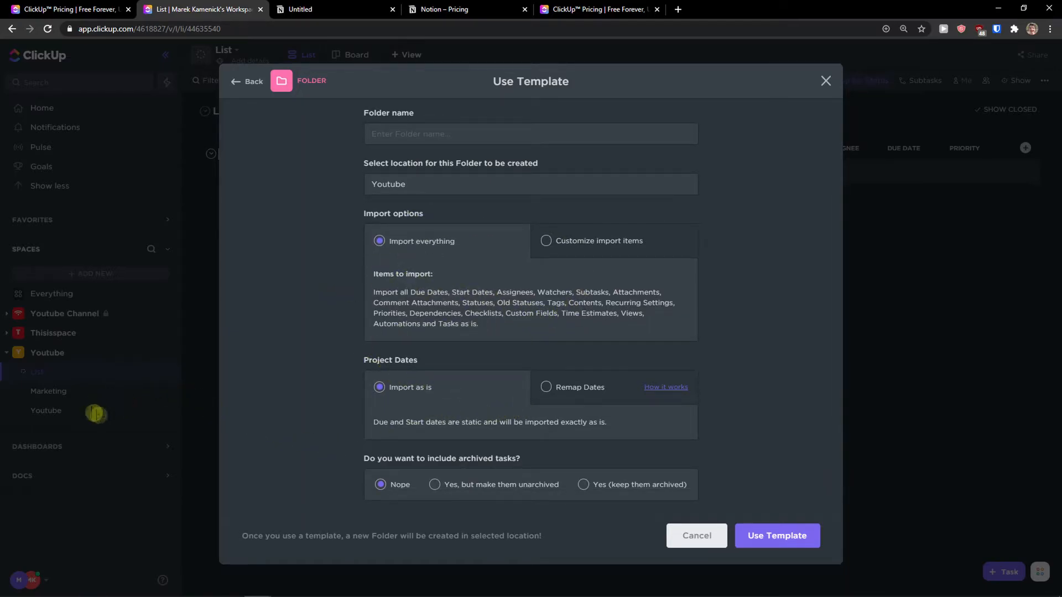
left_click(755, 543)
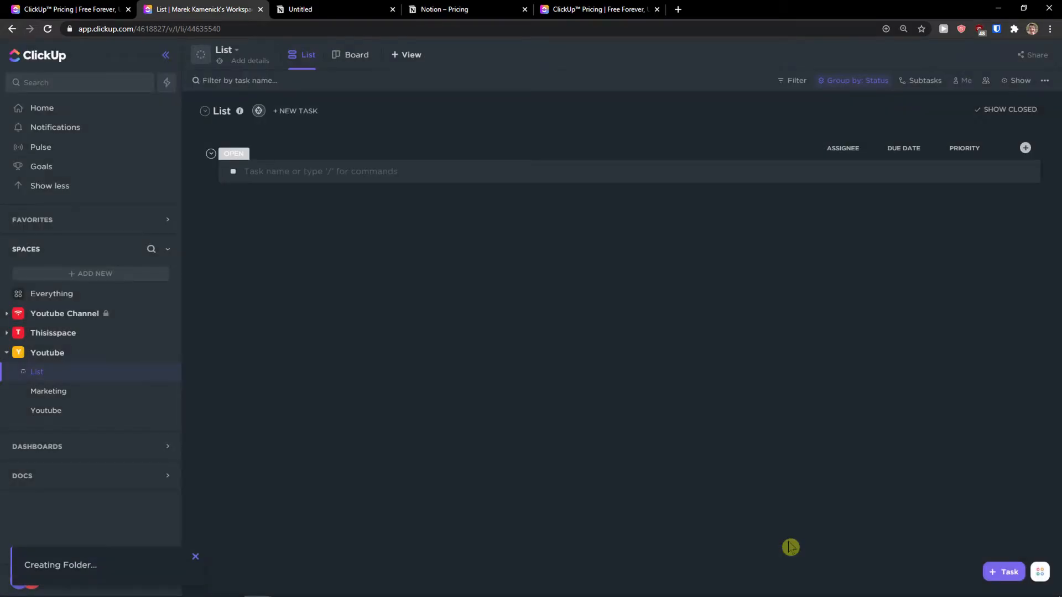
Check the lists in the Youtube Space and view the Marketing list as a board and as a list
left_click(64, 391)
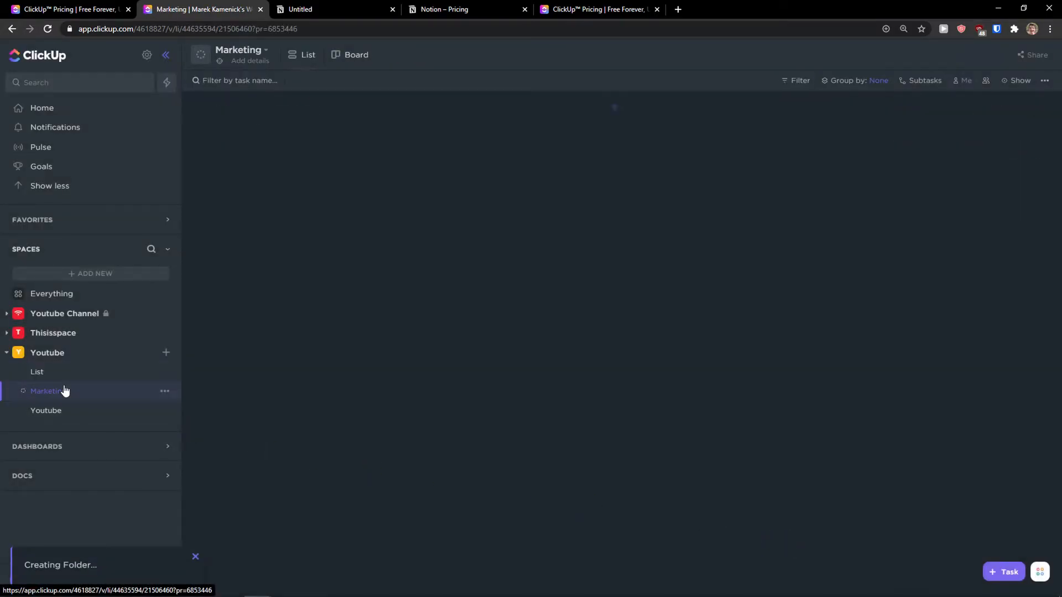
left_click(64, 409)
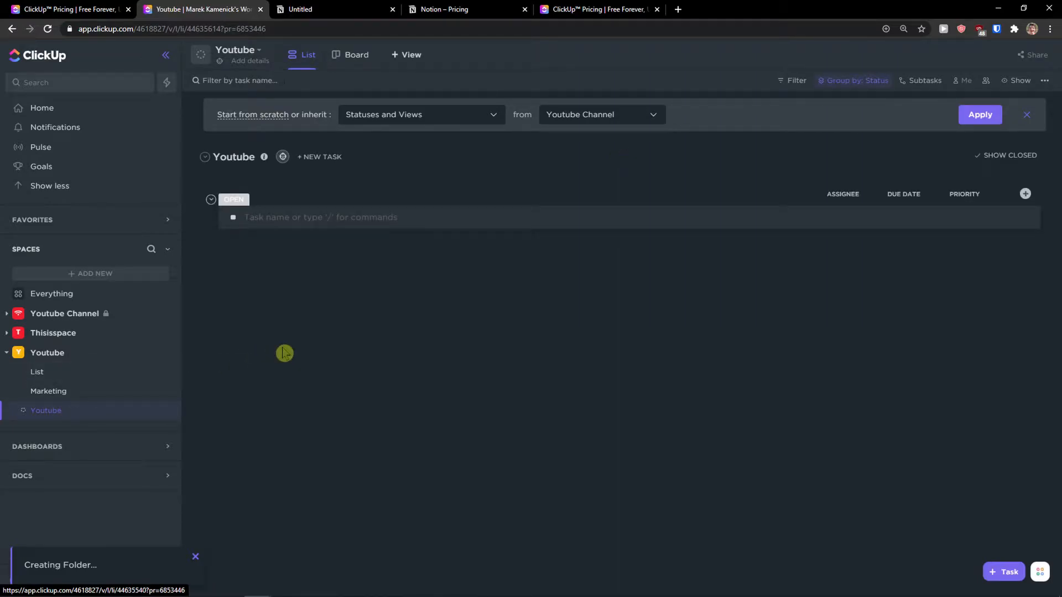
left_click(155, 357)
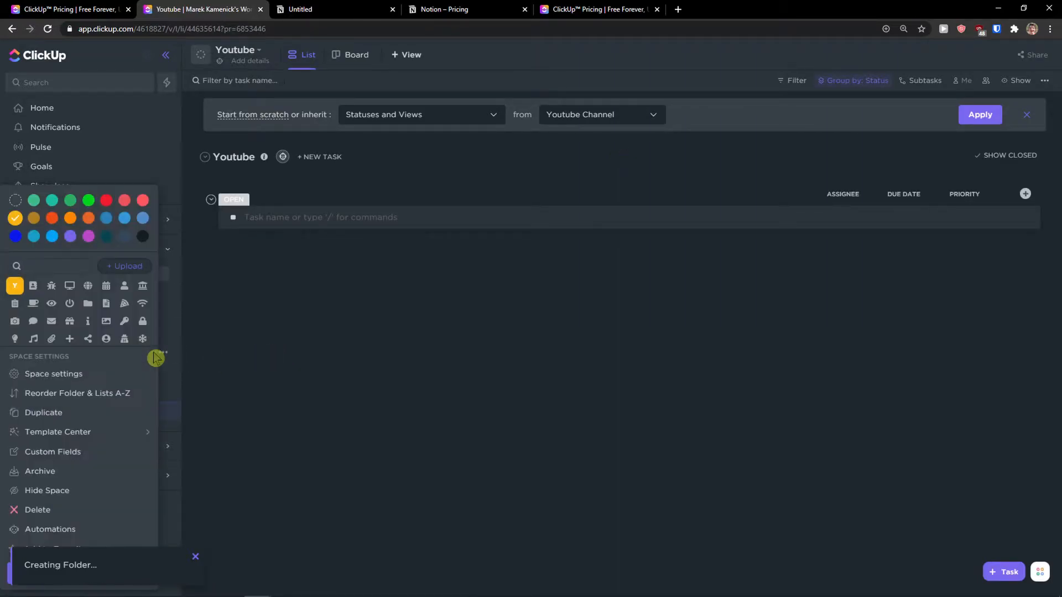
left_click(268, 396)
left_click(66, 377)
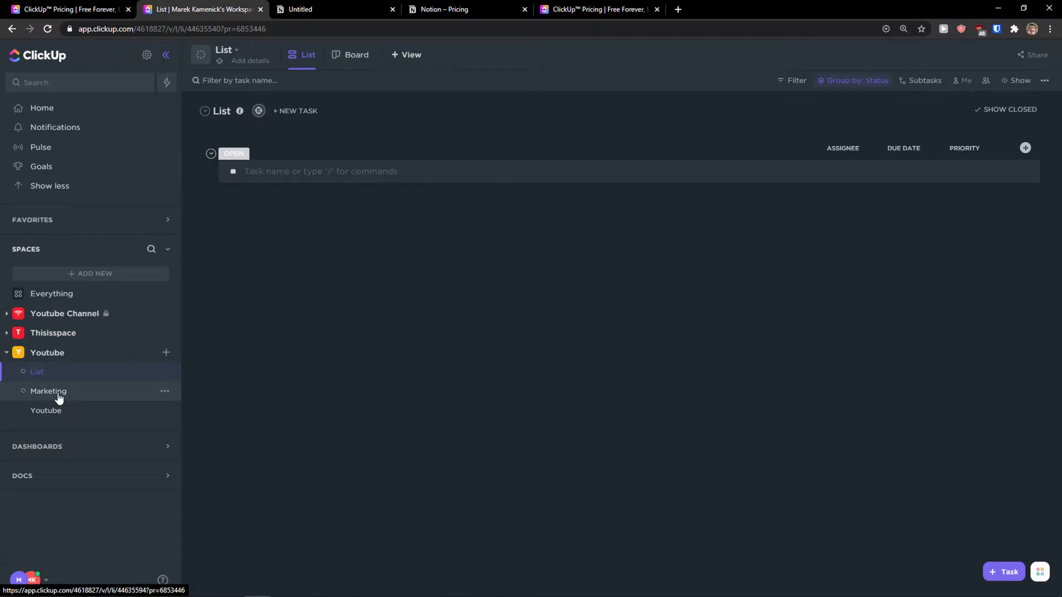
left_click(60, 396)
left_click(345, 55)
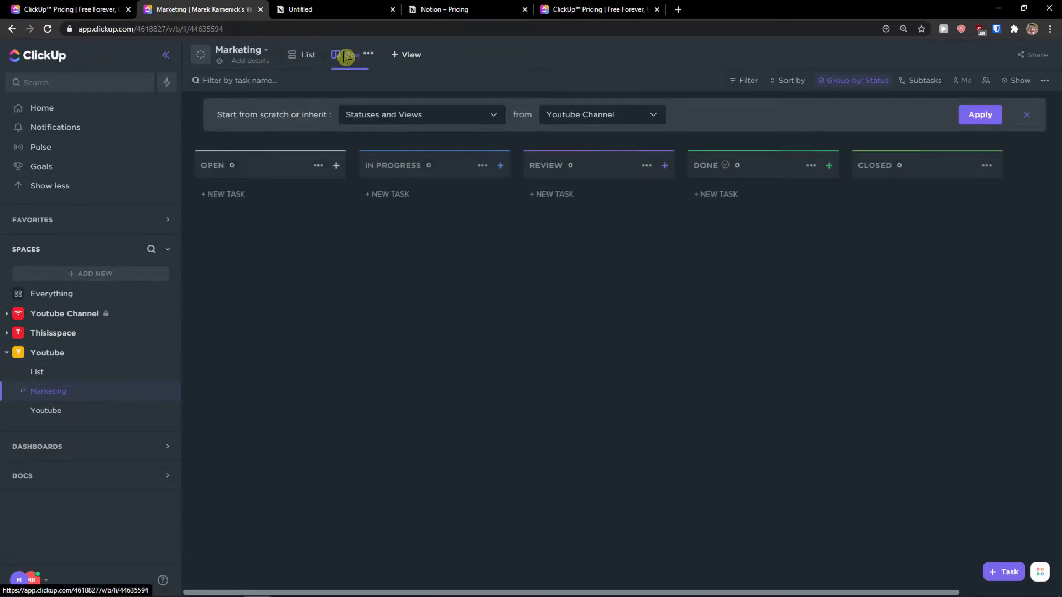
left_click(406, 55)
left_click(309, 55)
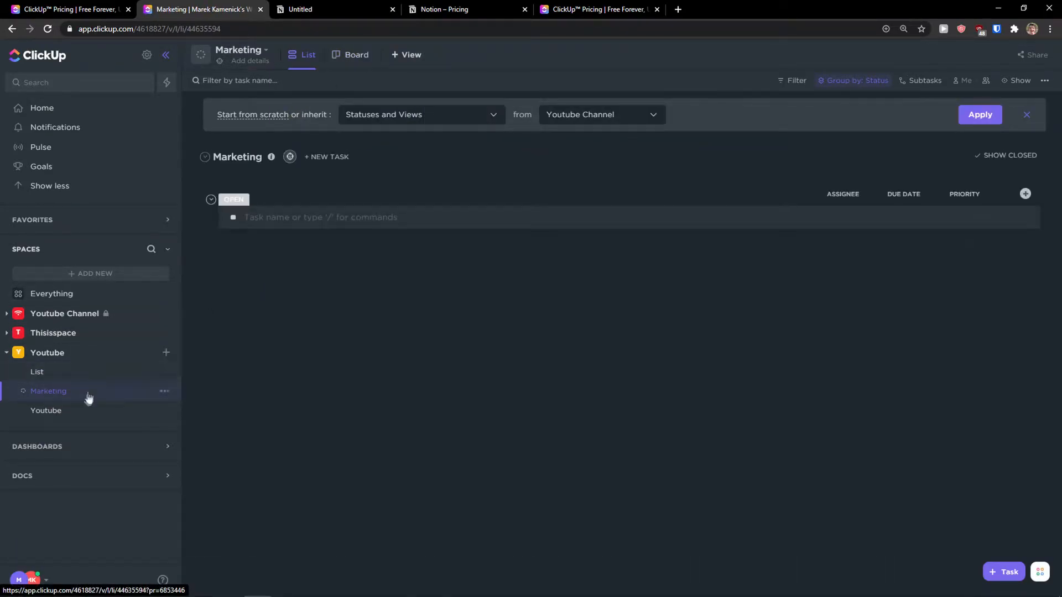
Expand the Thisisspace Space, view its Blog Management folder, and collapse the Space again
left_click(98, 334)
left_click(89, 354)
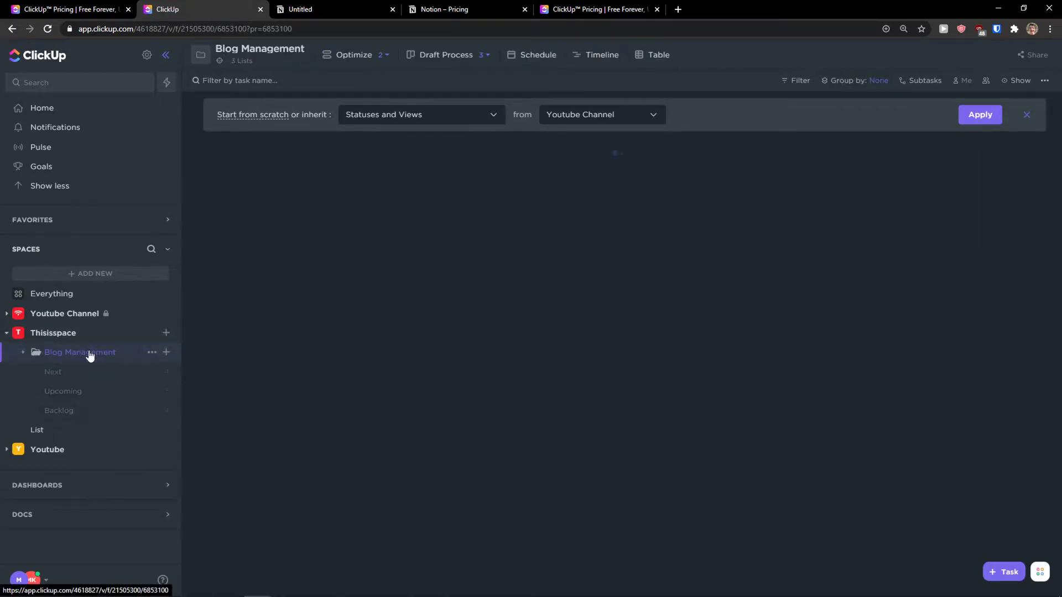
left_click(7, 336)
left_click(6, 335)
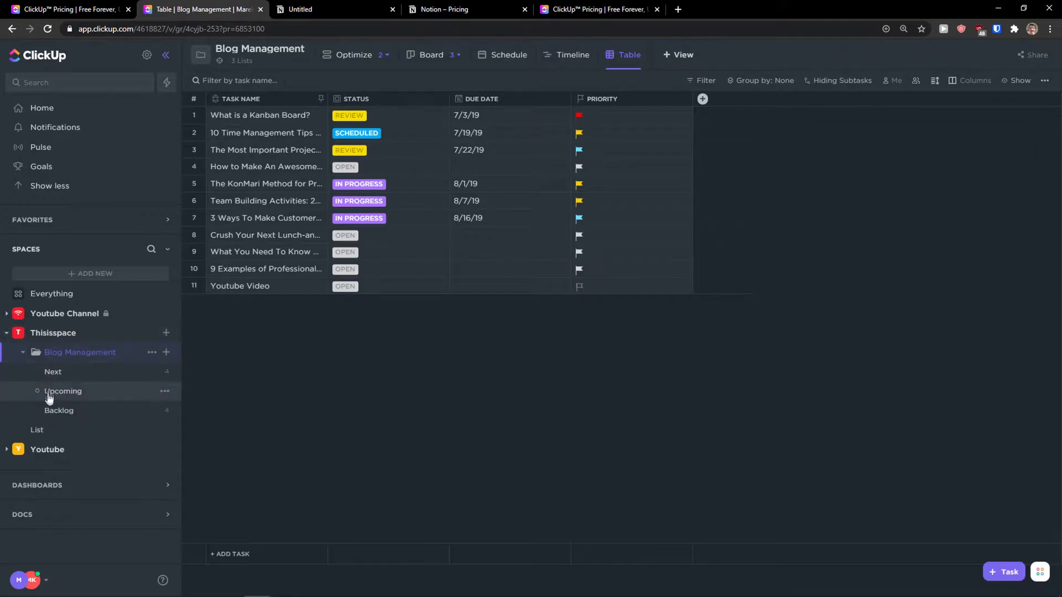
left_click(6, 333)
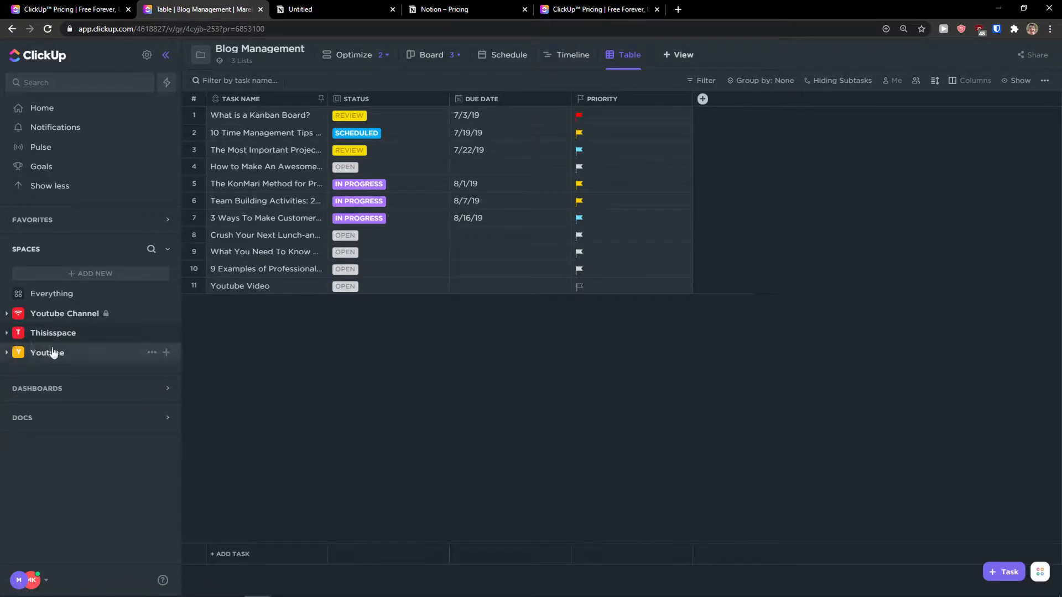
Browse the templates for the Youtube Space and add ClickUp's featured Project Management folder template to the workspace
left_click(152, 354)
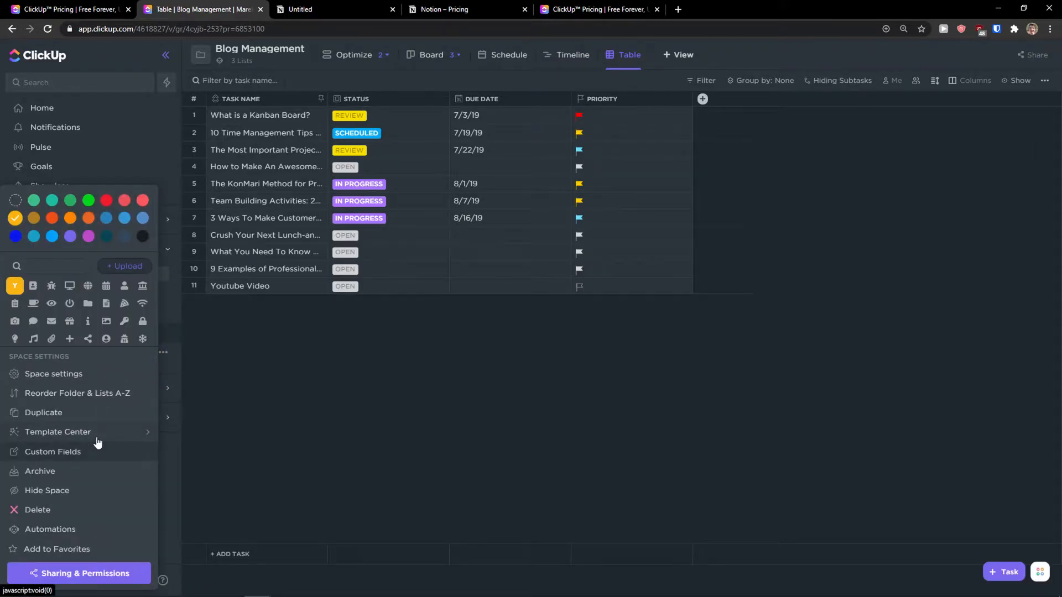
mouse_move(100, 441)
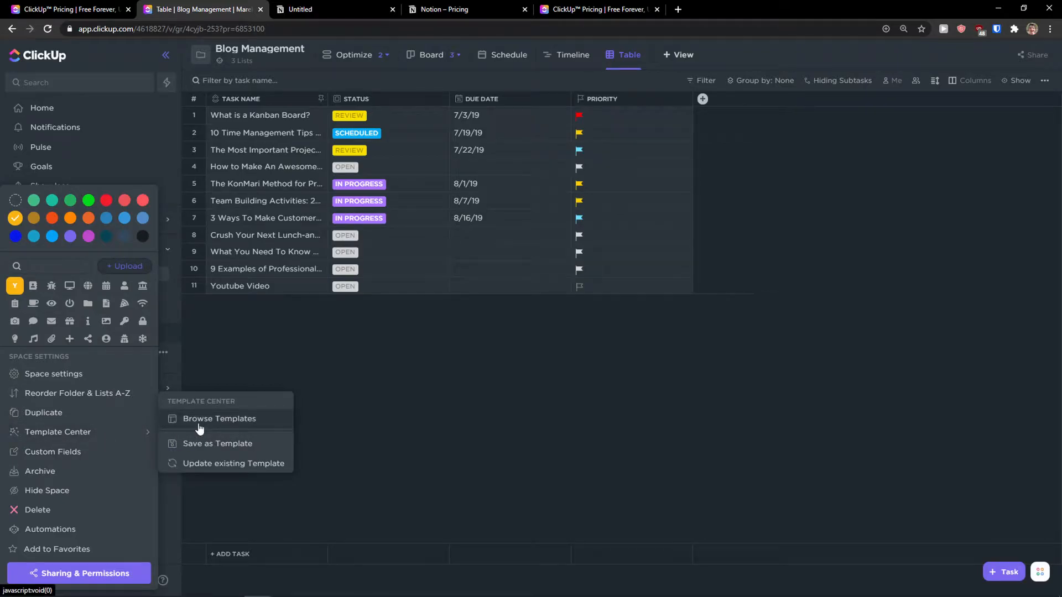
left_click(200, 429)
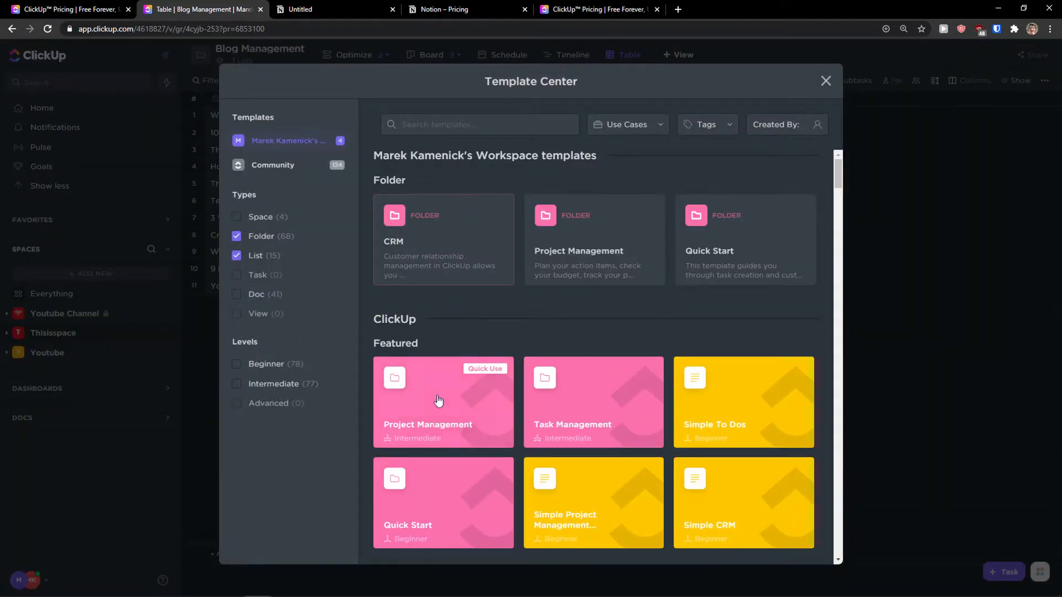
left_click(437, 404)
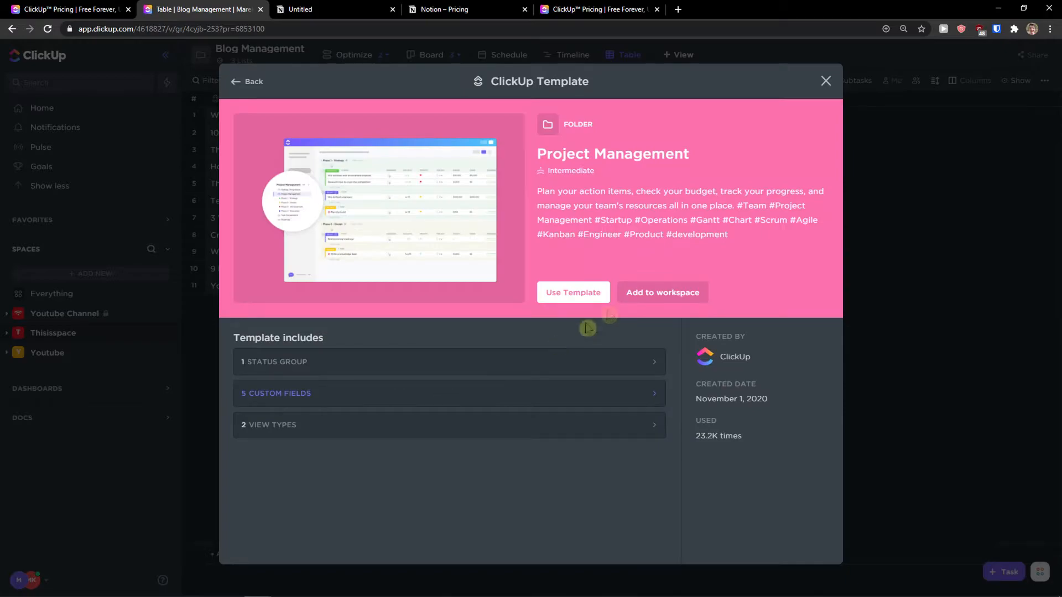
left_click(635, 293)
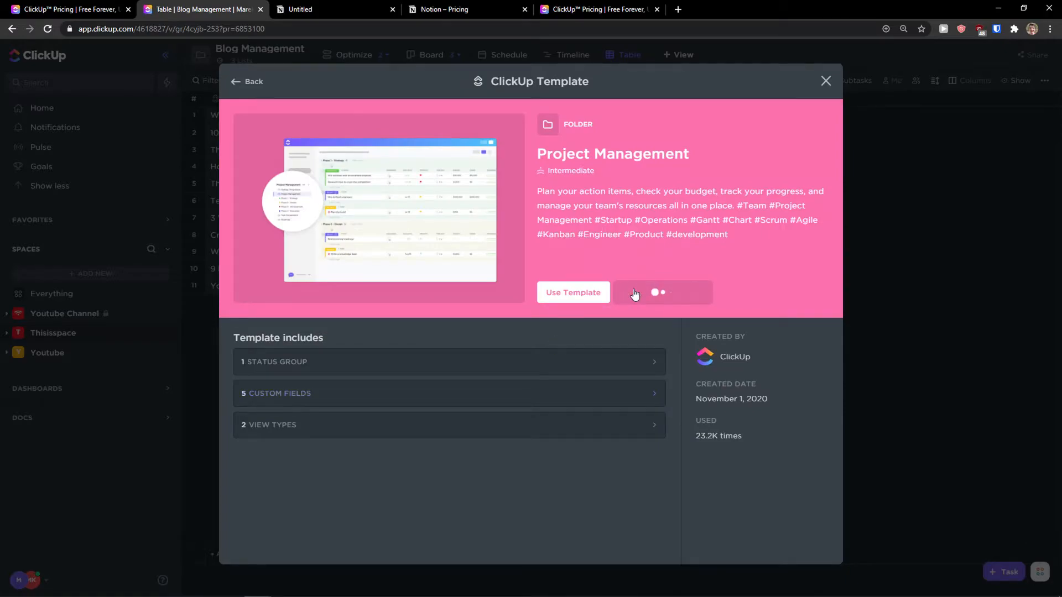
Use the Project Management template in the Youtube Space, importing everything with dates as is and no archived tasks
left_click(570, 293)
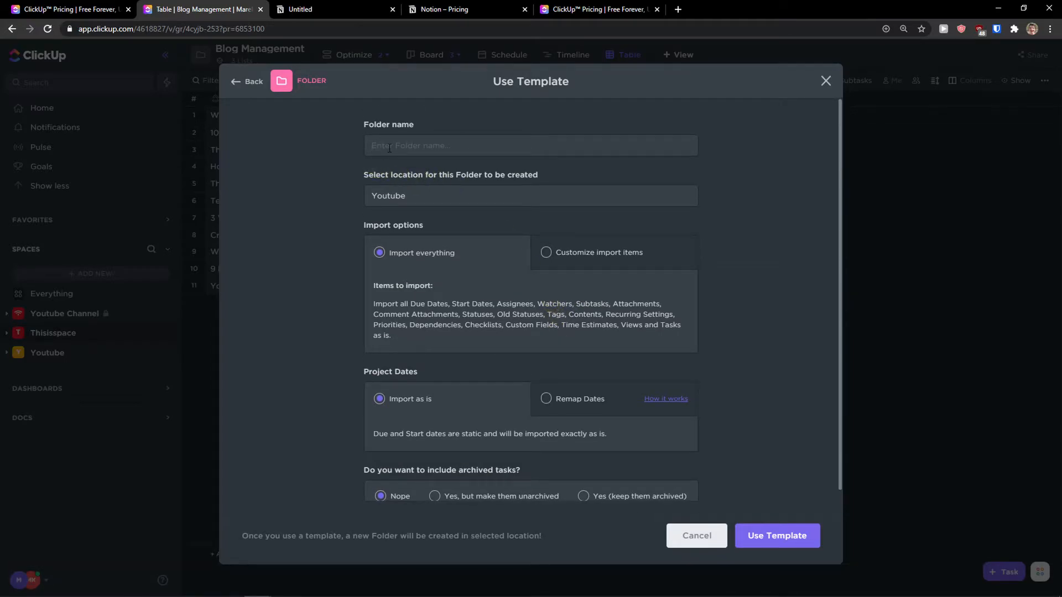
left_click(415, 199)
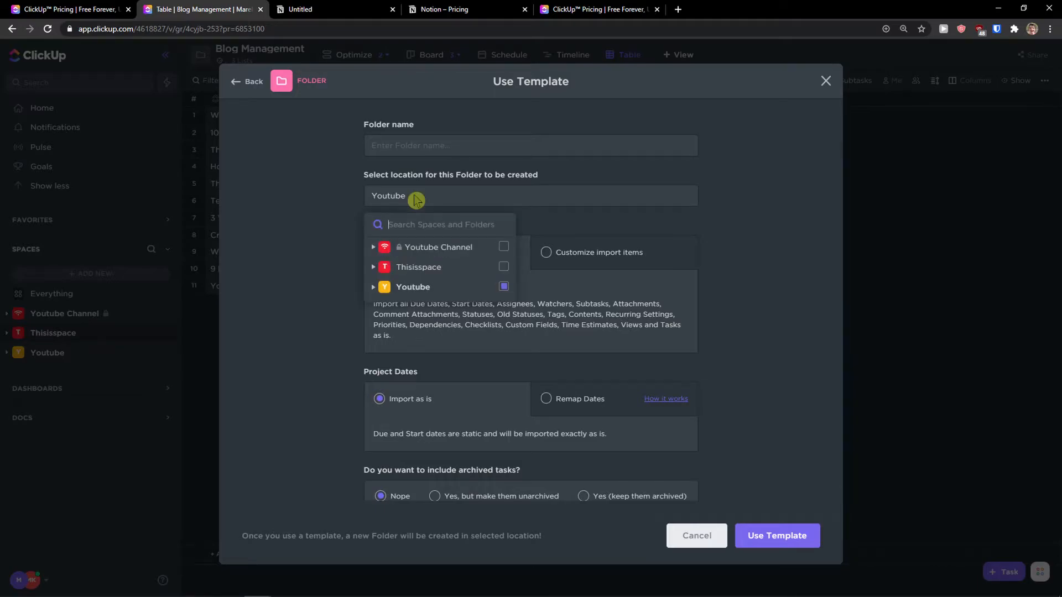
left_click(374, 288)
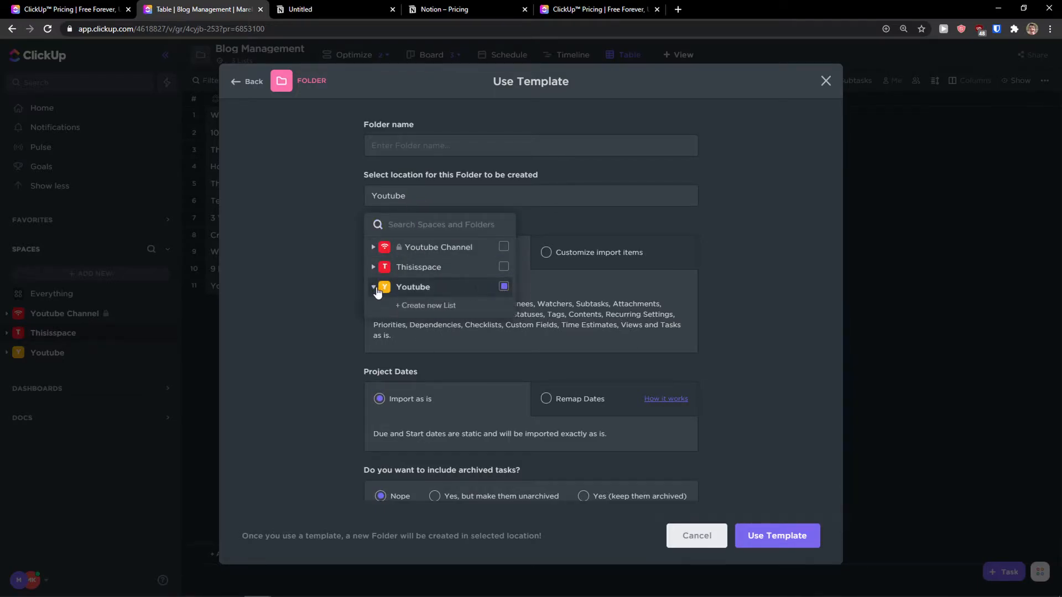
left_click(797, 540)
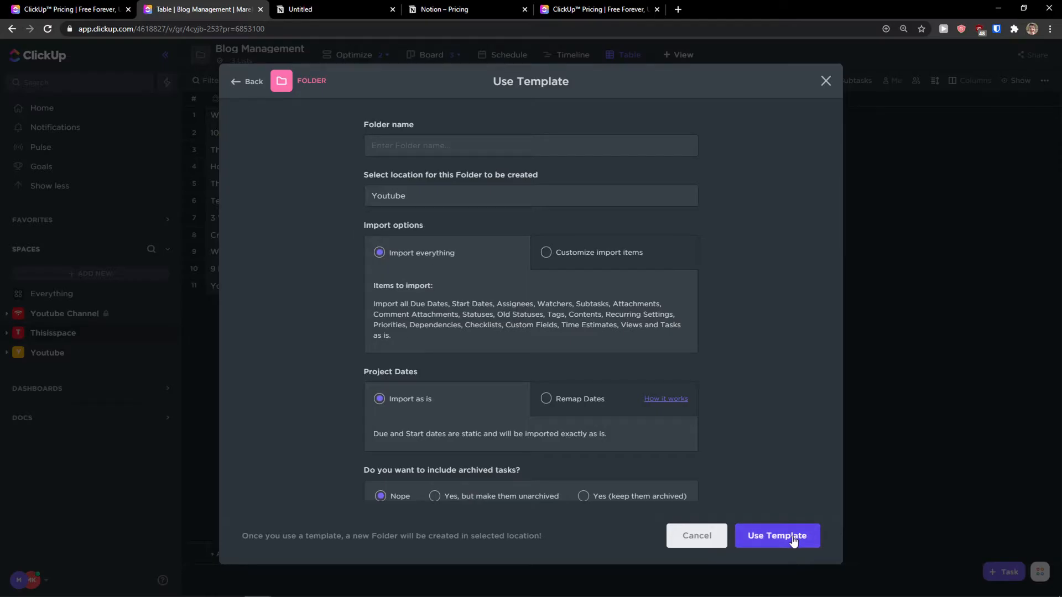
left_click(794, 539)
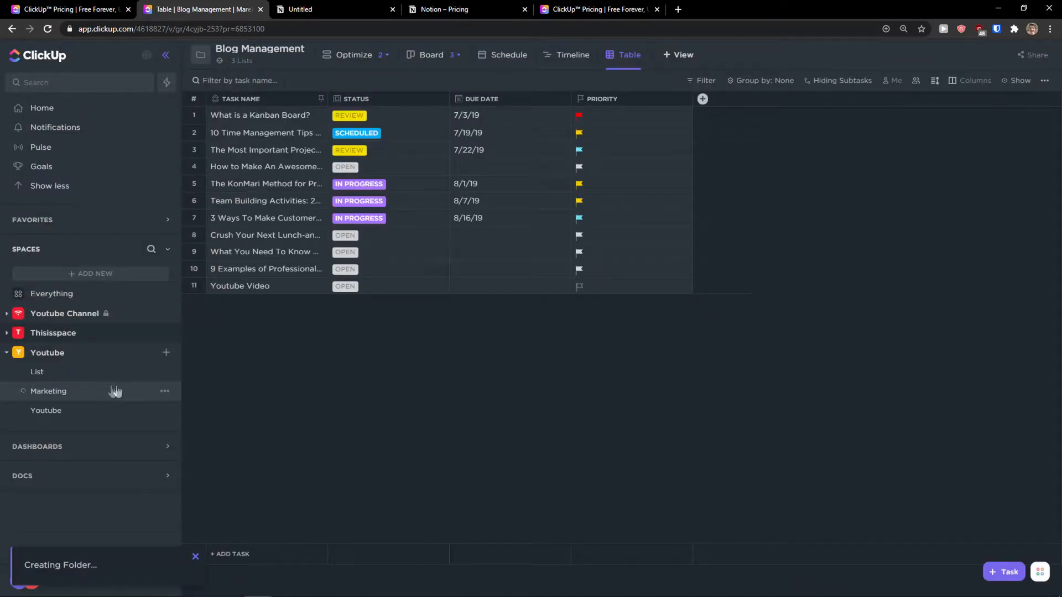
View the Marketing and Youtube lists, then expand the Project Management folder and view its Phase 1 - Strategy list
left_click(73, 392)
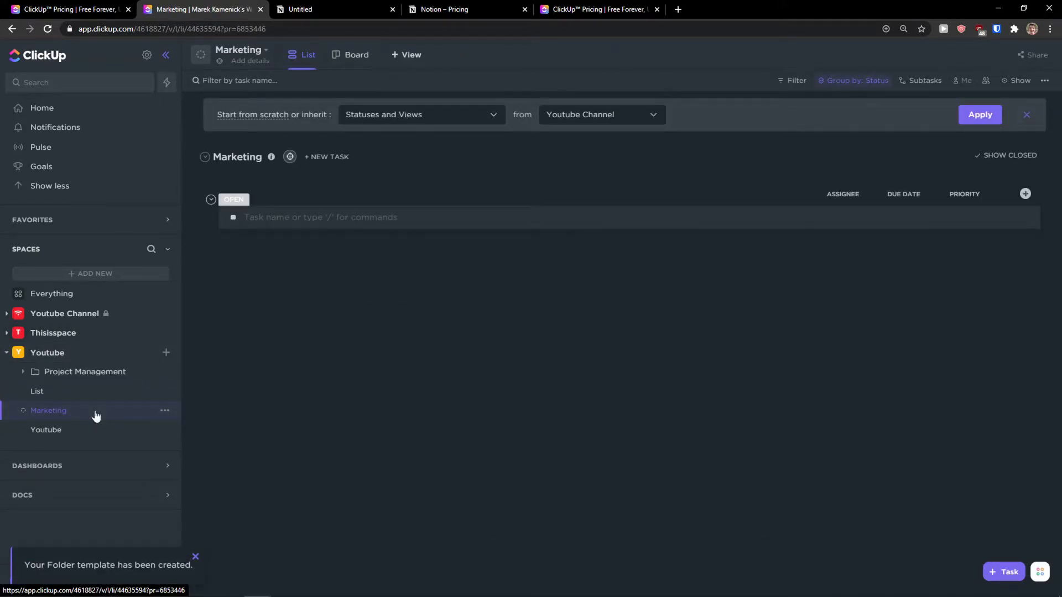
left_click(92, 434)
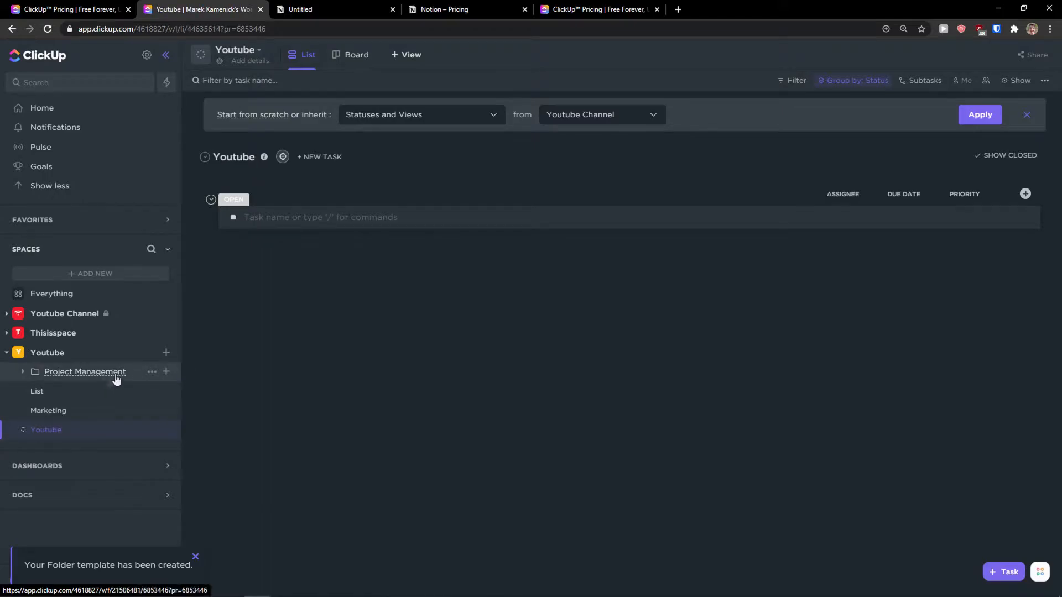
left_click(143, 376)
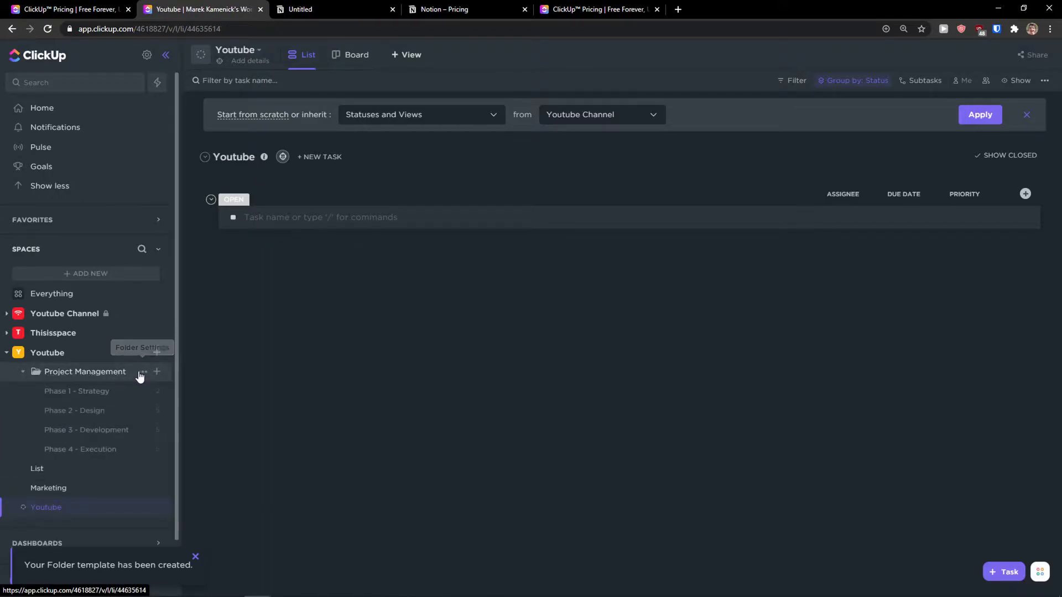
left_click(124, 397)
left_click(99, 343)
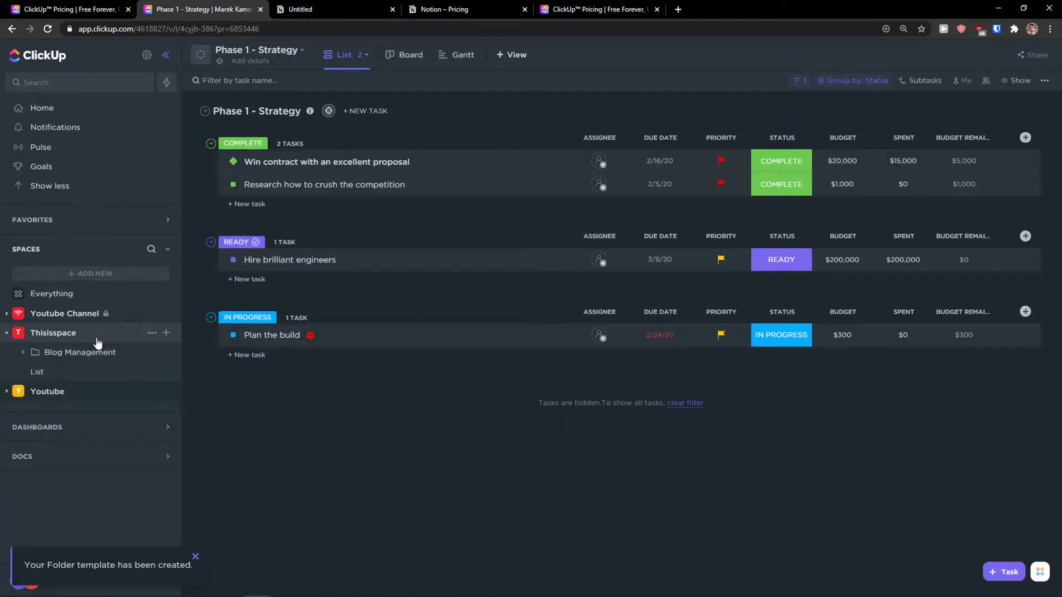
left_click(72, 391)
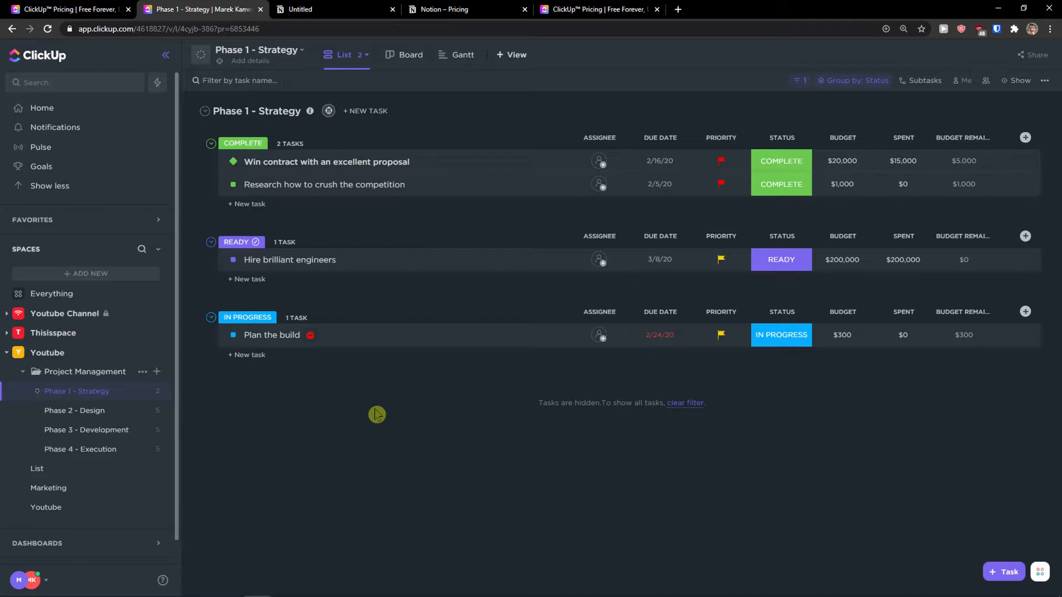
Switch to Notion and apply the Media List marketing template to the untitled page
left_click(320, 10)
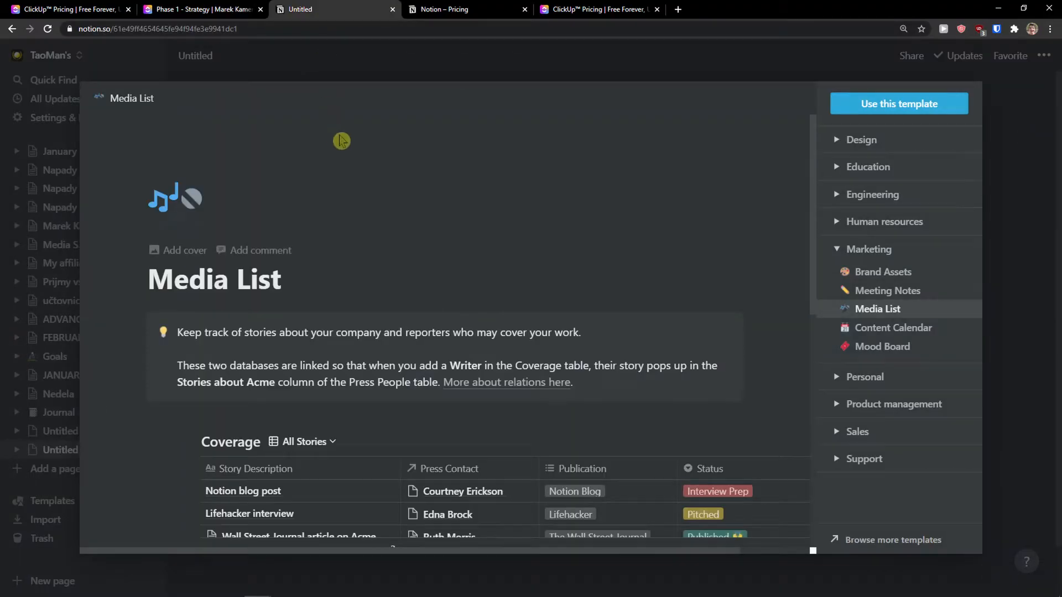
scroll(510, 295, "down", 1)
scroll(737, 363, "up", 3)
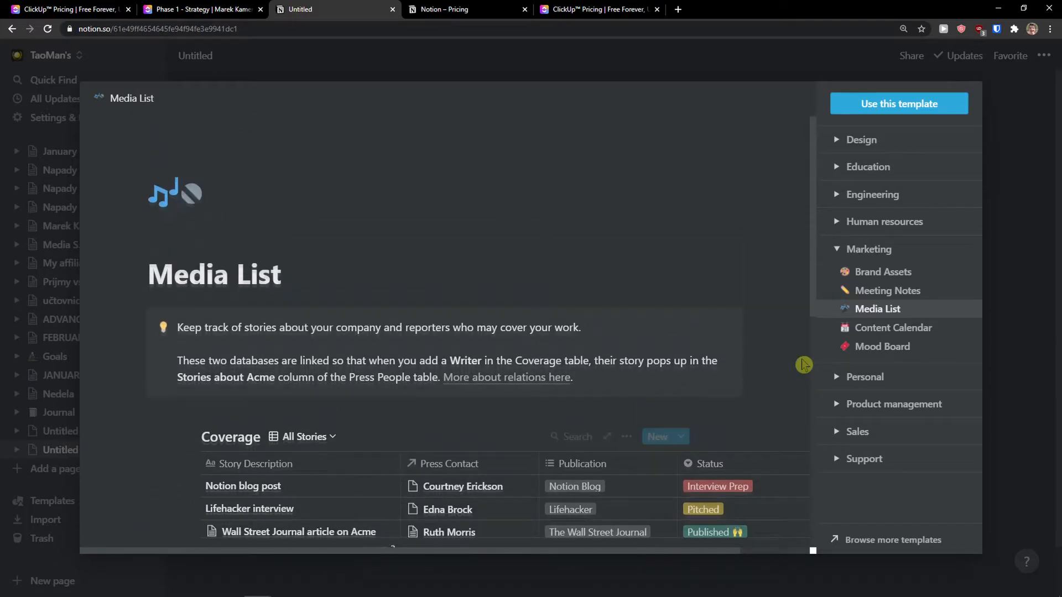
left_click(930, 108)
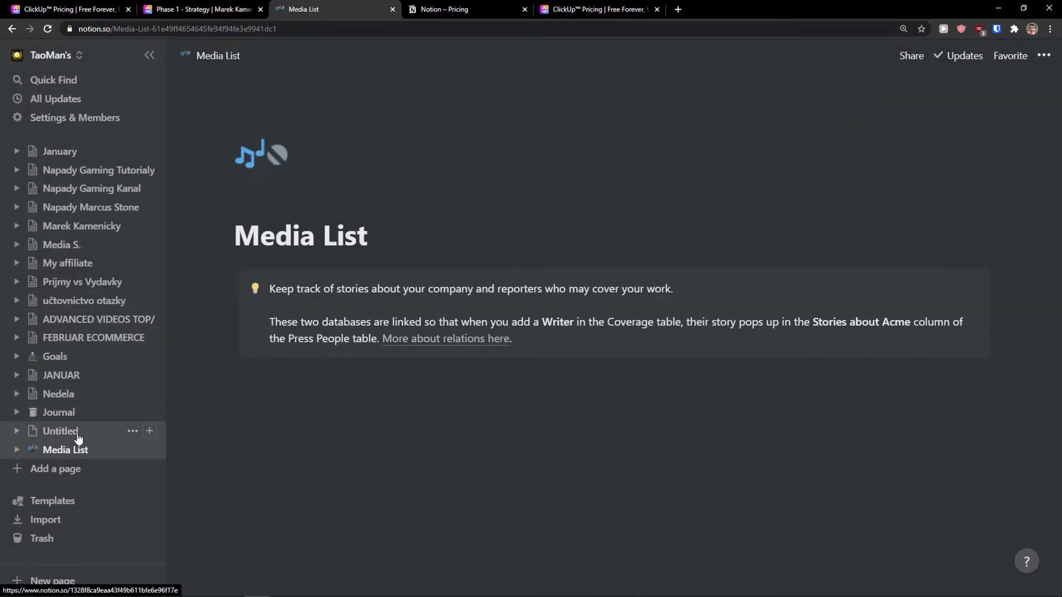
Open the remaining untitled page, browse the template categories, and apply the Class Notes template from Education
left_click(133, 431)
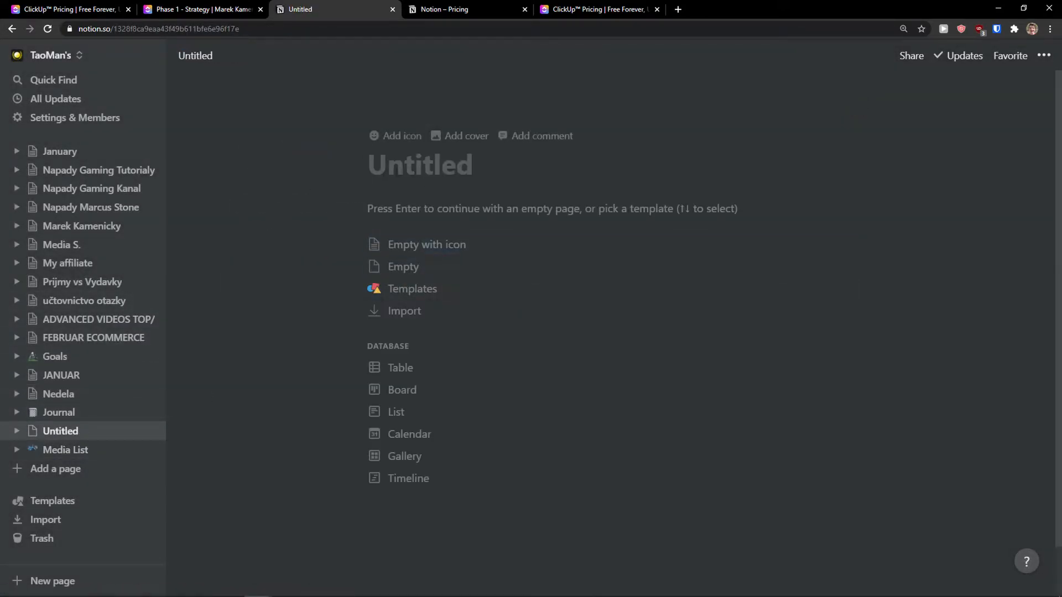
left_click(451, 293)
left_click(883, 404)
scroll(883, 375, "down", 1)
scroll(883, 375, "up", 1)
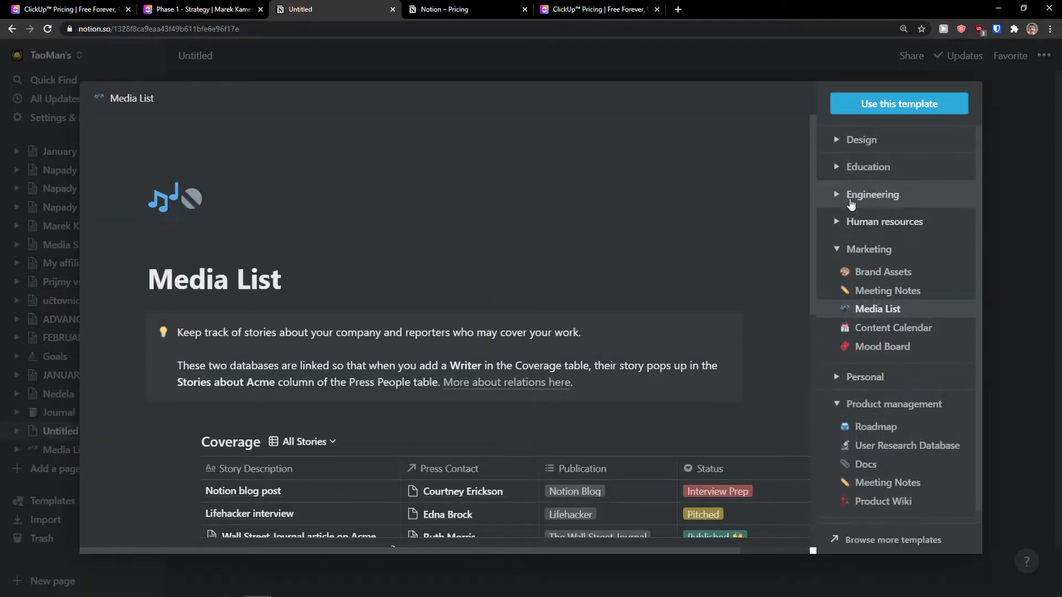
left_click(871, 167)
left_click(887, 196)
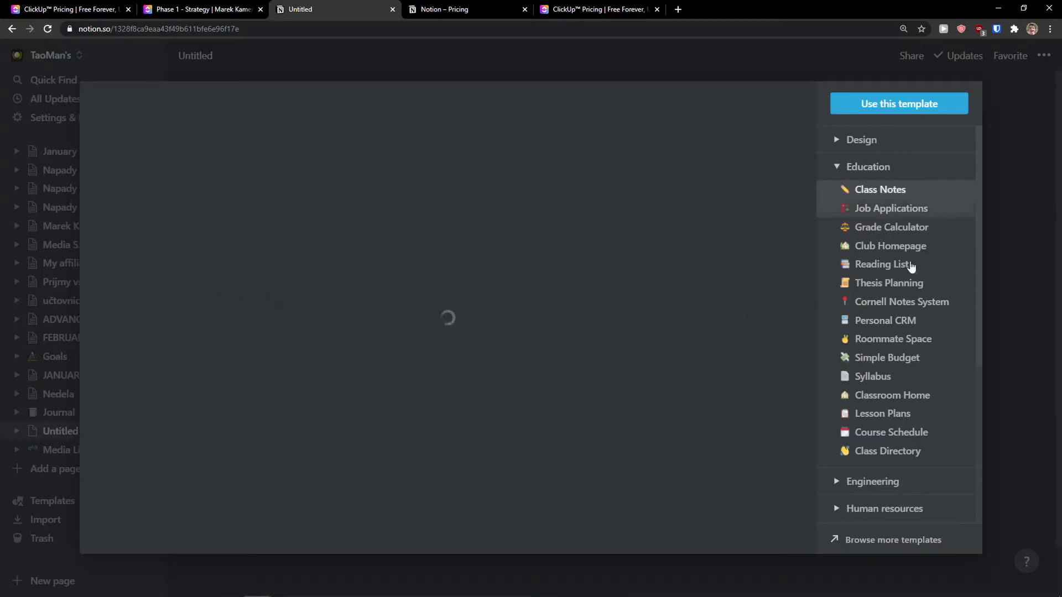
left_click(909, 212)
left_click(901, 194)
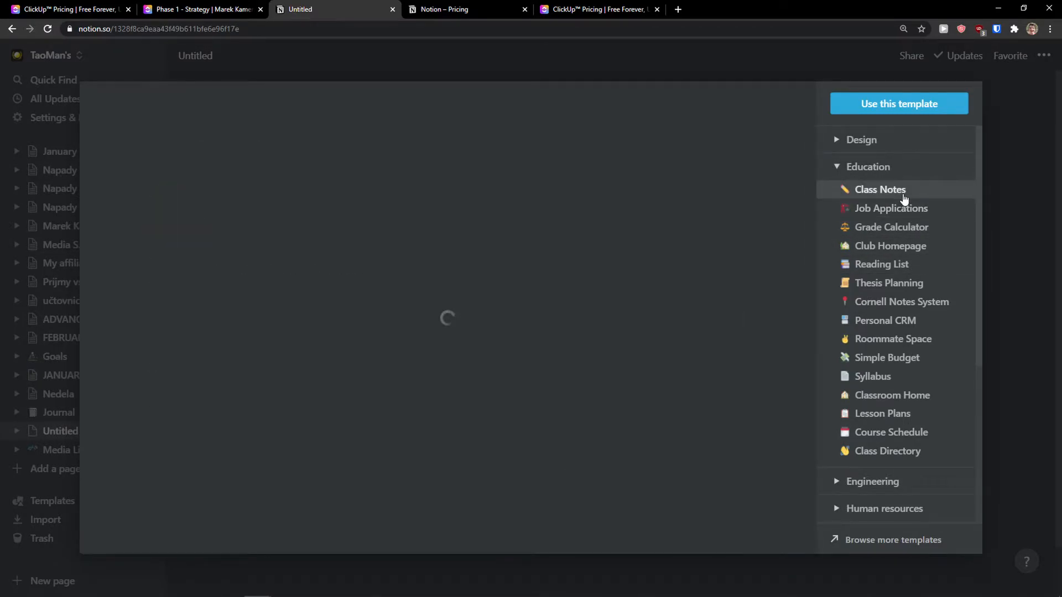
left_click(906, 111)
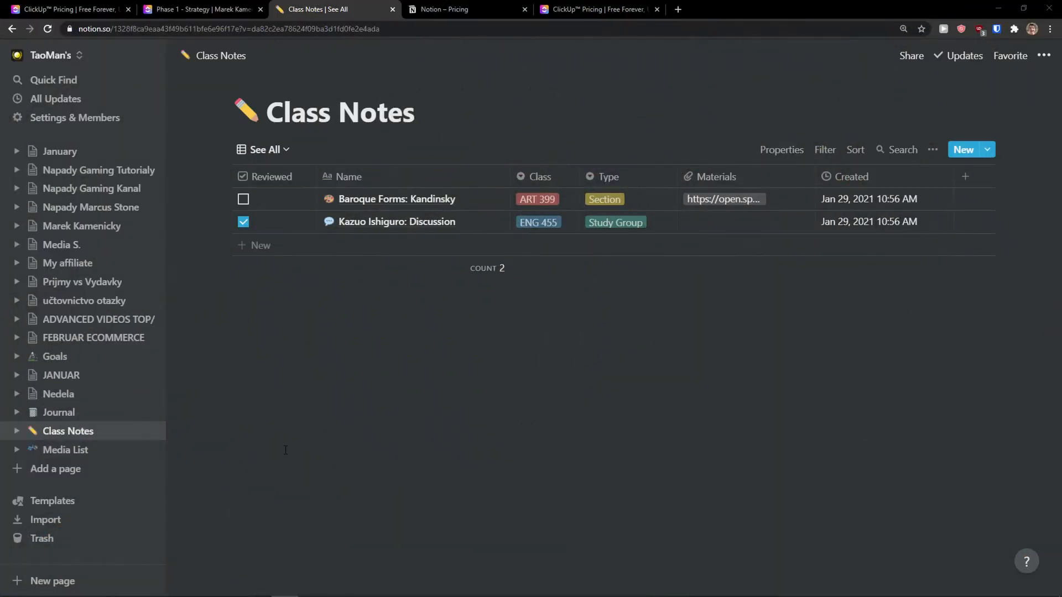
Add a new entry named Task to the Class Notes table, followed by an empty row
left_click(257, 250)
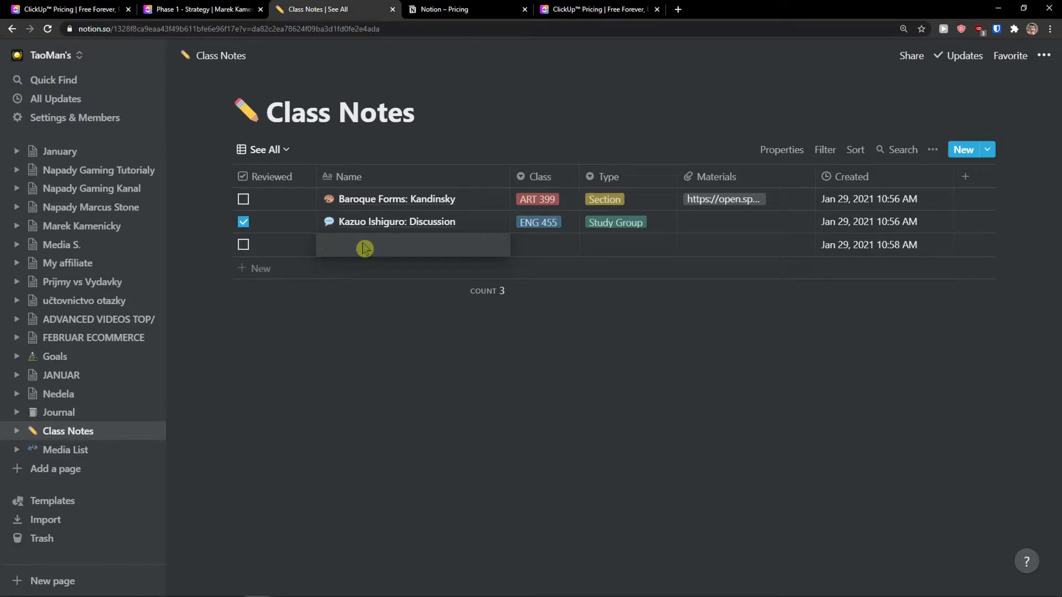
type("Task")
key("Return")
left_click(361, 348)
left_click(388, 246)
left_click(408, 302)
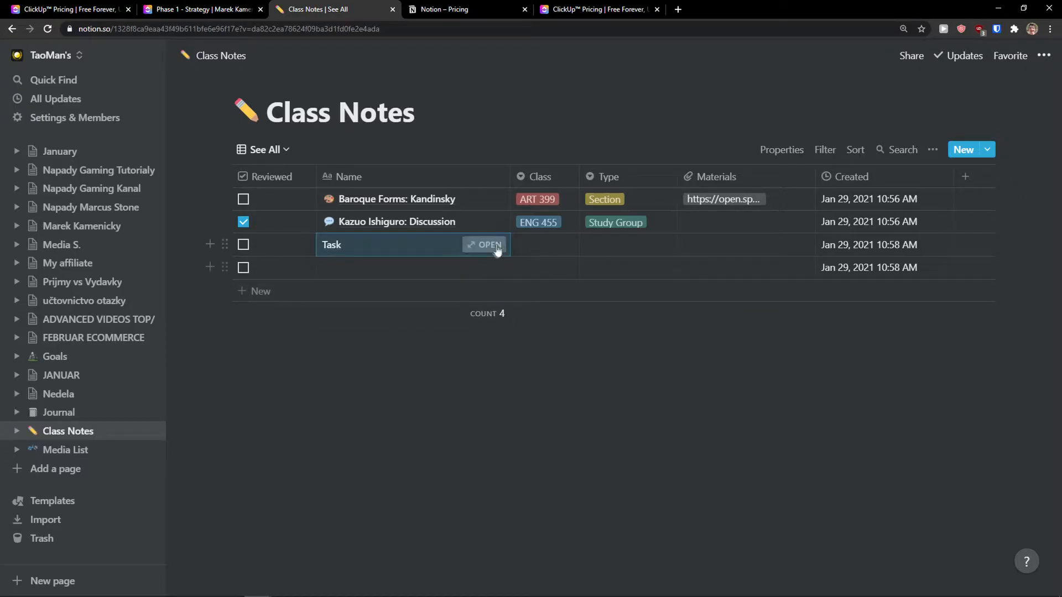
Open the Task entry, view the property types available for Class and Type, and close it unchanged
left_click(497, 247)
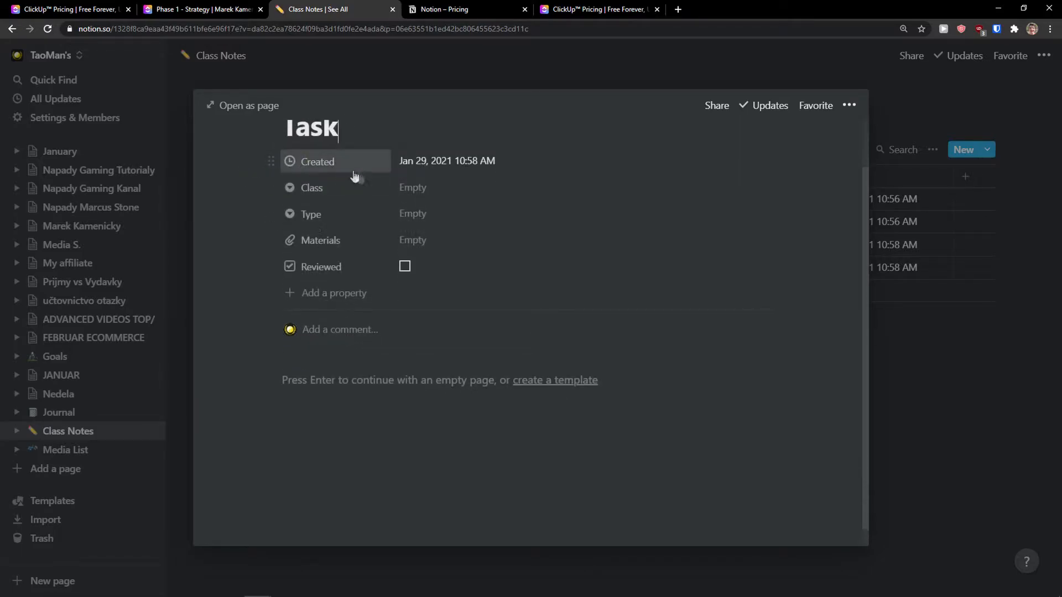
left_click(311, 189)
mouse_move(323, 268)
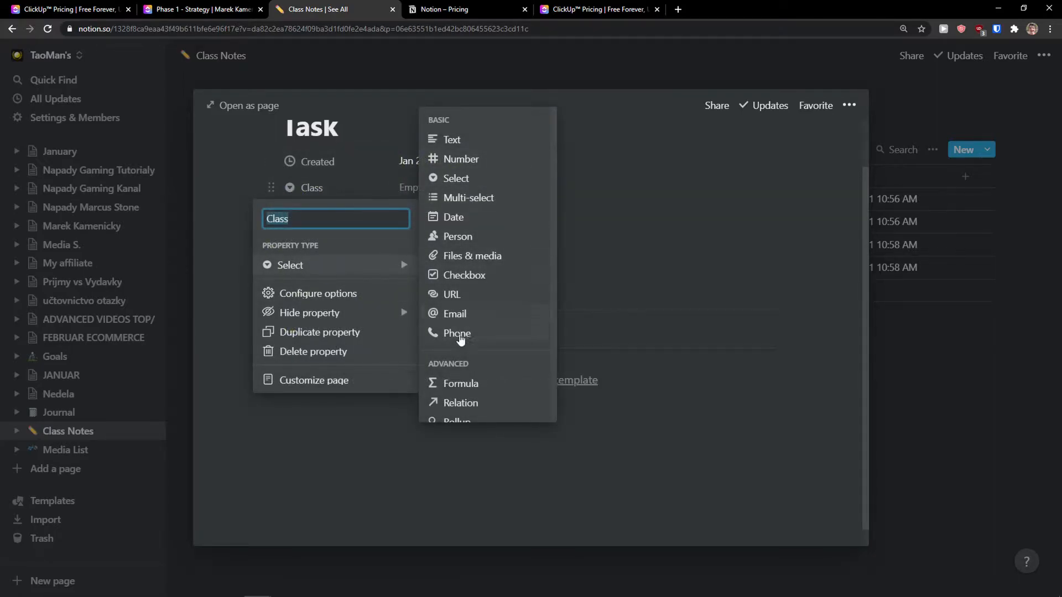
left_click(644, 249)
left_click(304, 214)
mouse_move(363, 294)
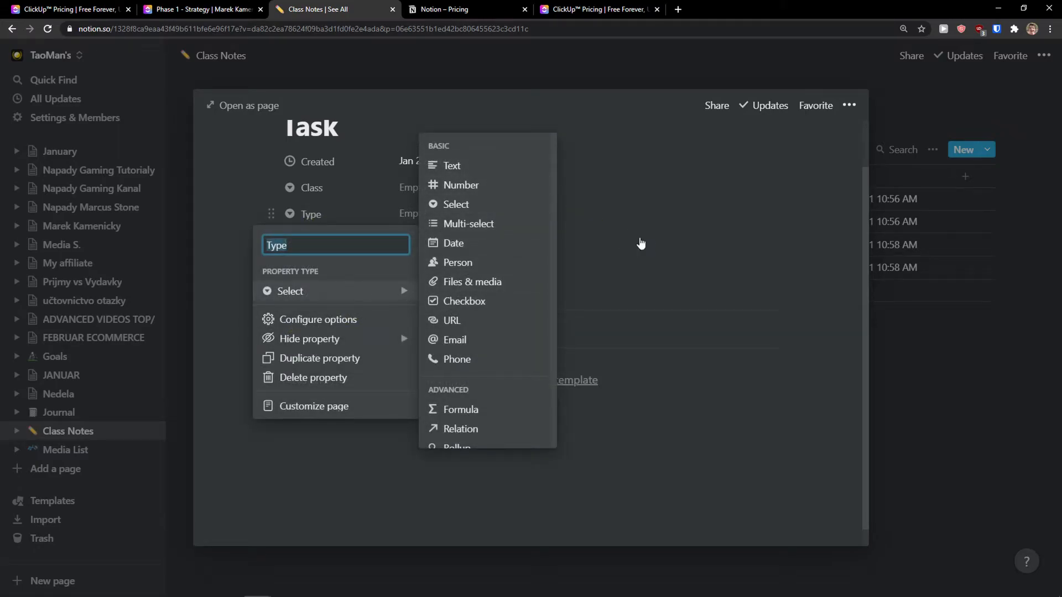
left_click(639, 245)
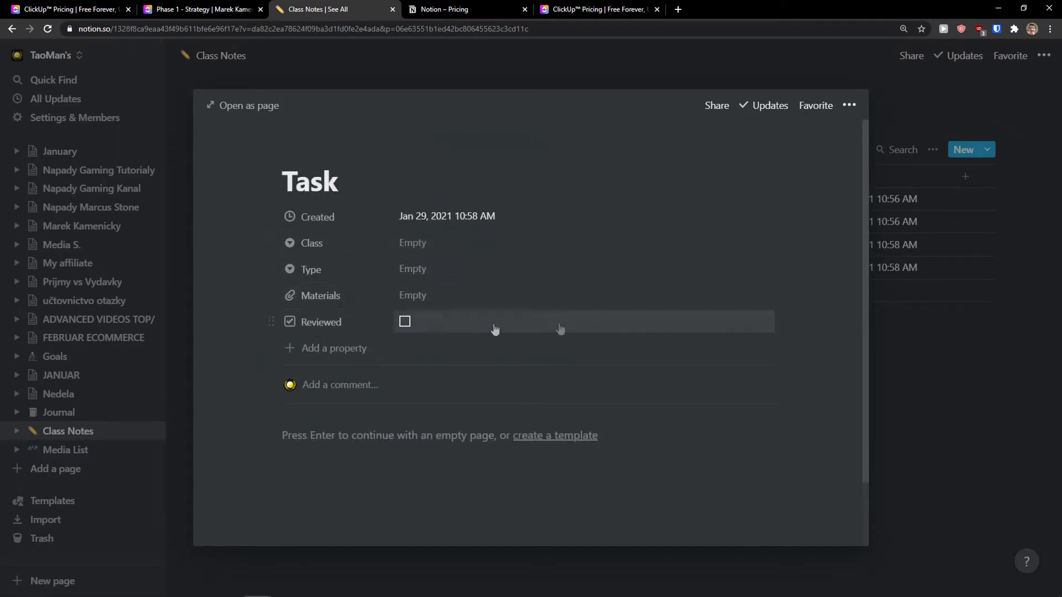
left_click(990, 364)
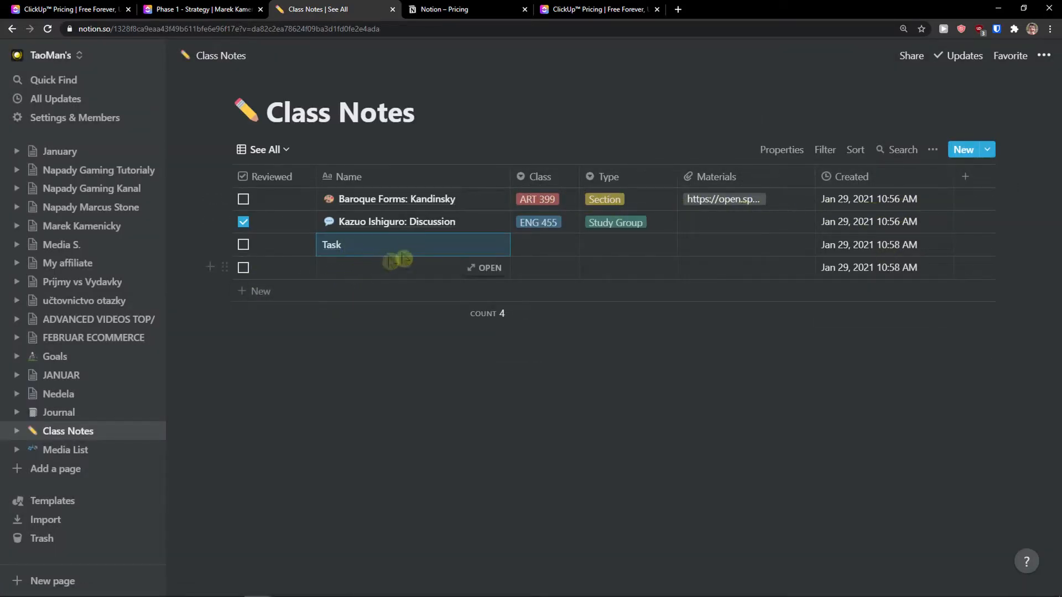
Open the Task entry in Class Notes, insert an inline table in its body, and close the entry
left_click(484, 245)
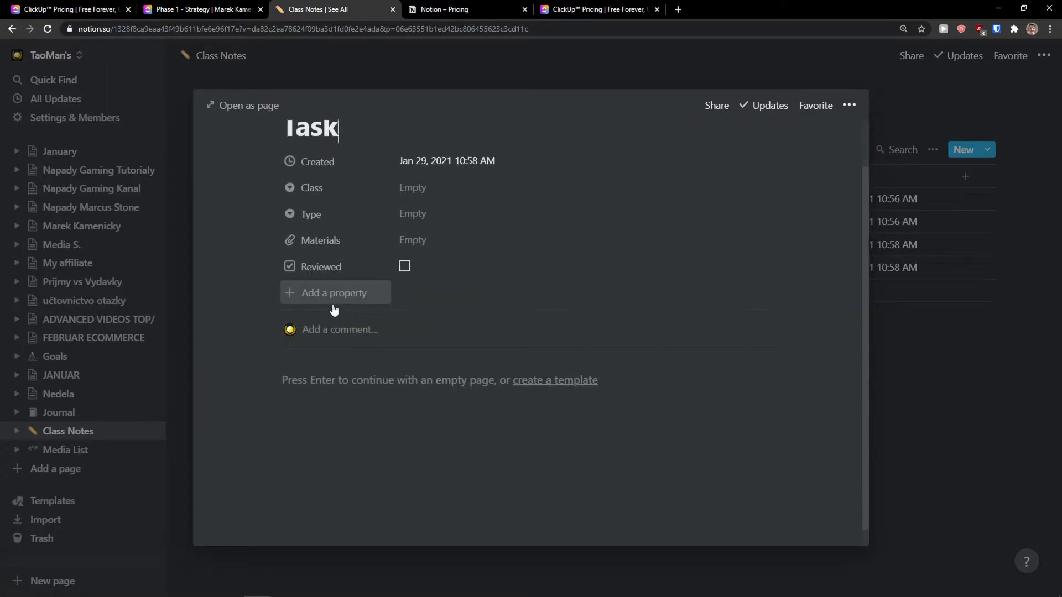
scroll(382, 346, "down", 1)
left_click(359, 361)
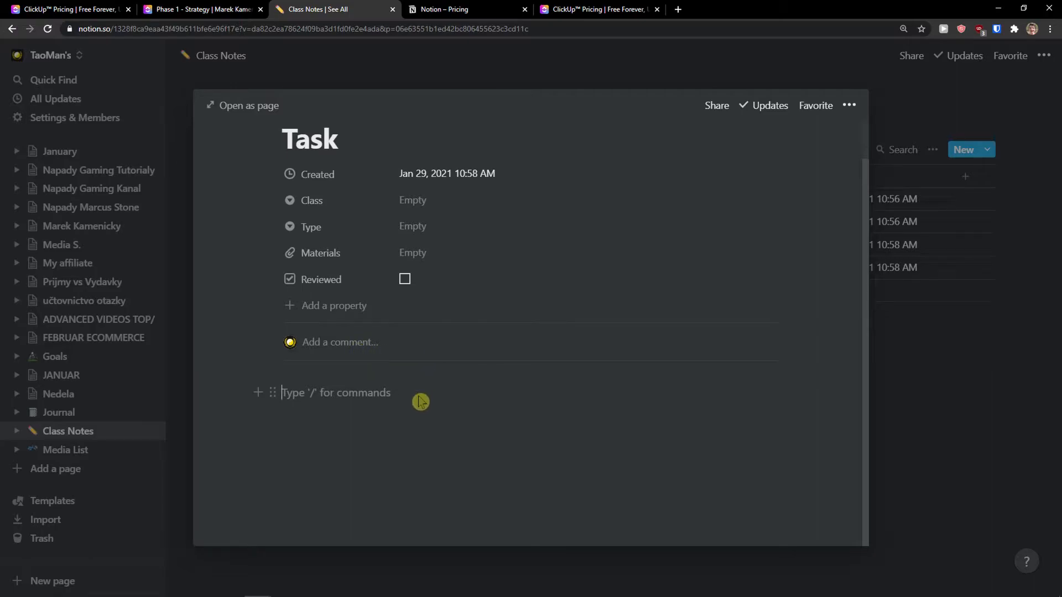
type("/")
scroll(407, 343, "down", 5)
scroll(406, 343, "down", 3)
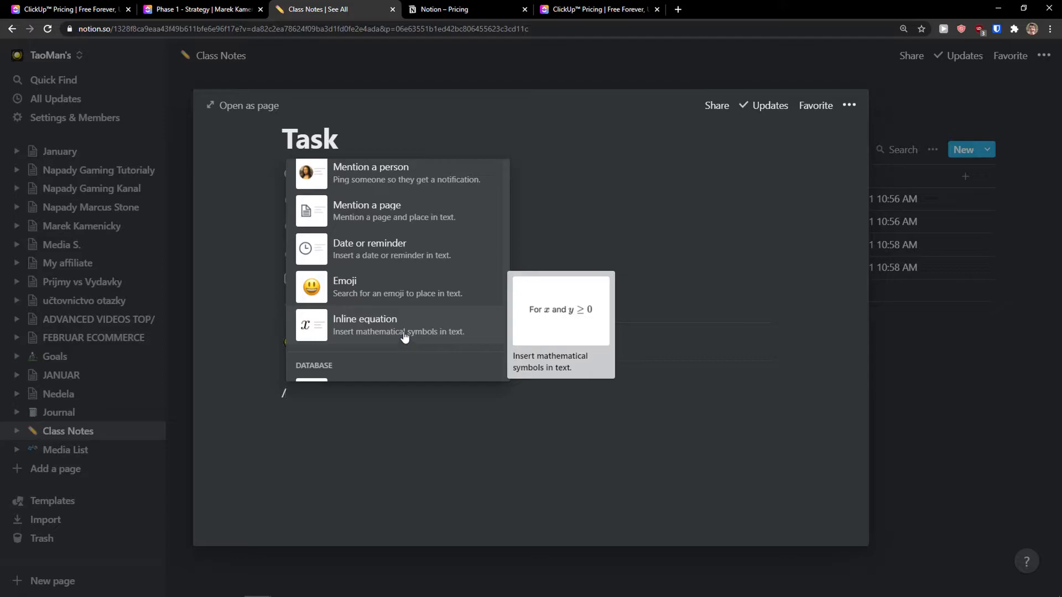
scroll(407, 332, "down", 4)
scroll(407, 320, "up", 2)
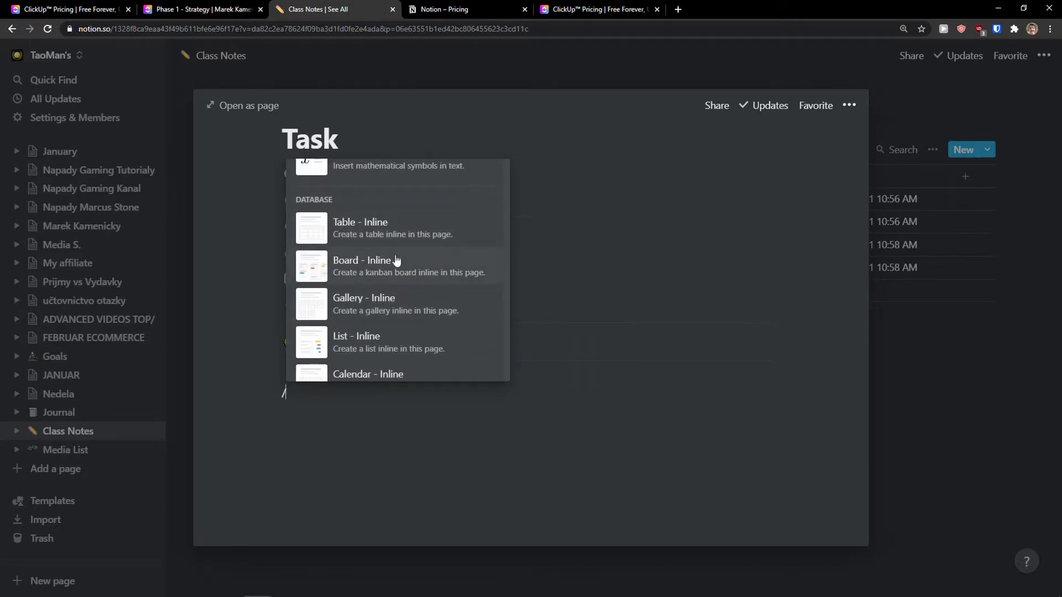
mouse_move(395, 261)
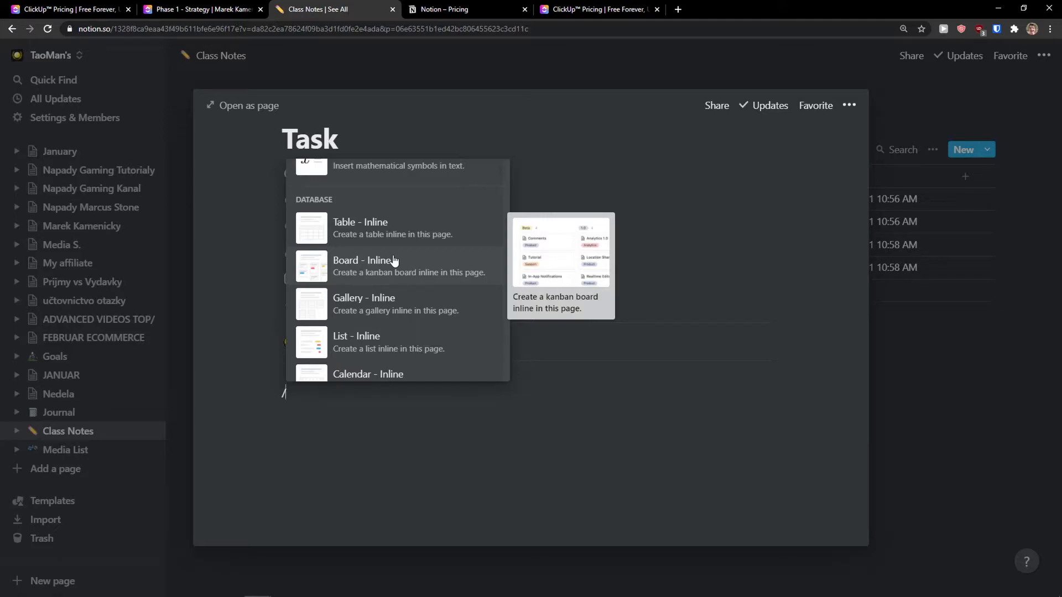
left_click(406, 228)
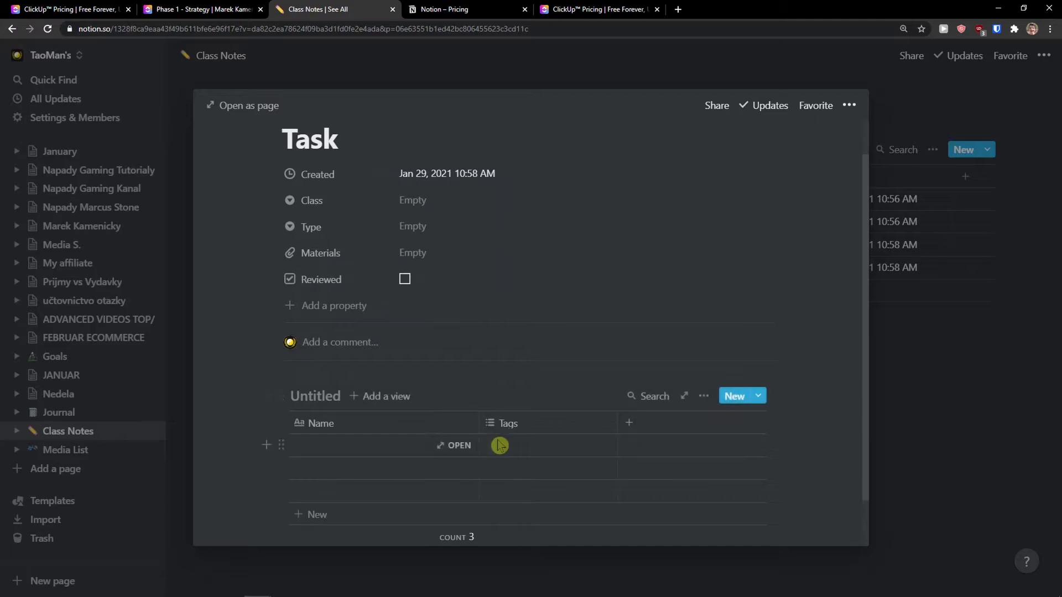
scroll(485, 446, "down", 1)
scroll(485, 447, "up", 2)
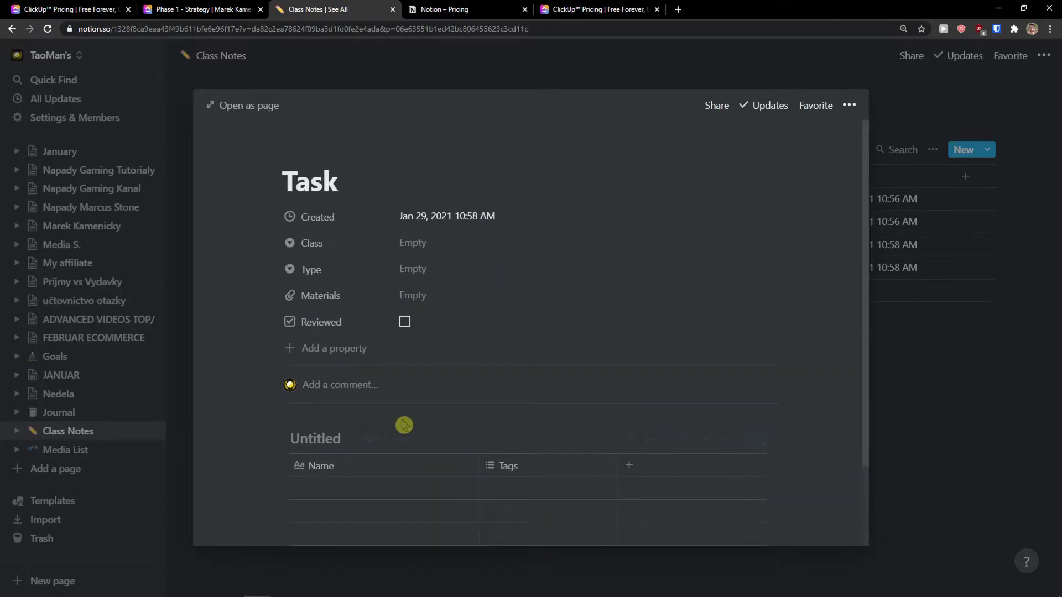
left_click(927, 360)
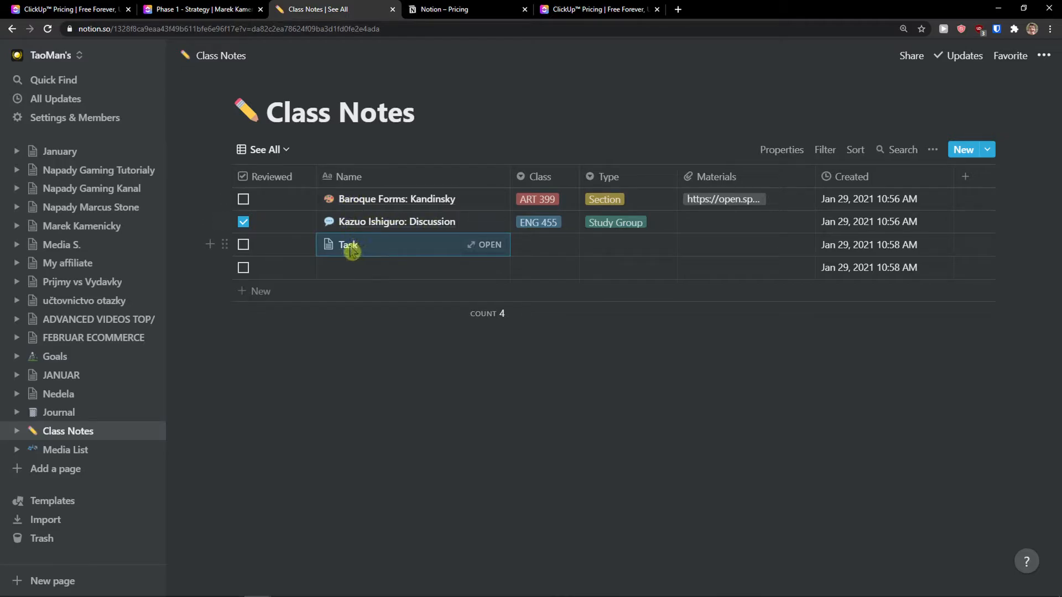
Reopen the Task entry, browse the available block types, and add an empty PDF embed block below the table
left_click(481, 245)
scroll(466, 376, "down", 2)
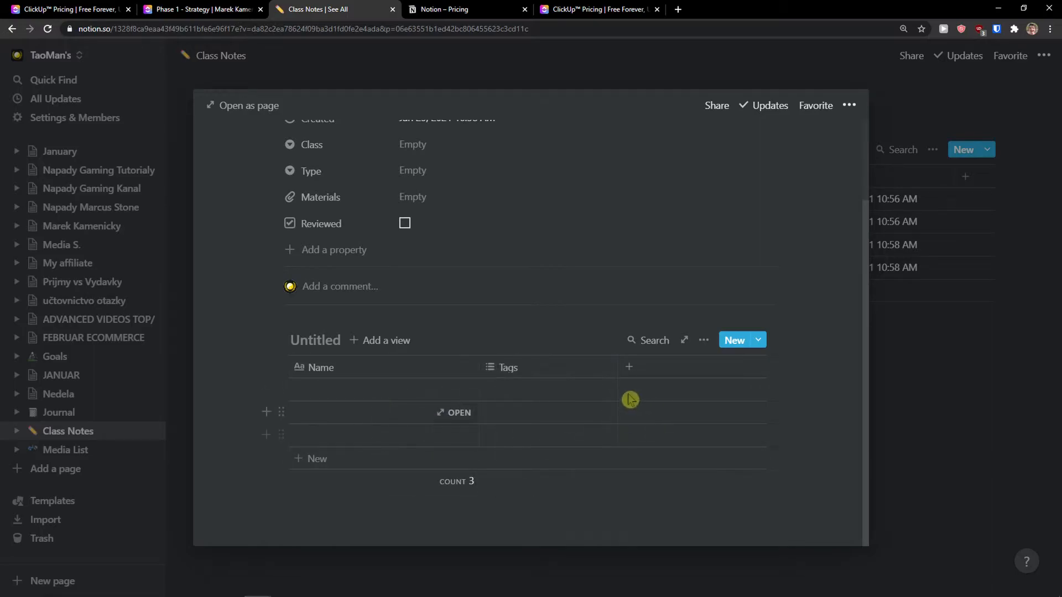
scroll(619, 394, "up", 2)
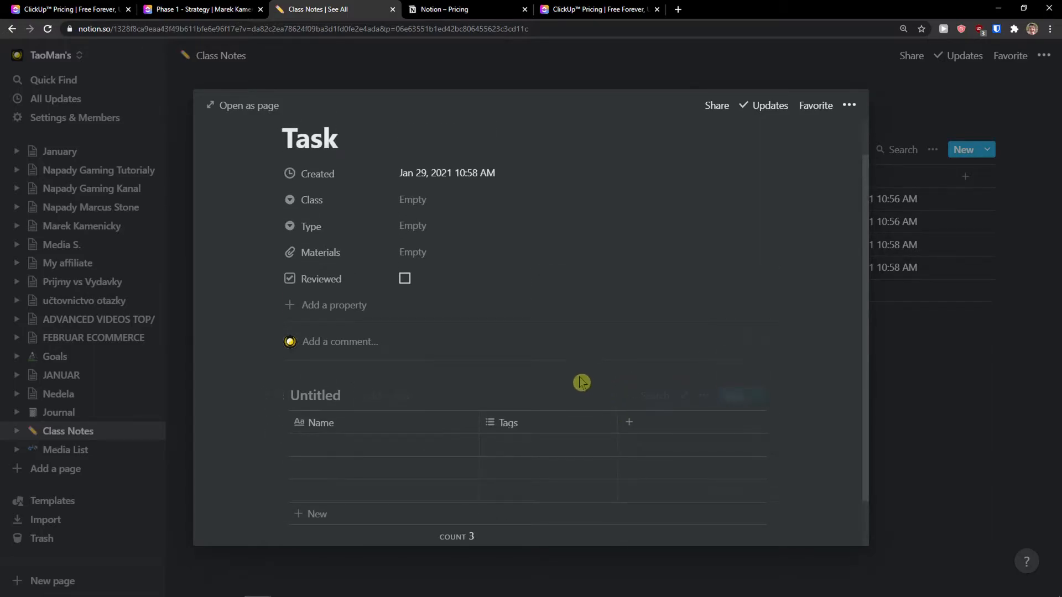
scroll(572, 368, "down", 2)
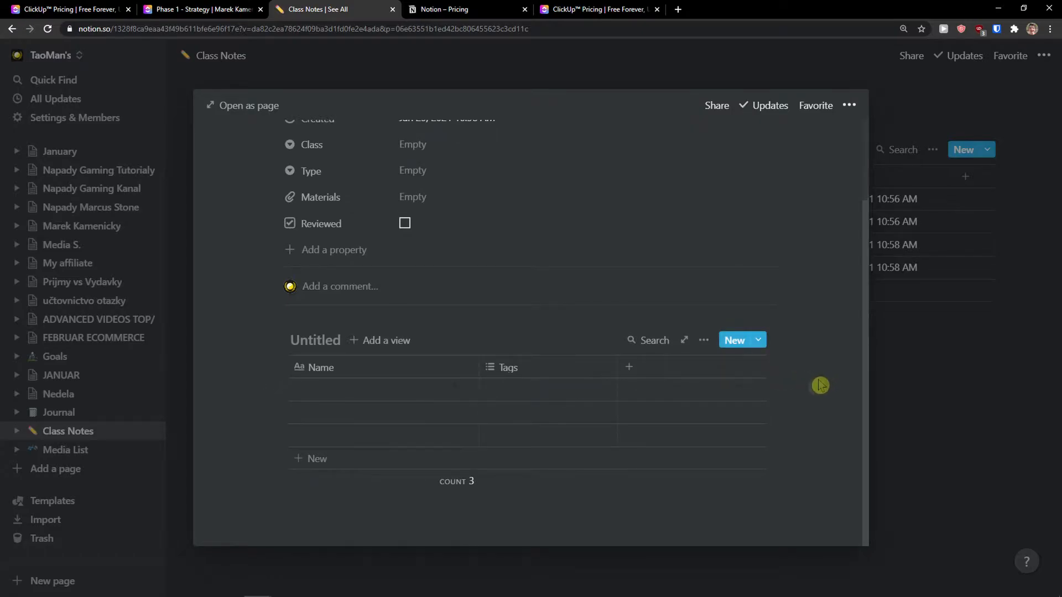
left_click(465, 509)
type("/")
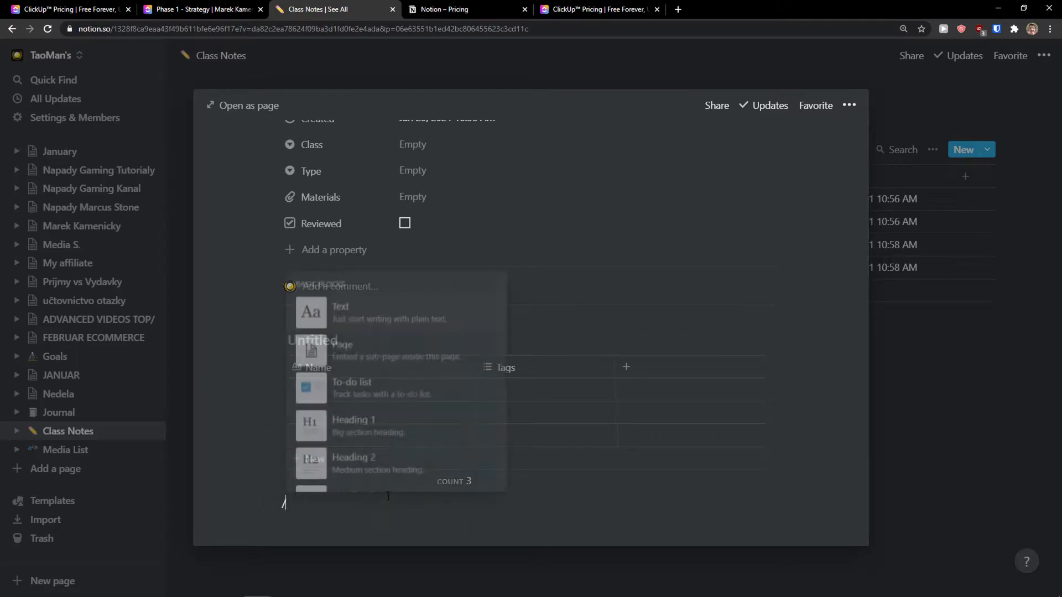
scroll(416, 476, "down", 5)
scroll(416, 476, "down", 15)
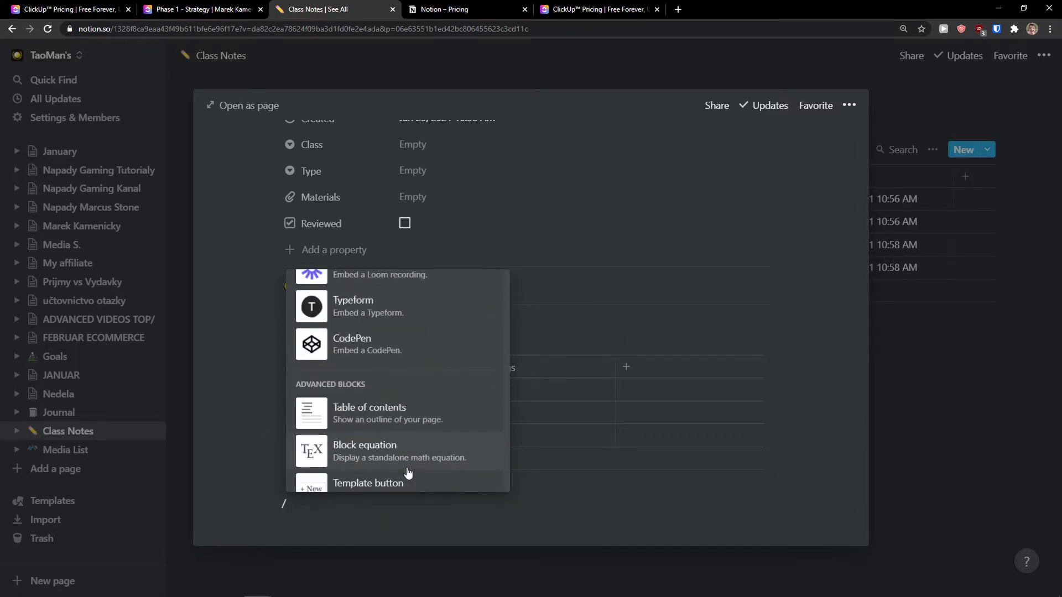
scroll(408, 472, "up", 20)
scroll(407, 467, "down", 15)
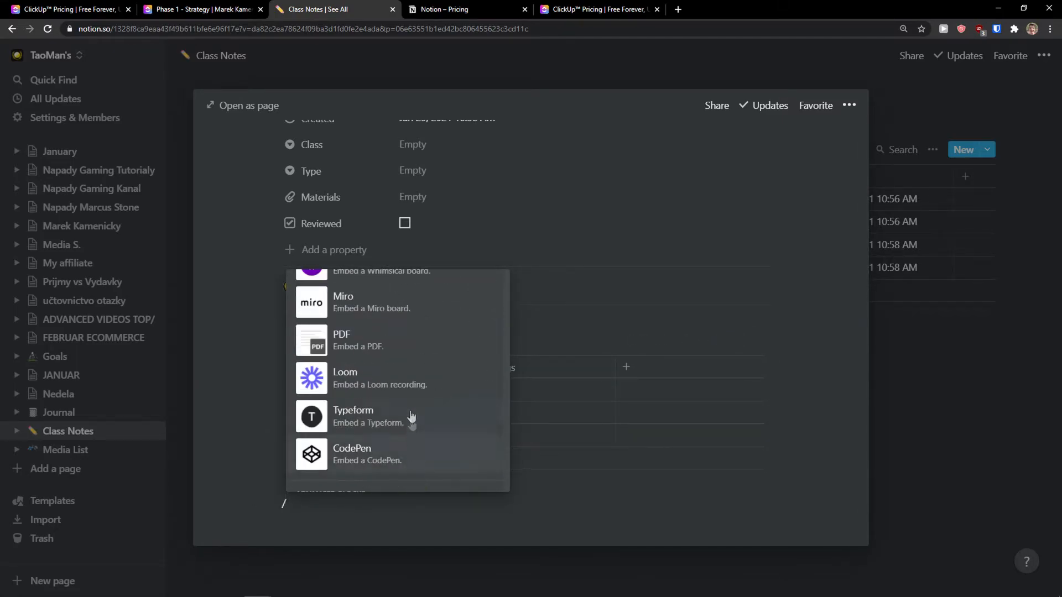
scroll(405, 461, "up", 3)
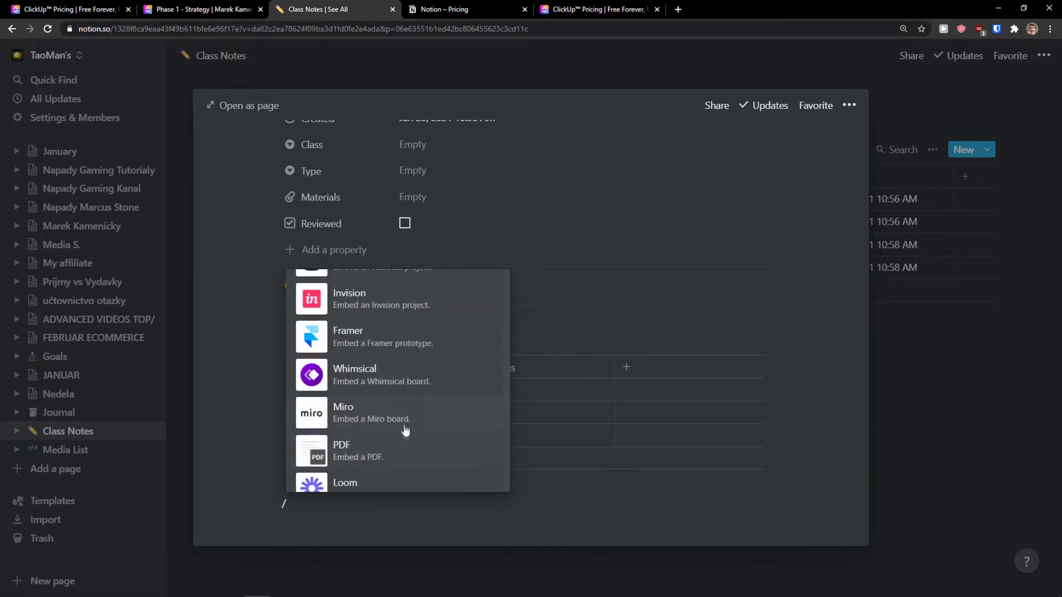
left_click(412, 451)
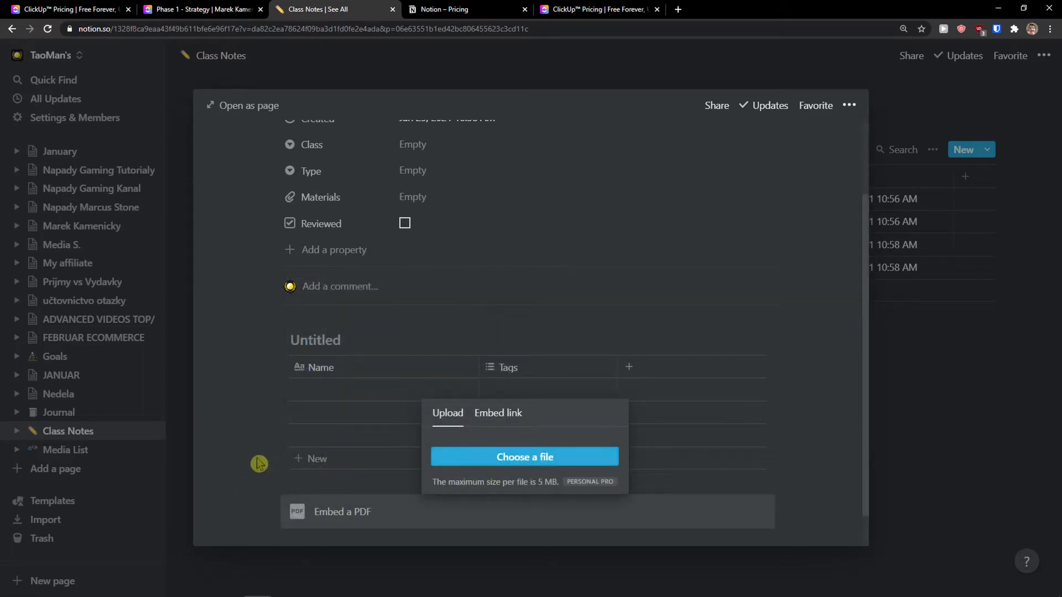
left_click(259, 464)
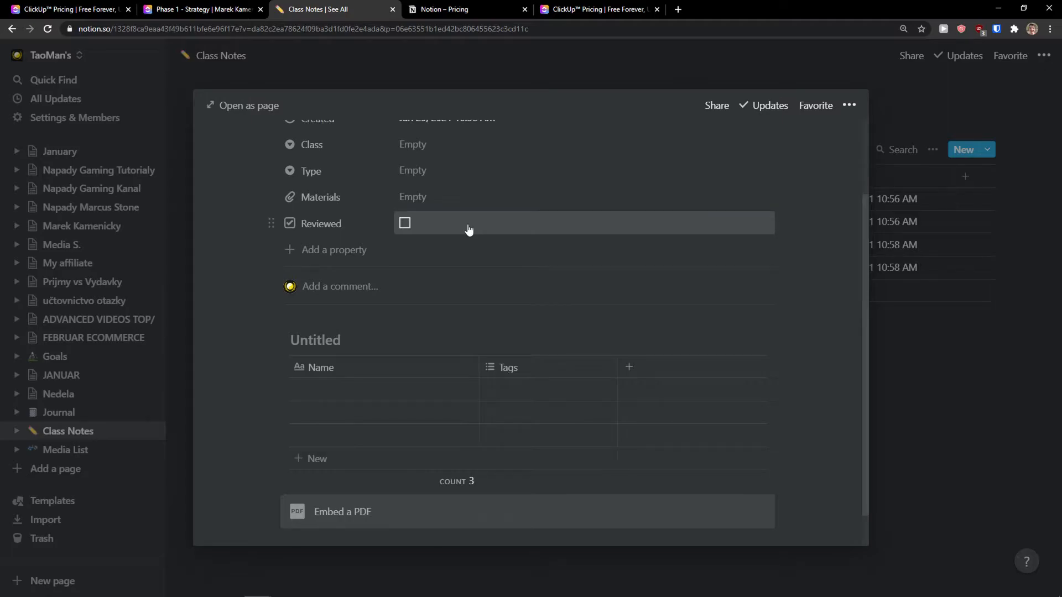
Switch to ClickUp, view the slash commands for a new In Progress task in Phase 1 - Strategy, and save it as Task 1
left_click(161, 10)
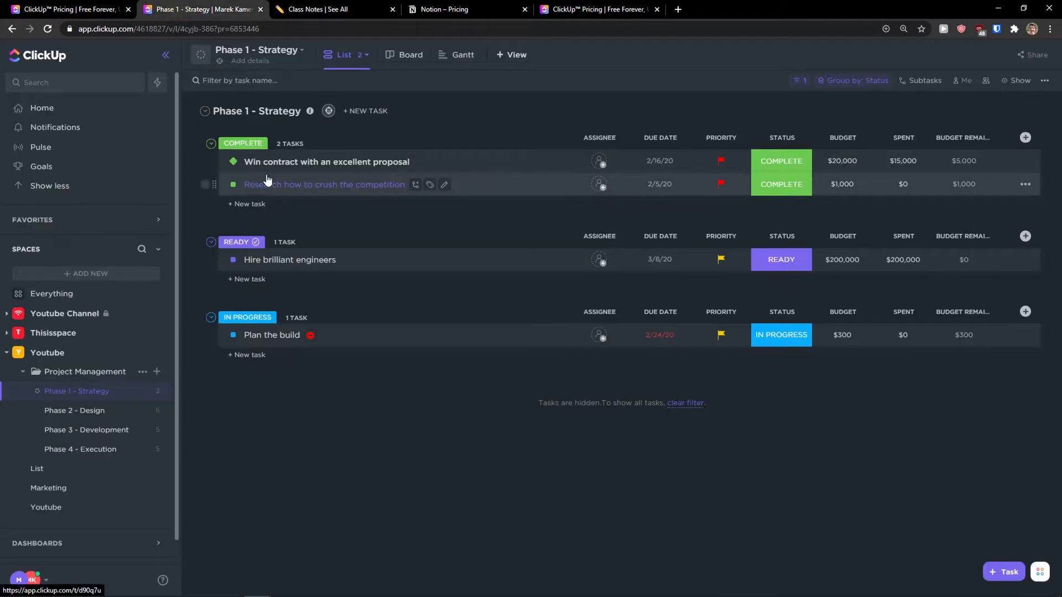
left_click(257, 355)
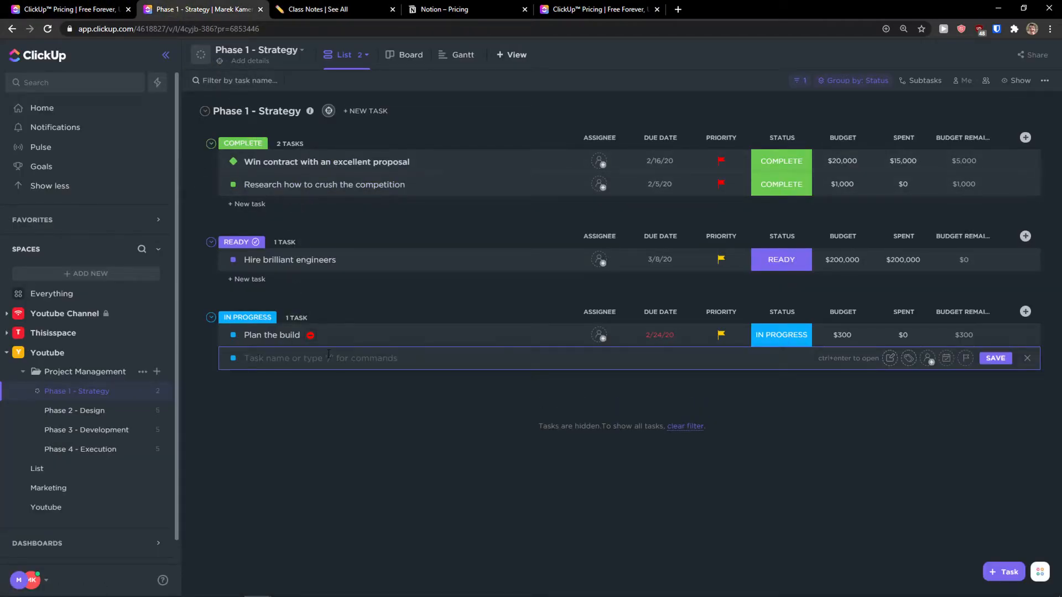
type("/")
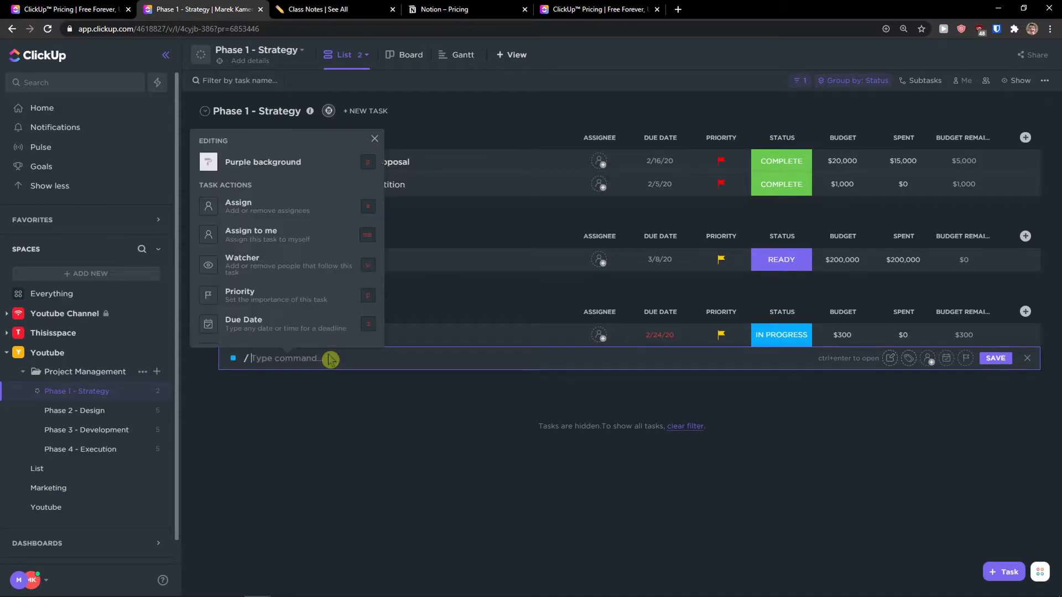
key("BackSpace")
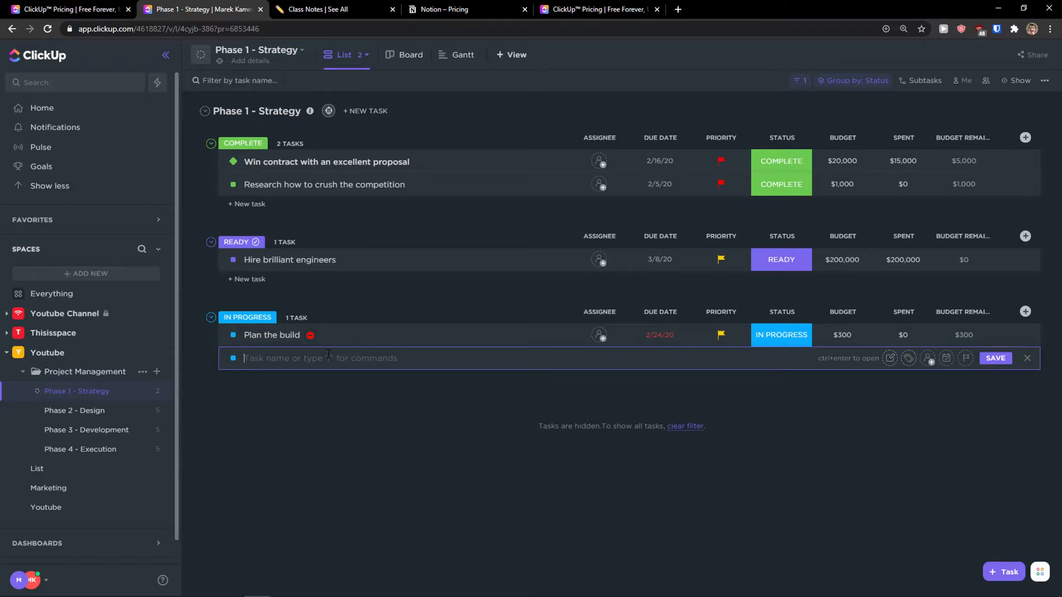
type("/")
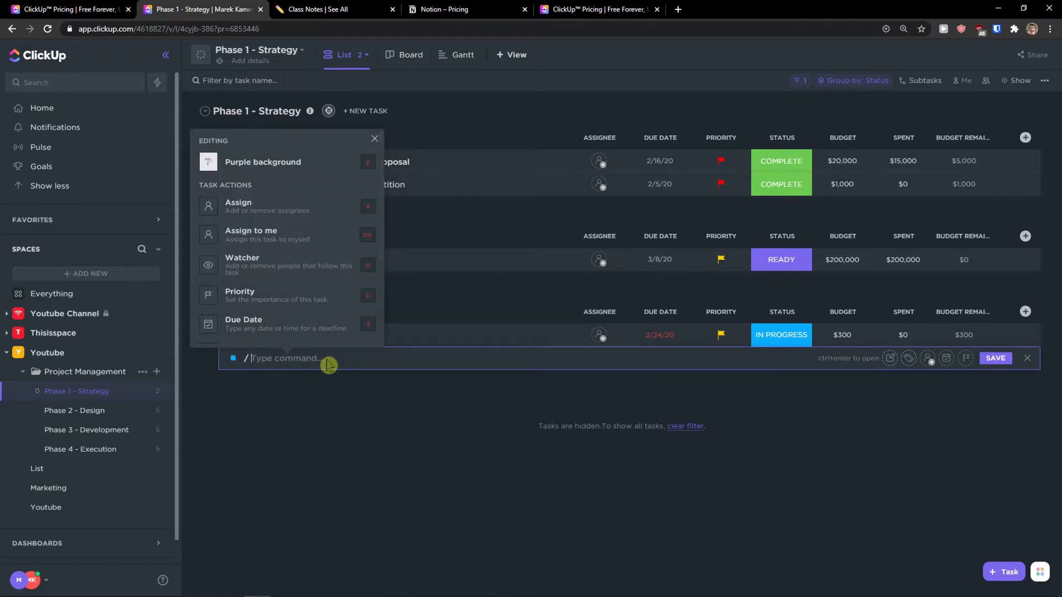
key("Escape")
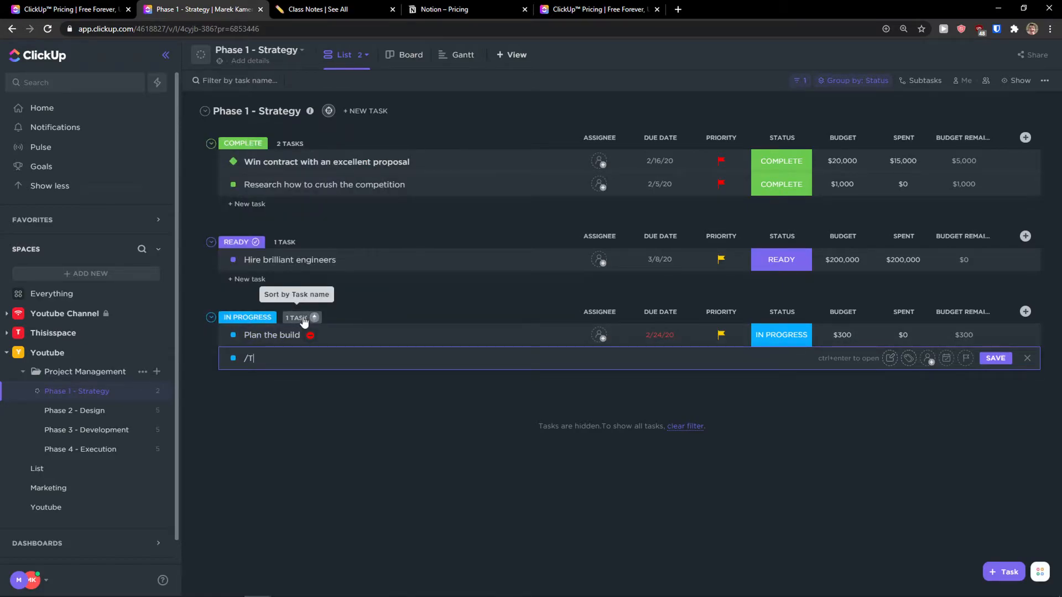
type("ask 1")
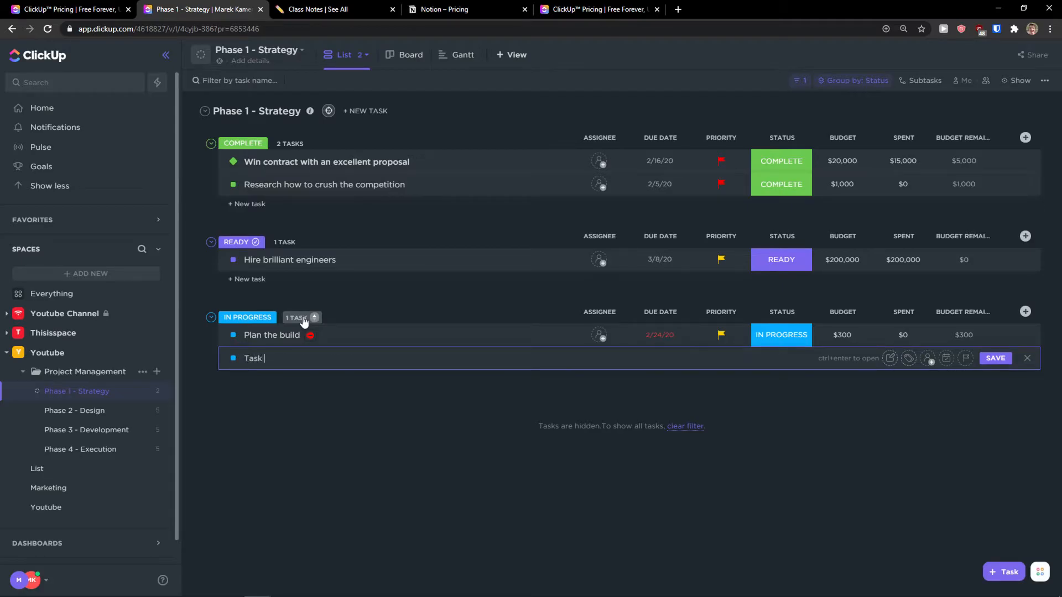
key("Return")
Open Task 1 and expand its empty fields, then switch to Notion to compare them with the Task entry's properties
left_click(377, 358)
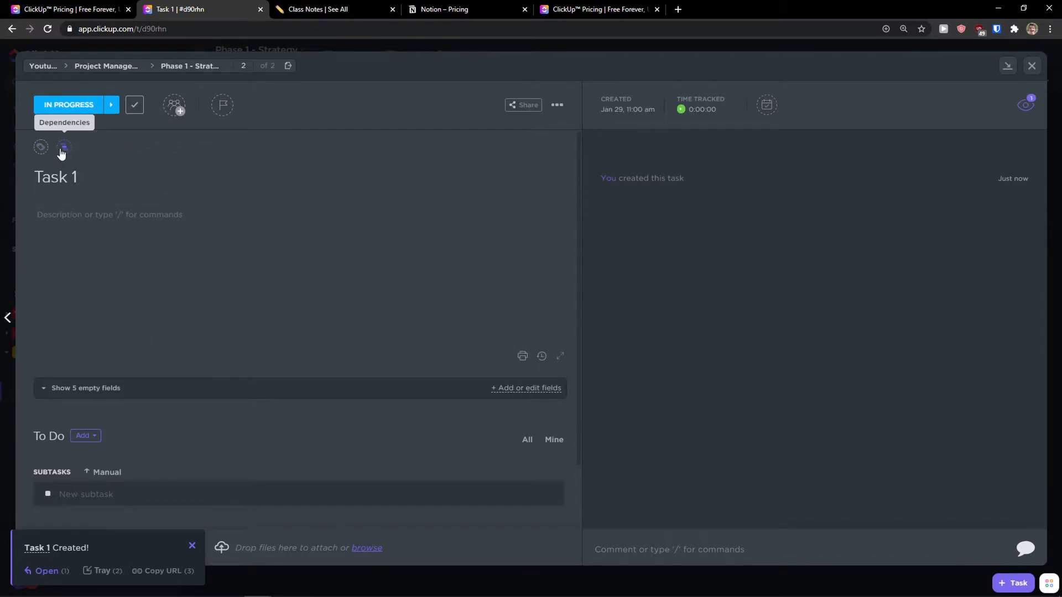
left_click(44, 319)
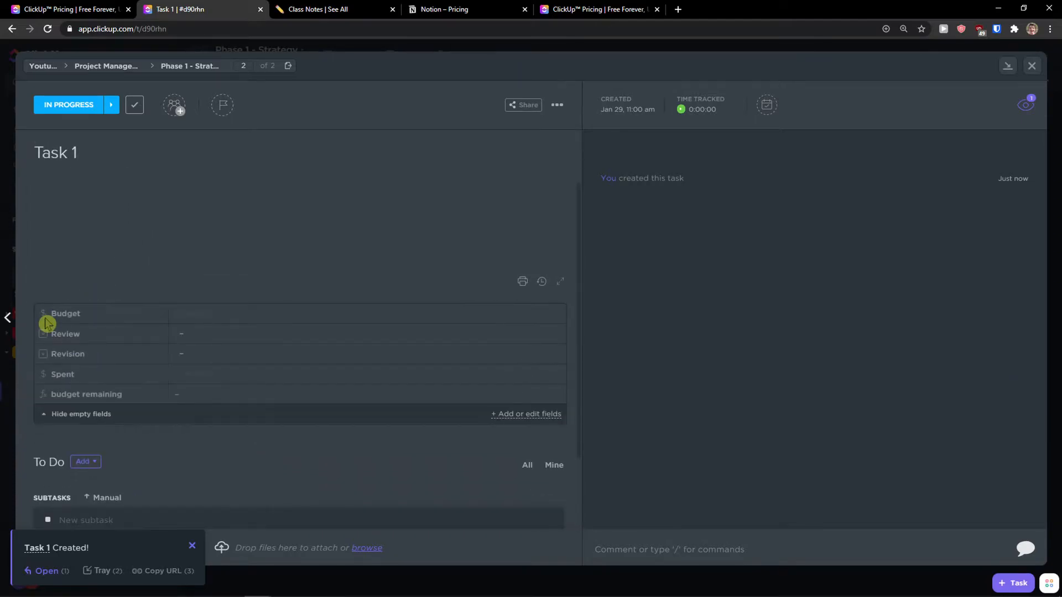
left_click(379, 10)
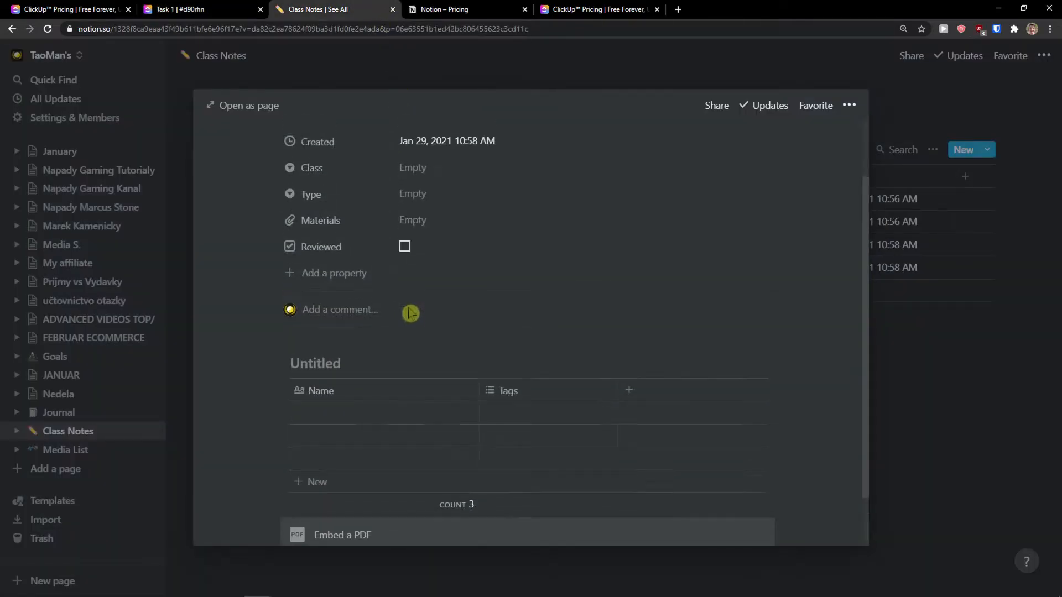
scroll(410, 313, "up", 2)
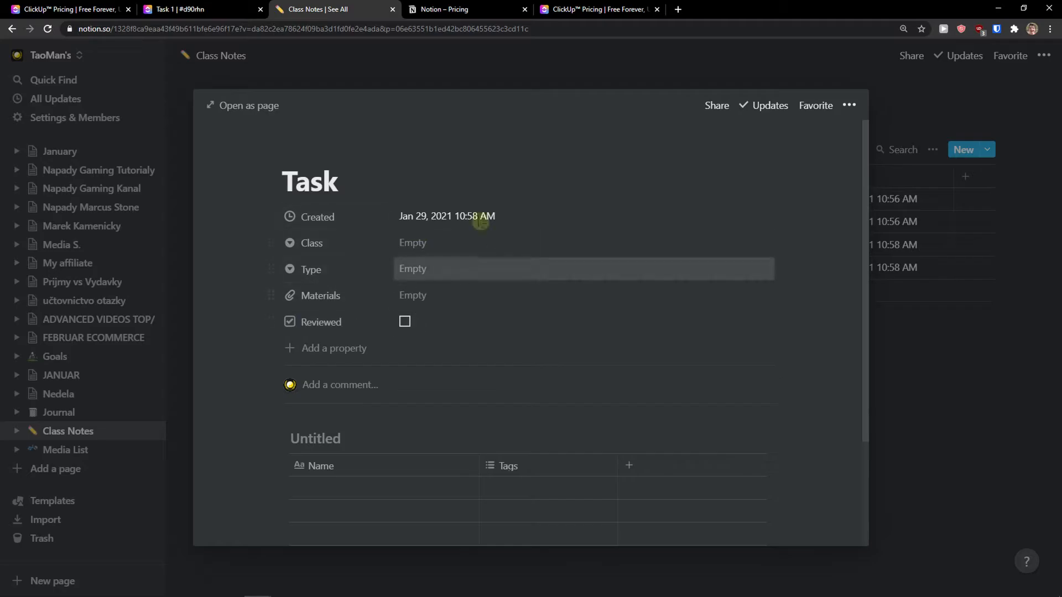
Return to Task 1 in ClickUp and add two subtasks named subtask1 and subtask 2
left_click(199, 9)
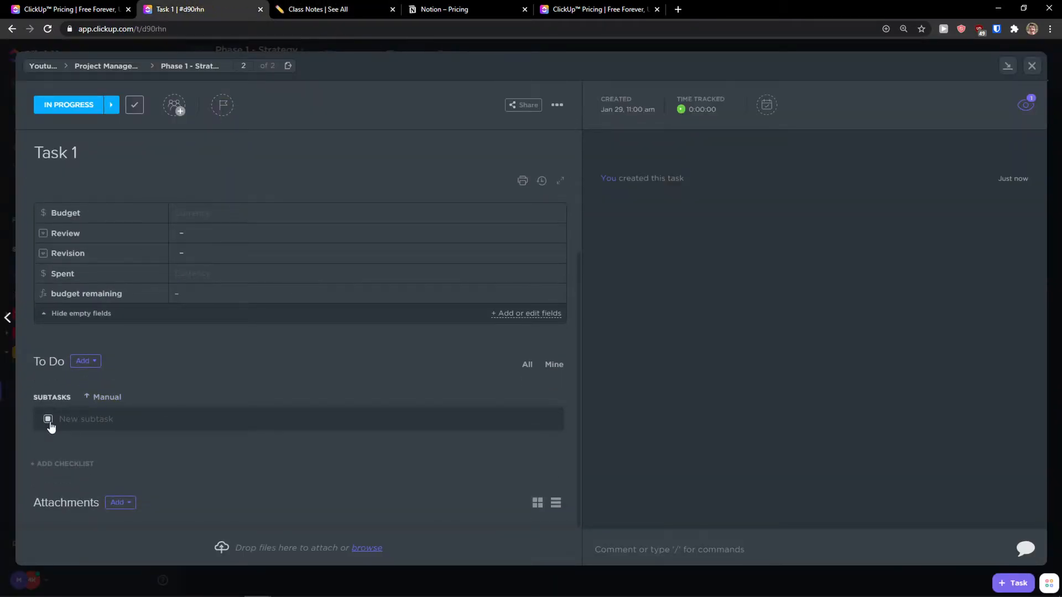
left_click(51, 424)
left_click(95, 421)
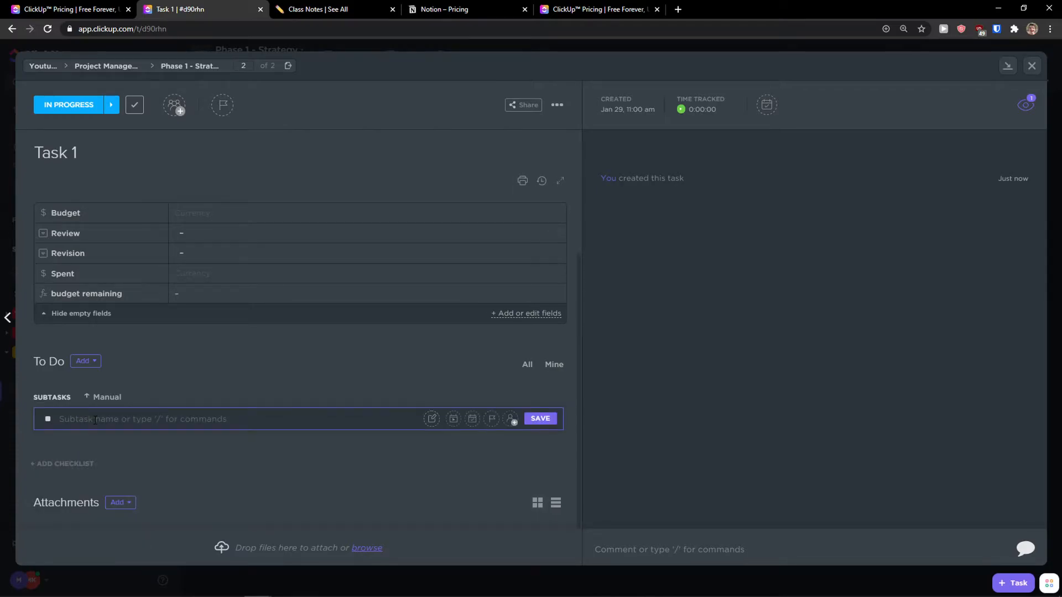
type("subtask1")
key("Return")
type("su")
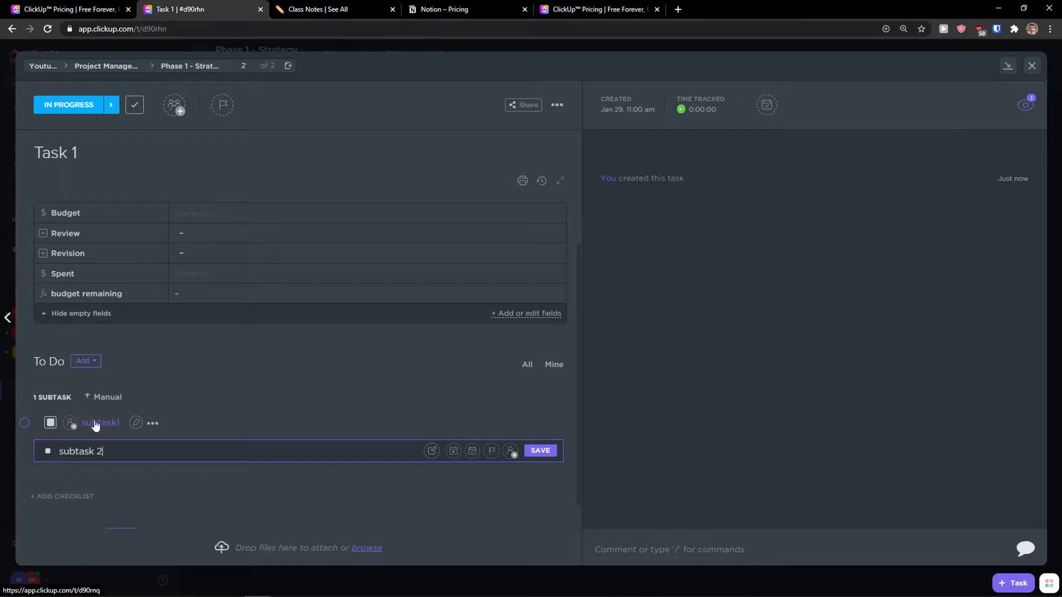
type("btask 2")
key("Return")
Switch to Notion, search the block commands below the Task entry's PDF embed for a subtask option, and clear the query
left_click(294, 11)
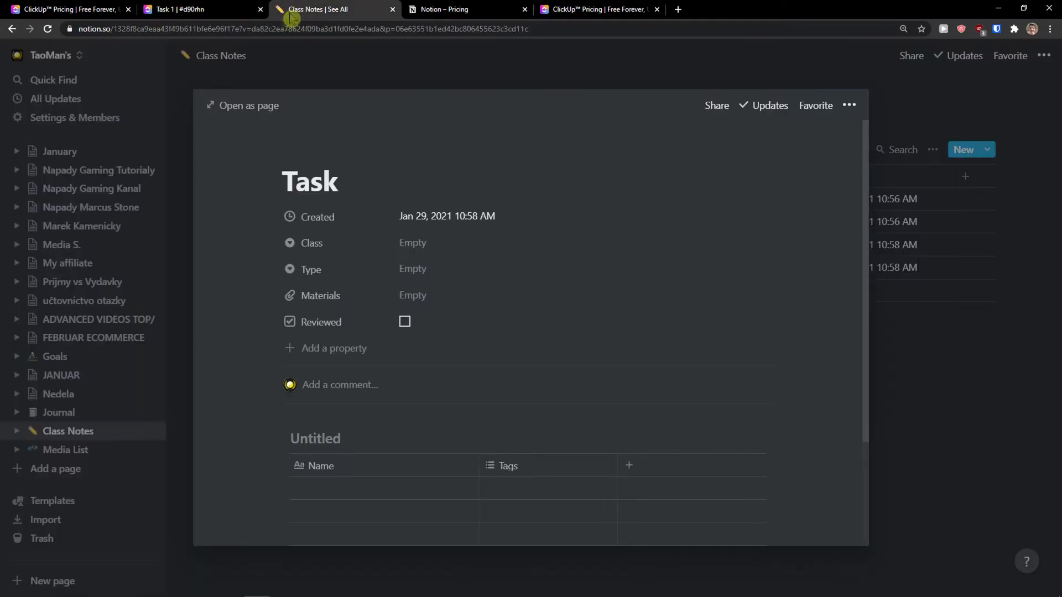
scroll(376, 329, "down", 1)
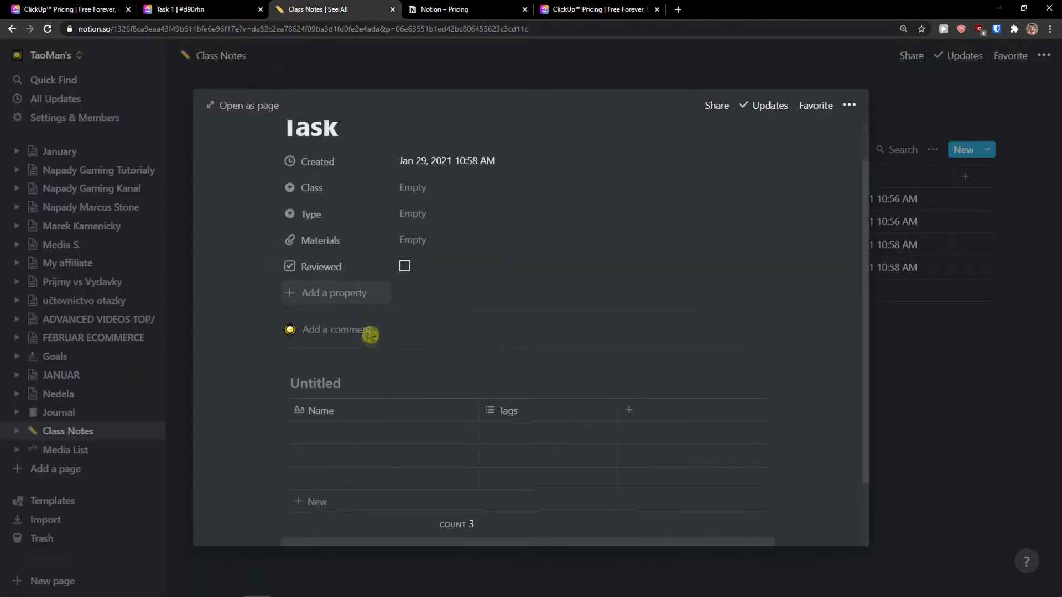
scroll(370, 347, "down", 2)
left_click(365, 509)
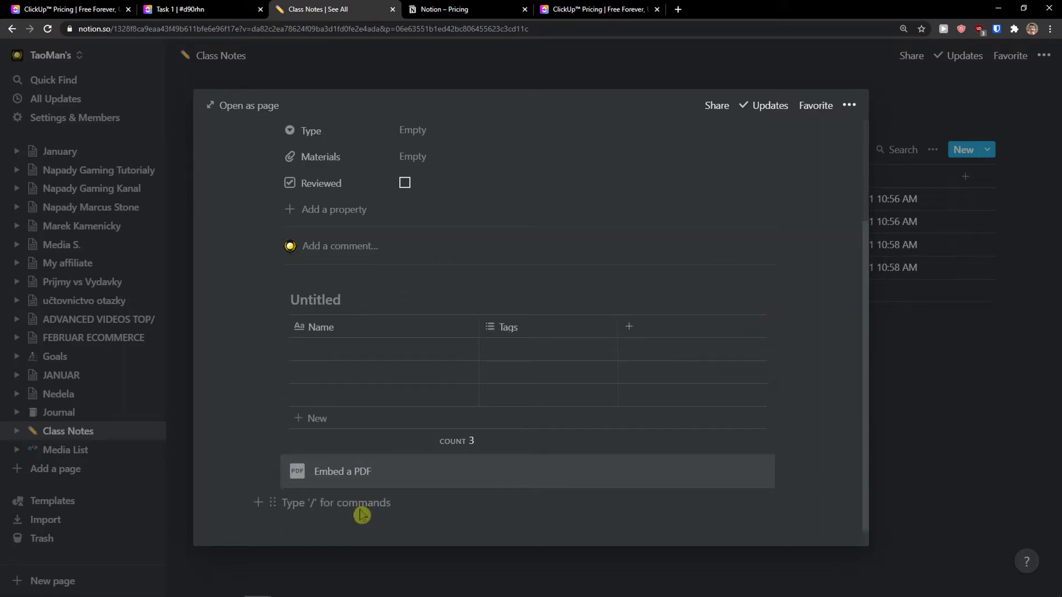
type("/subt")
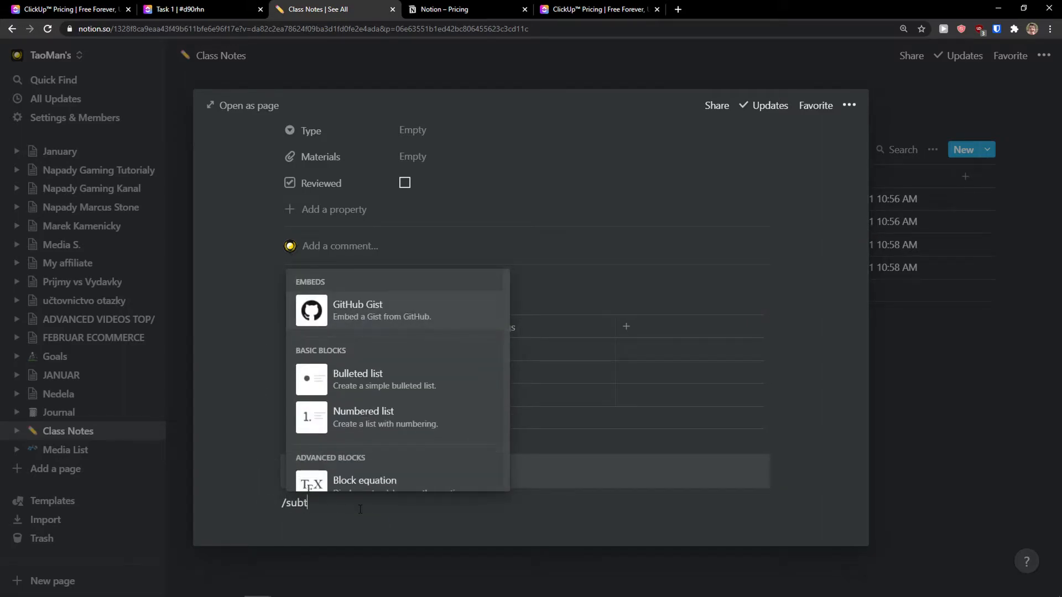
type("a")
key("BackSpace")
key("BackSpace")
key("BackSpace")
key("BackSpace")
key("BackSpace")
key("BackSpace")
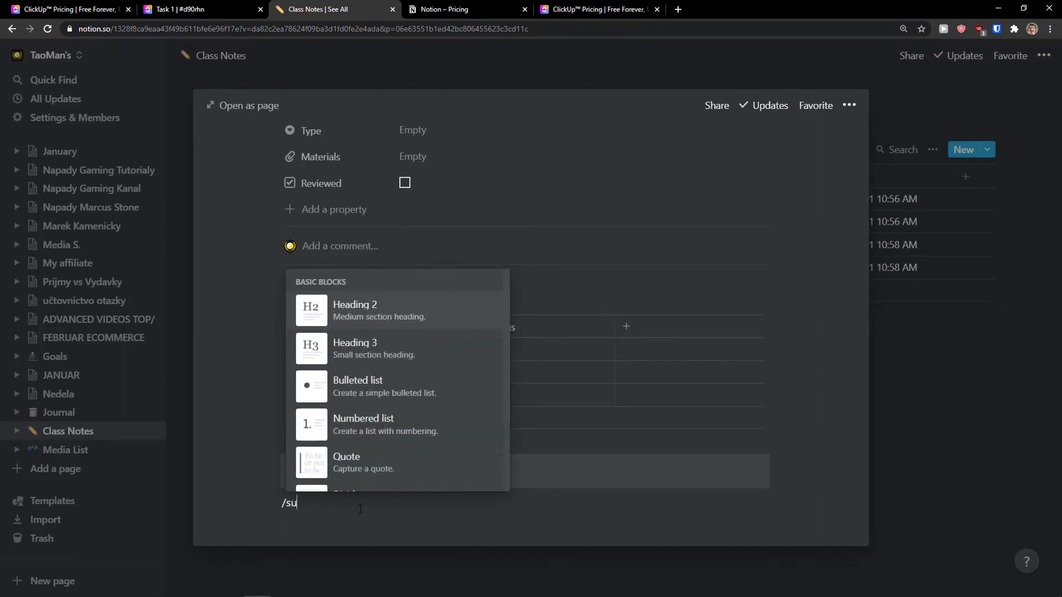
View the Task entry's page options, close them, and review the entry's content down to the PDF embed
scroll(455, 441, "up", 3)
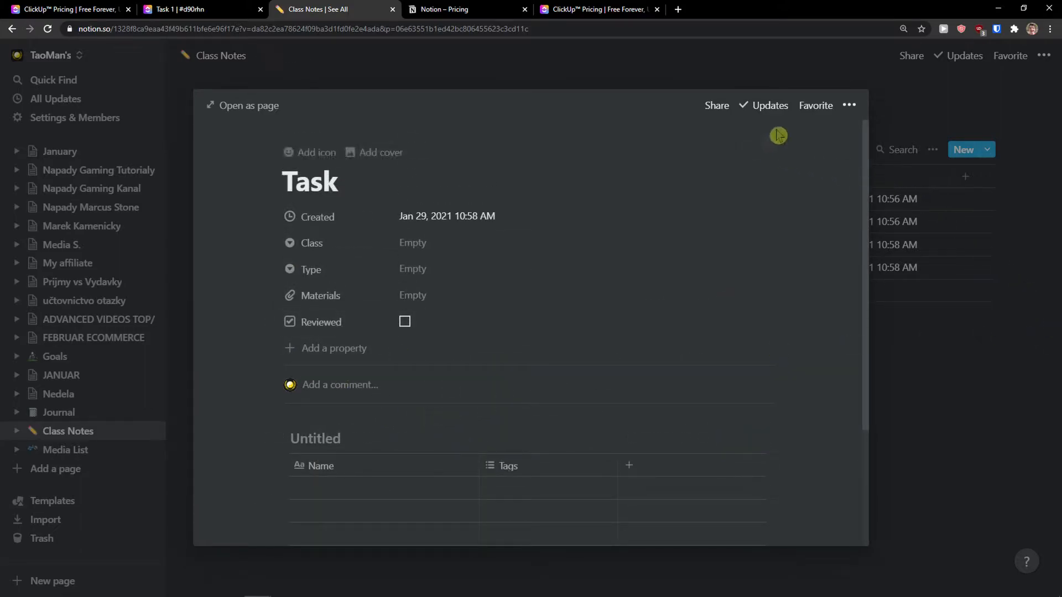
left_click(848, 107)
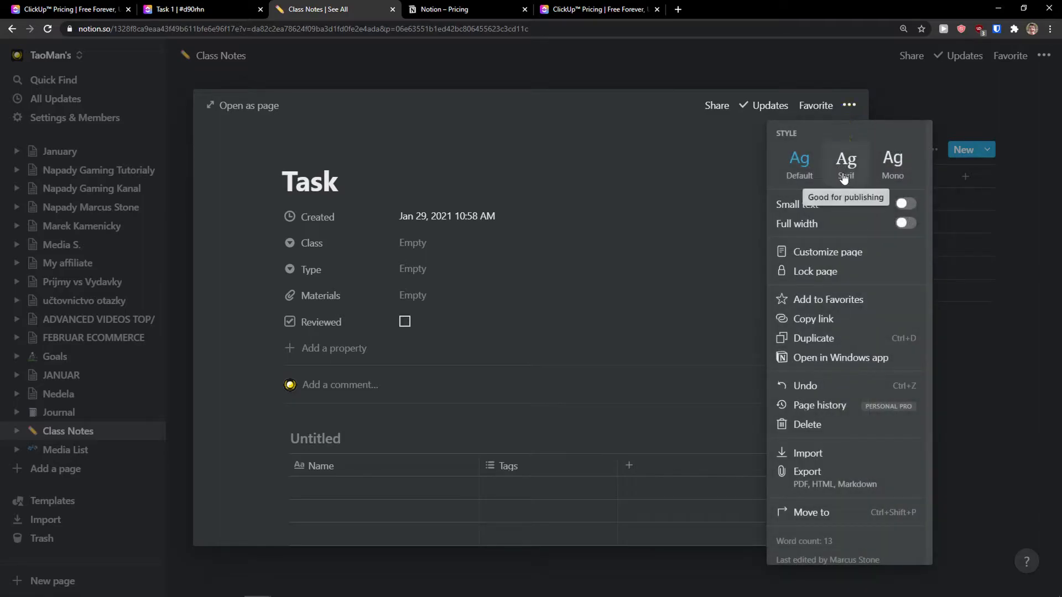
scroll(817, 418, "down", 1)
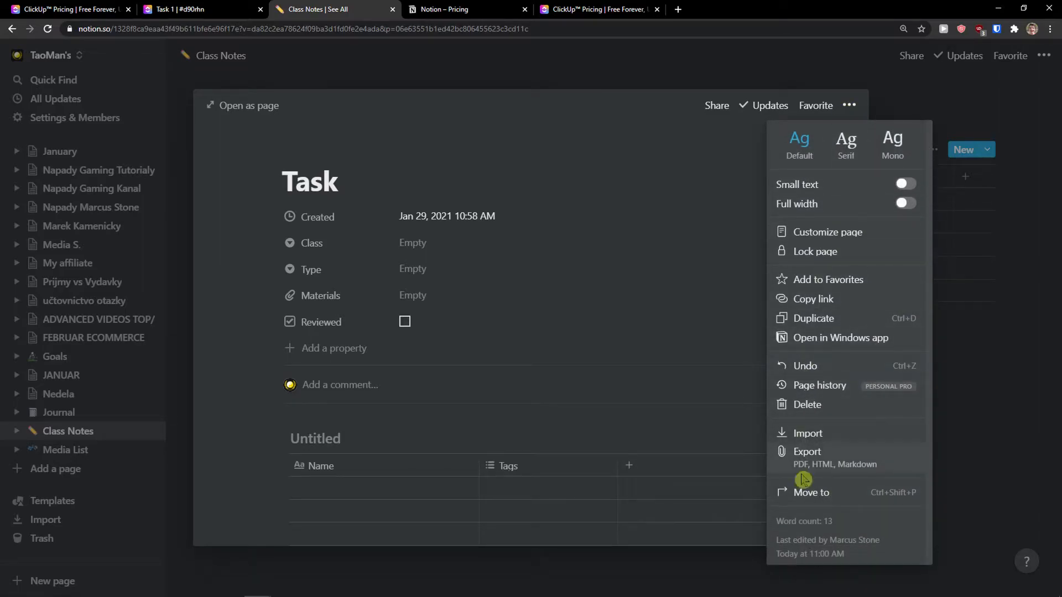
left_click(572, 296)
scroll(568, 304, "down", 4)
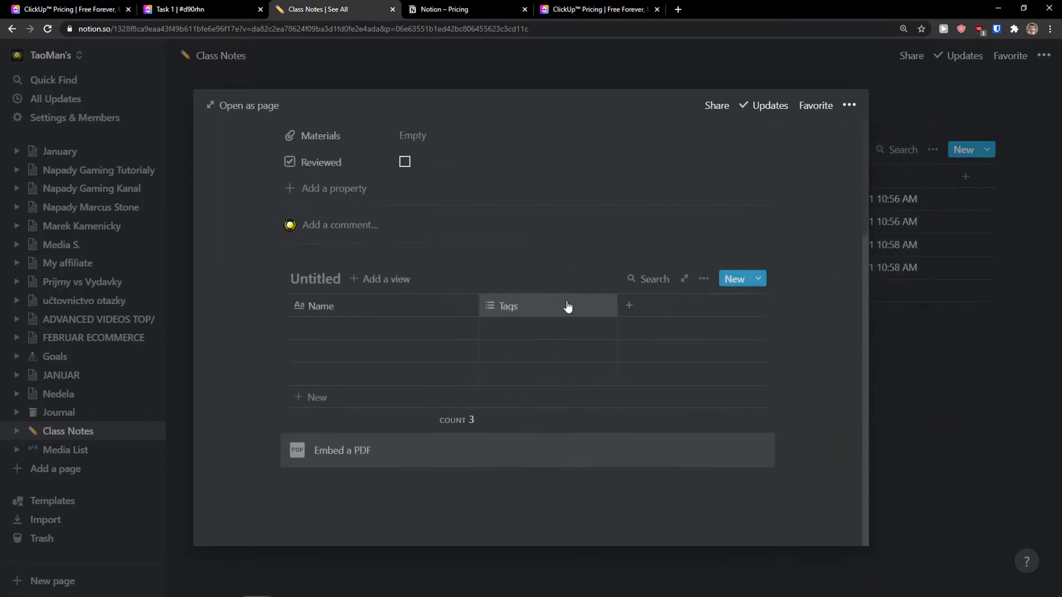
Switch to ClickUp and review Task 1's subtasks, custom fields, and time tracking option
left_click(178, 10)
scroll(306, 247, "down", 1)
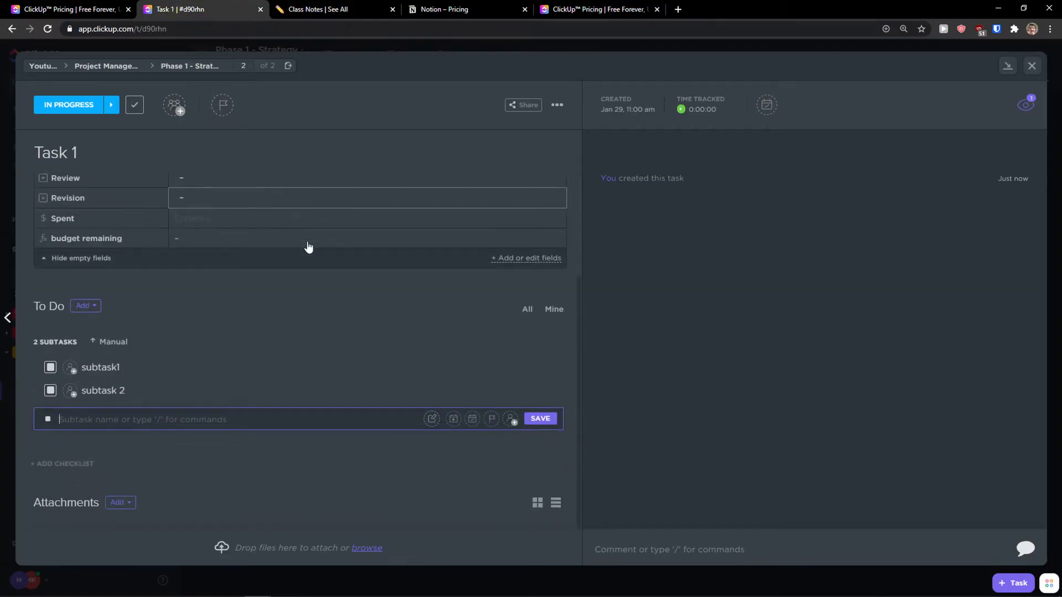
scroll(111, 505, "up", 3)
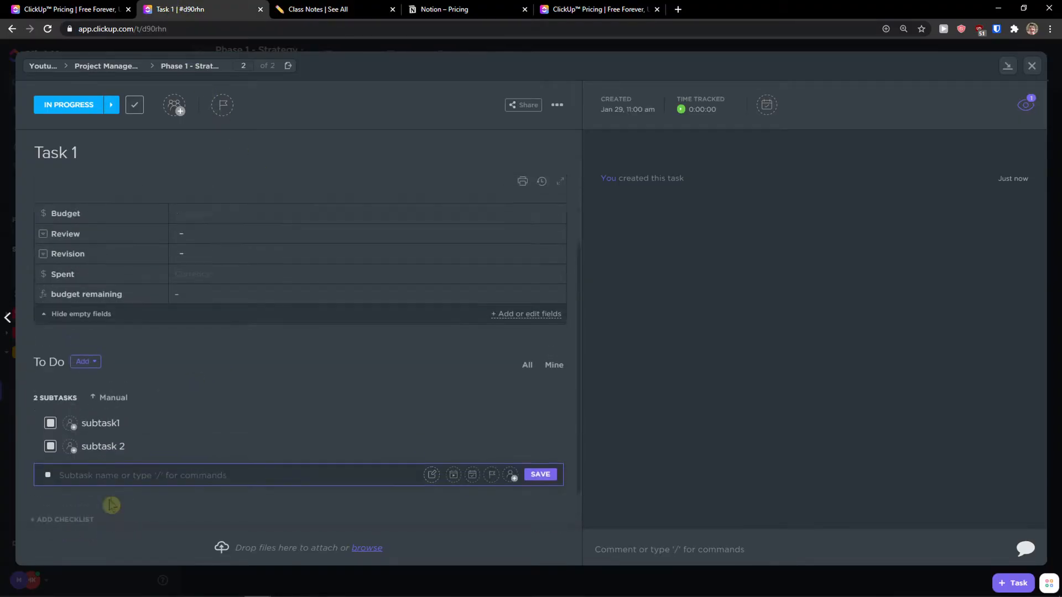
scroll(485, 215, "up", 2)
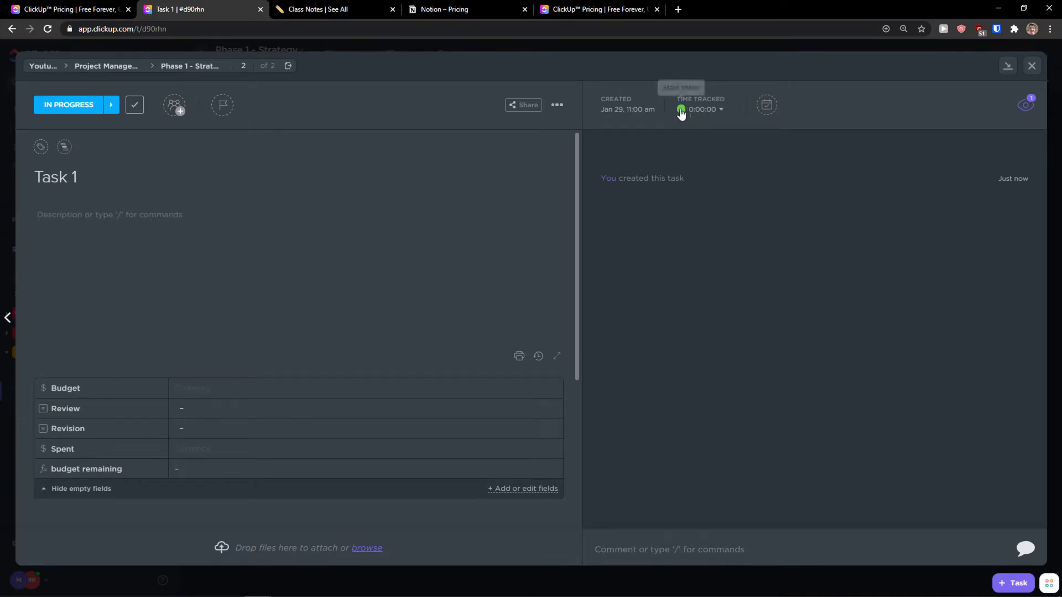
Switch to Notion, search the Task entry's block commands for a time tracking option, and clear the query
left_click(377, 9)
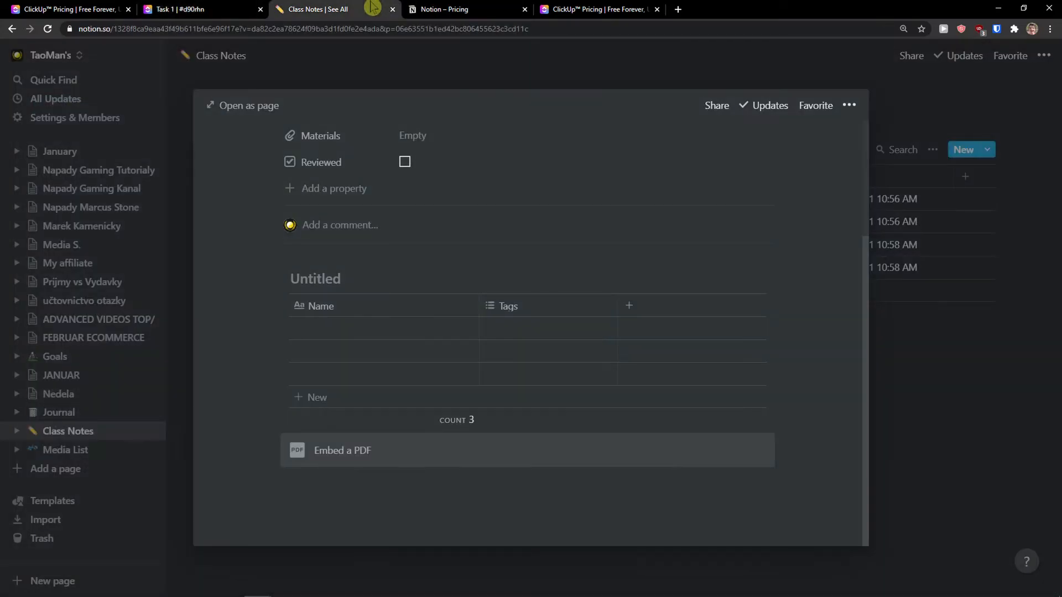
left_click(339, 500)
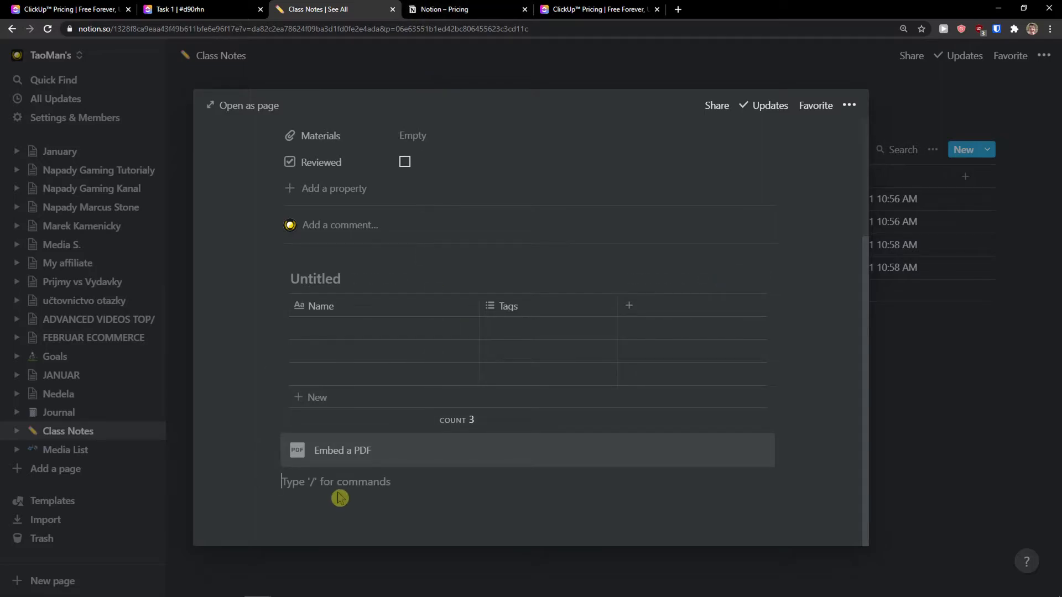
type("/time t")
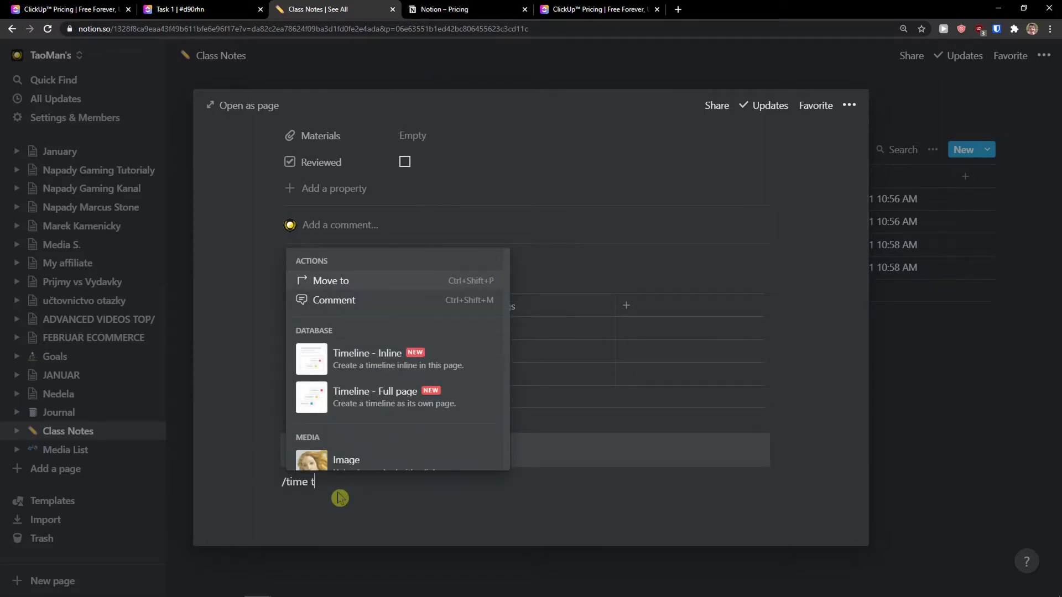
key("BackSpace")
key("BackSpace")
key("BackSpace")
key("BackSpace")
key("BackSpace")
key("BackSpace")
key("BackSpace")
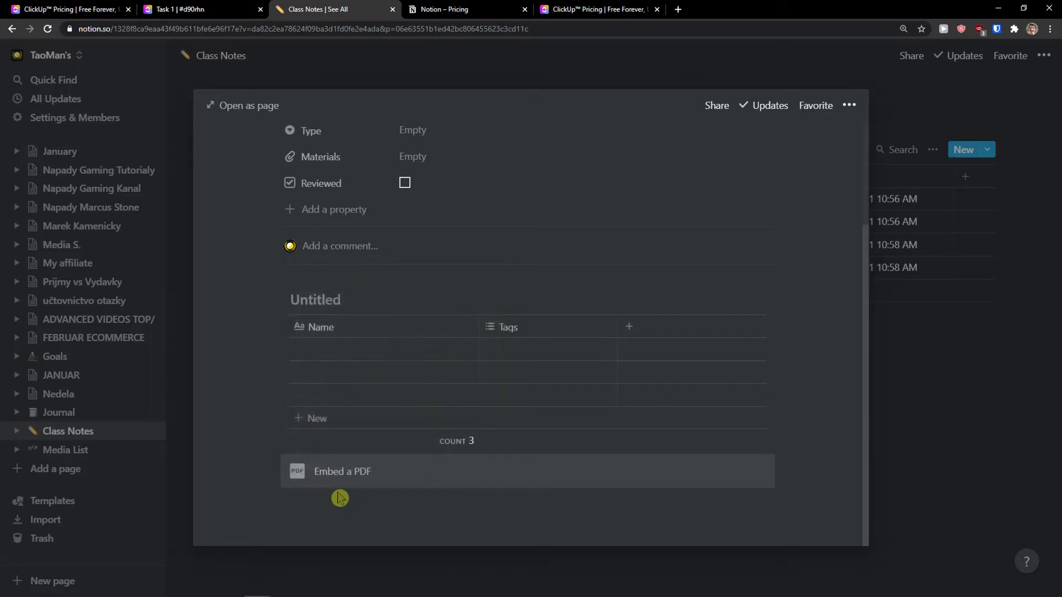
Recheck the Task entry's page options, glance at the ClickUp pricing page, and review the Task entry's properties and content in Notion
scroll(553, 387, "up", 3)
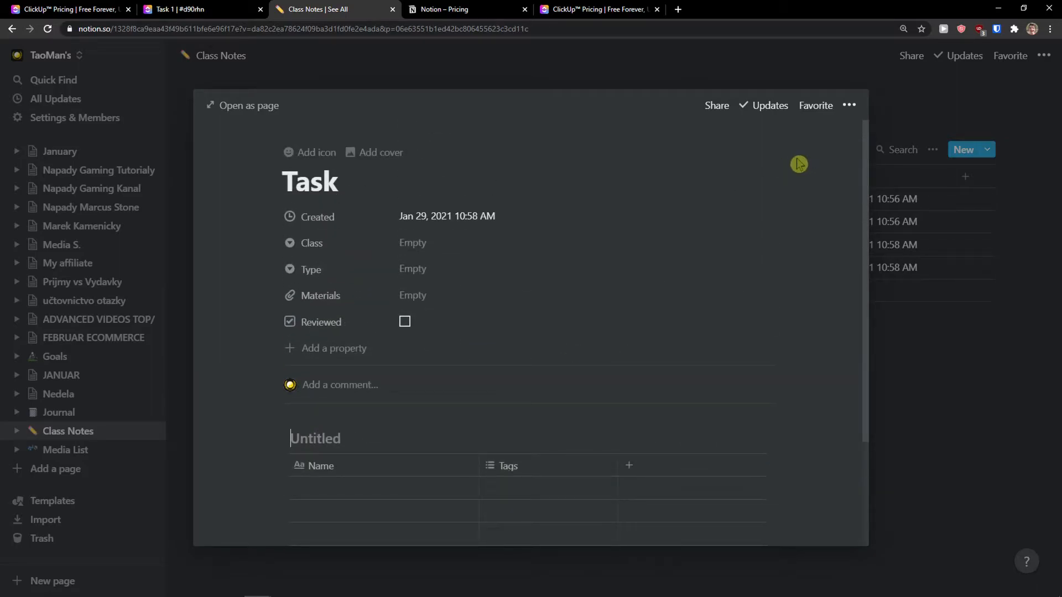
left_click(840, 117)
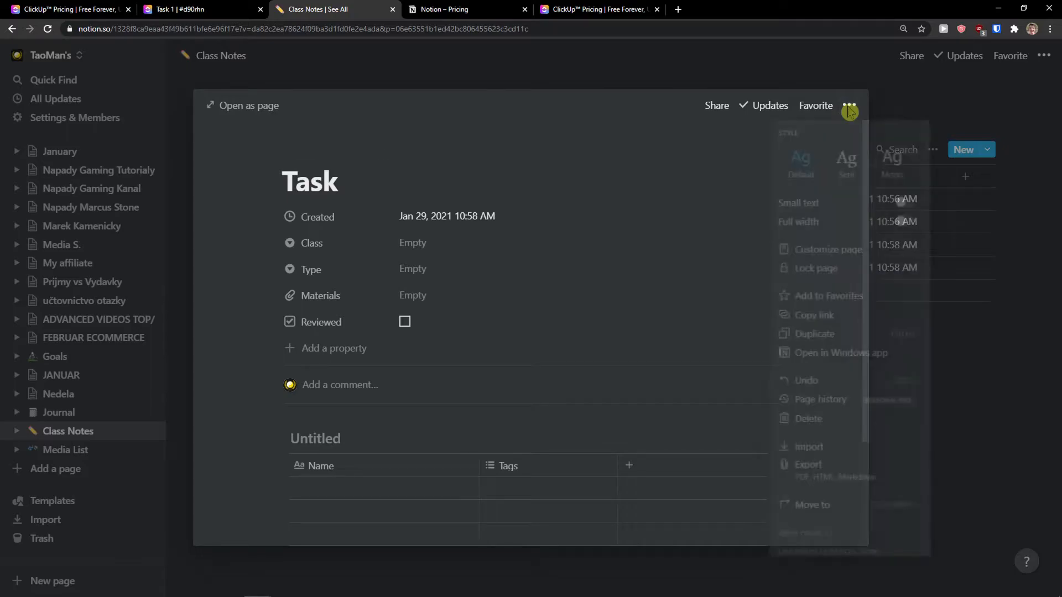
left_click(81, 7)
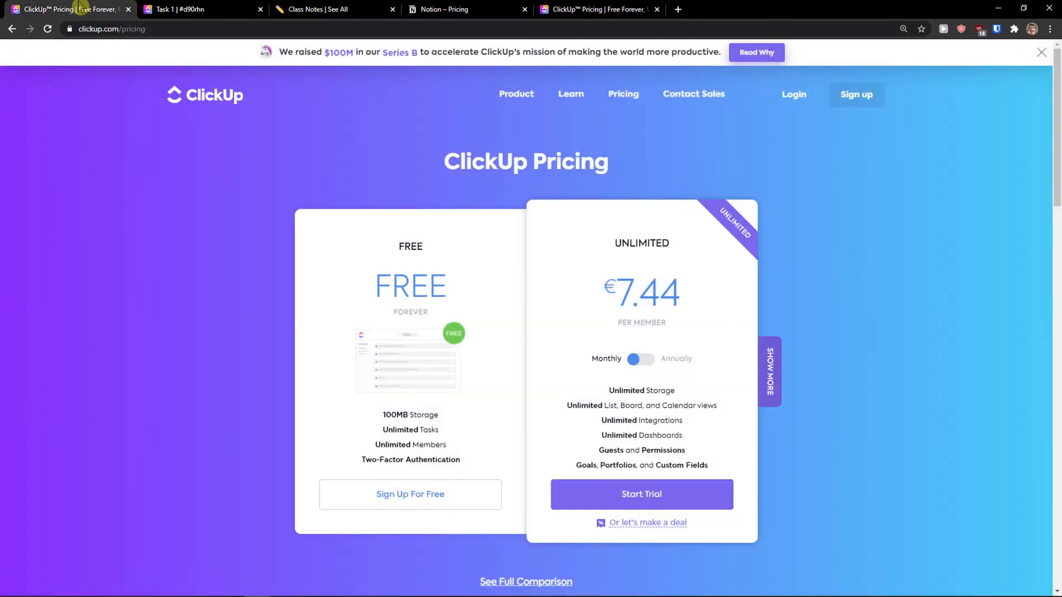
left_click(289, 9)
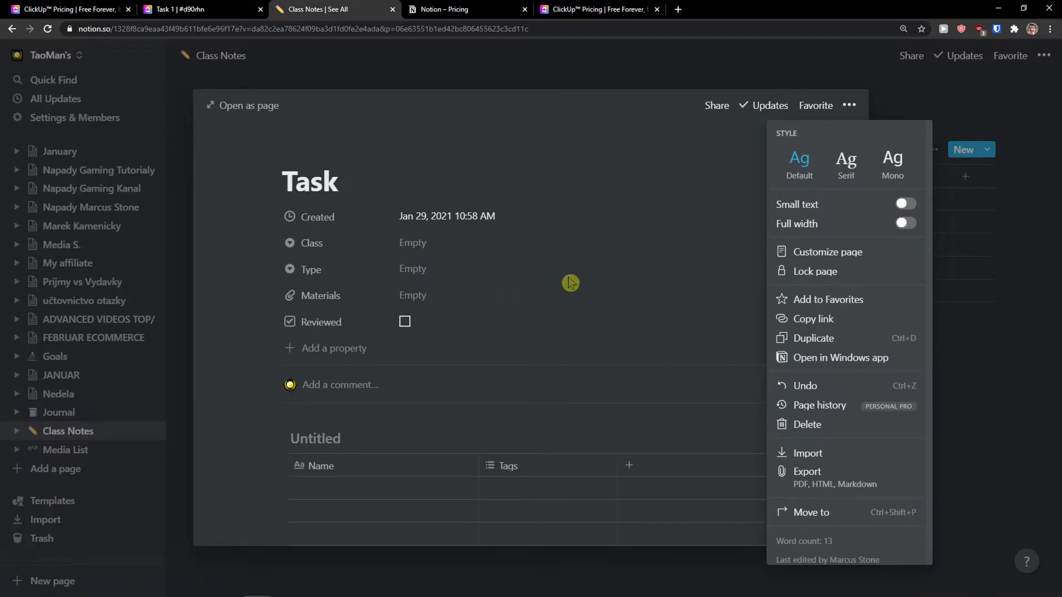
left_click(589, 287)
scroll(481, 334, "down", 3)
scroll(321, 384, "up", 2)
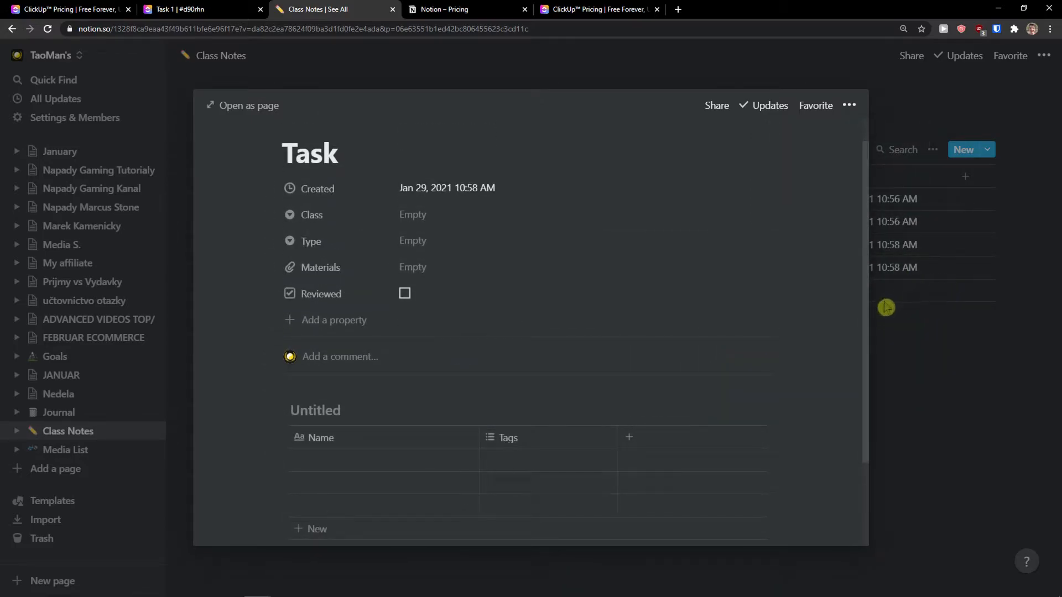
scroll(751, 344, "down", 1)
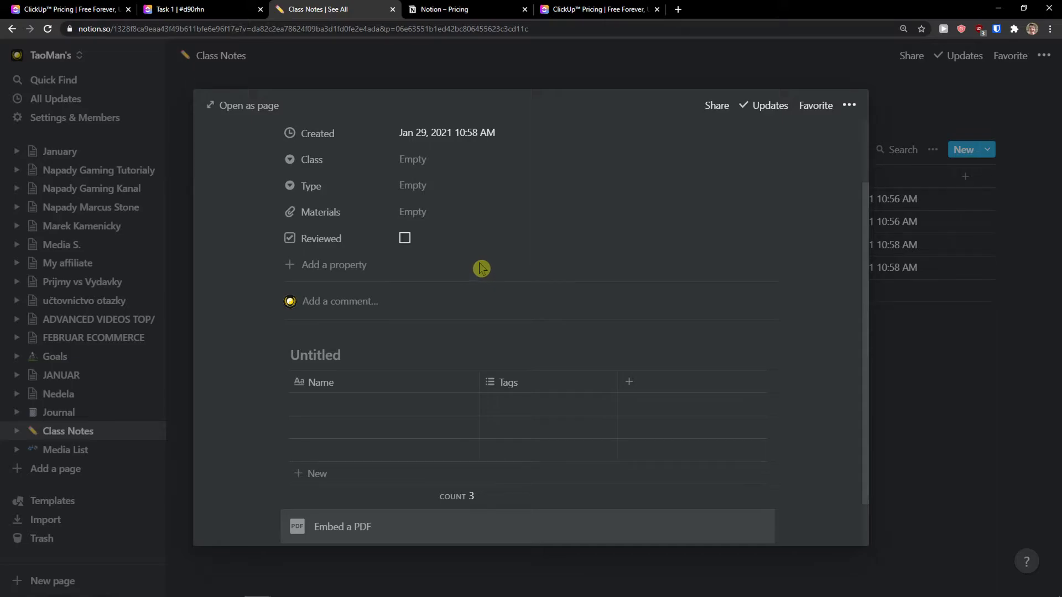
scroll(481, 269, "up", 2)
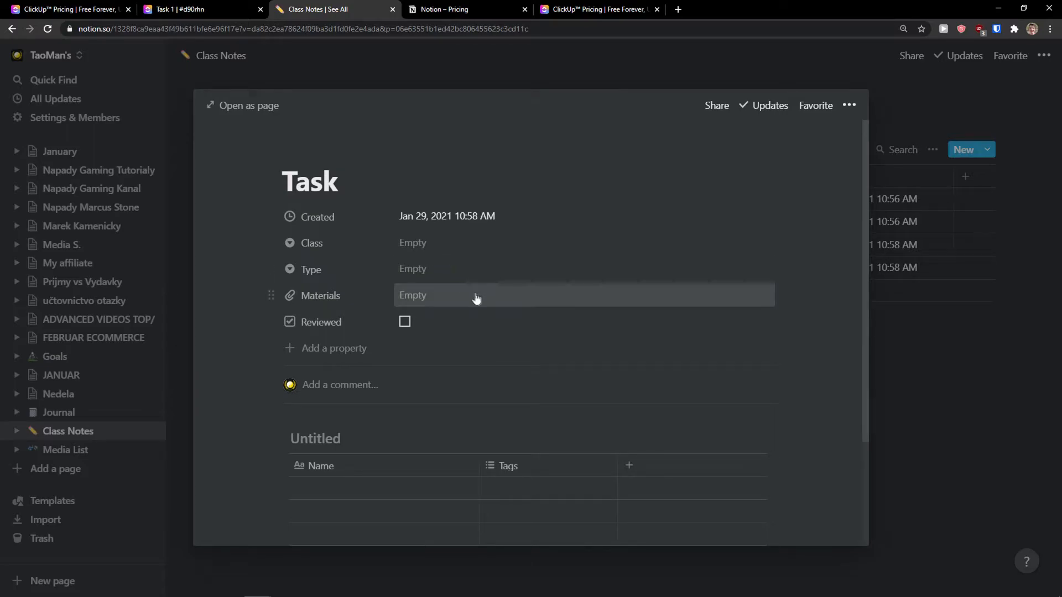
Switch to ClickUp, close Task 1, and expand its subtasks in the Phase 1 - Strategy list
left_click(243, 6)
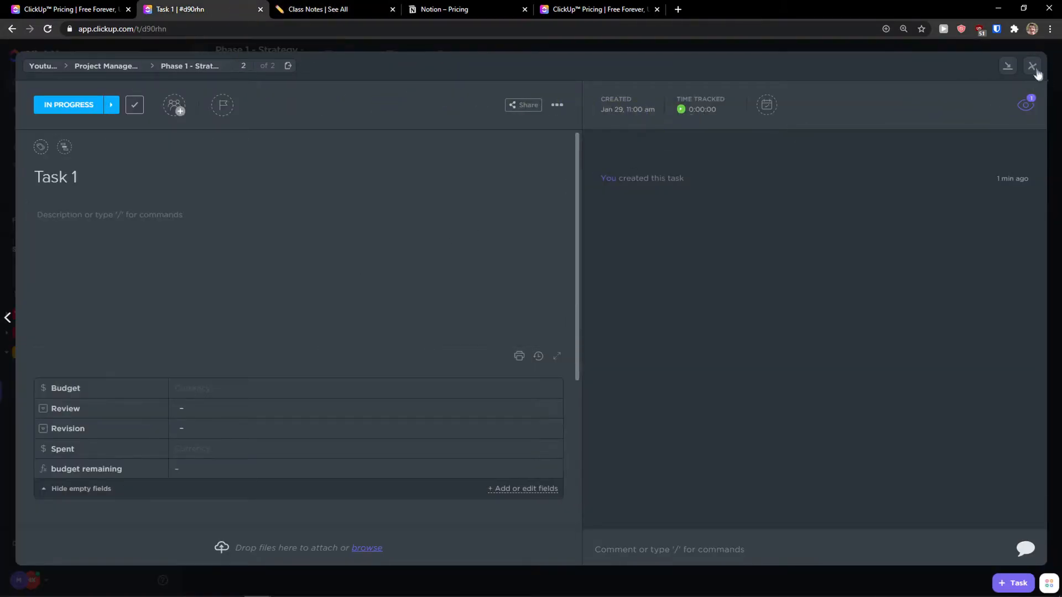
left_click(1032, 67)
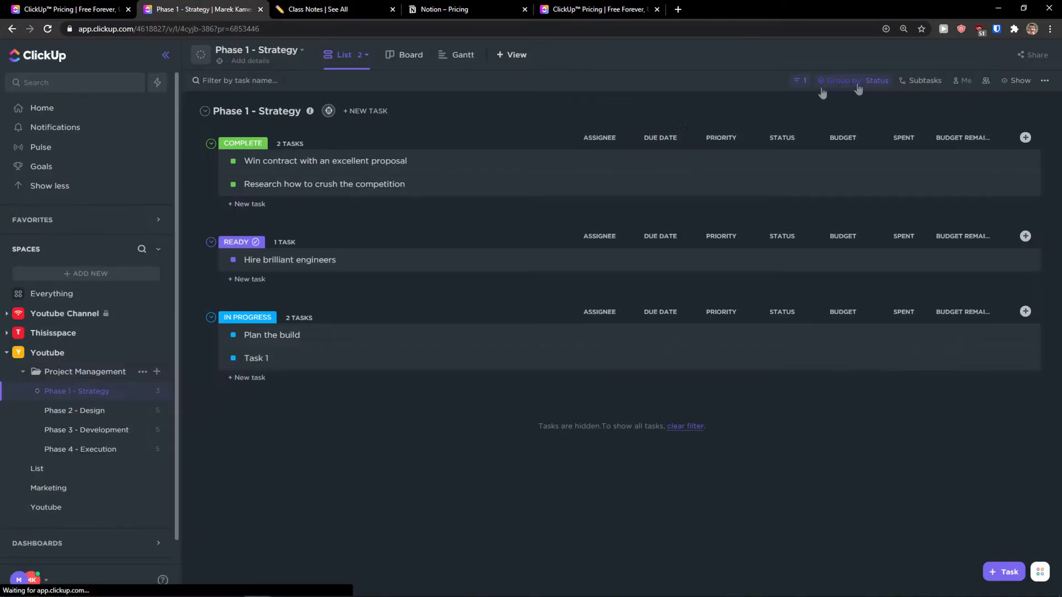
left_click(282, 358)
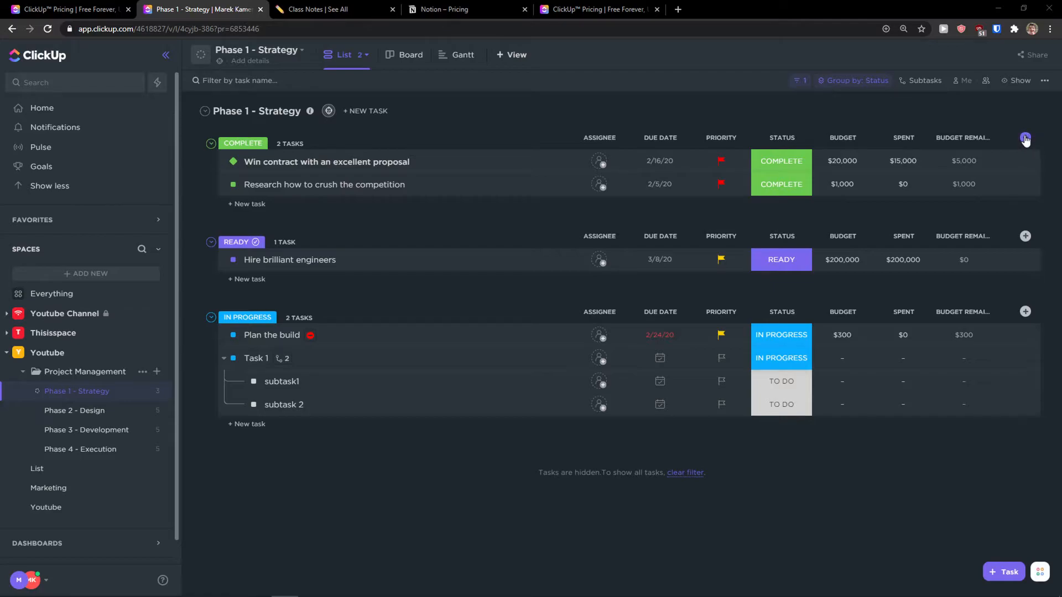
Browse the custom field types that can be added as columns to the Phase 1 - Strategy list
left_click(1024, 138)
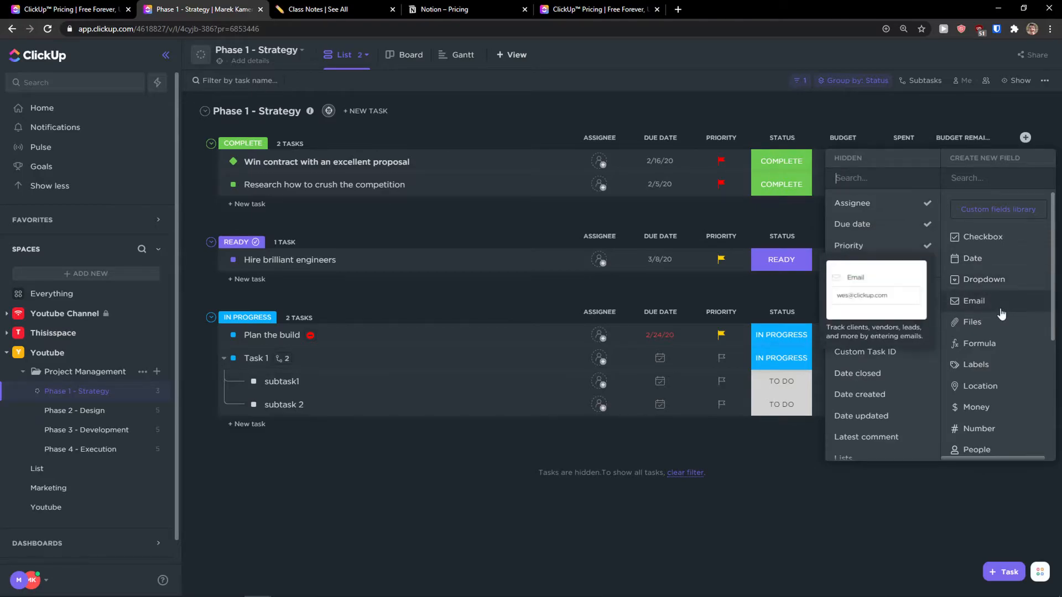
scroll(996, 332, "down", 1)
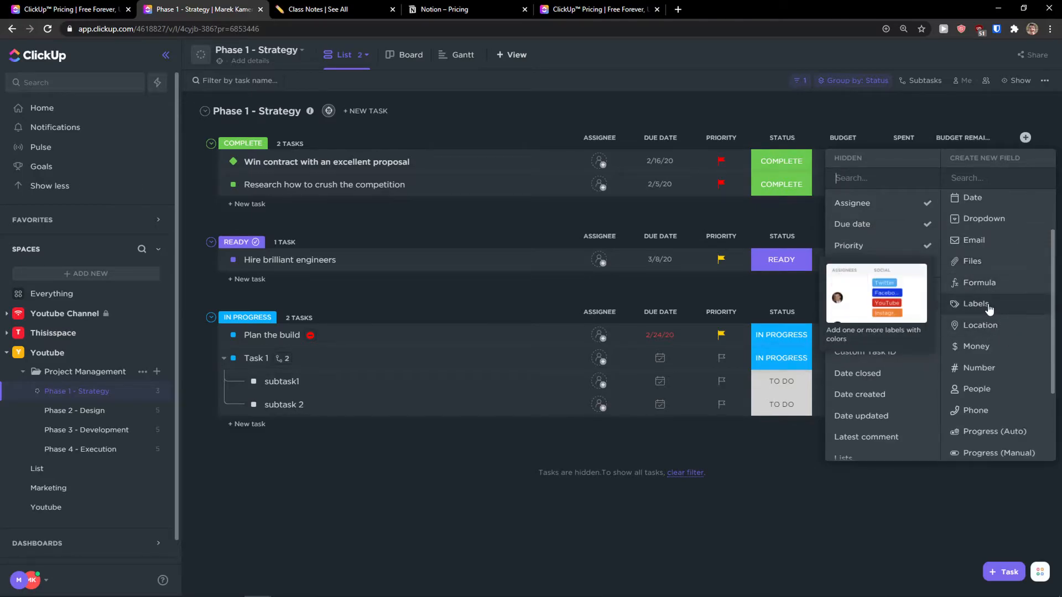
scroll(990, 345, "down", 2)
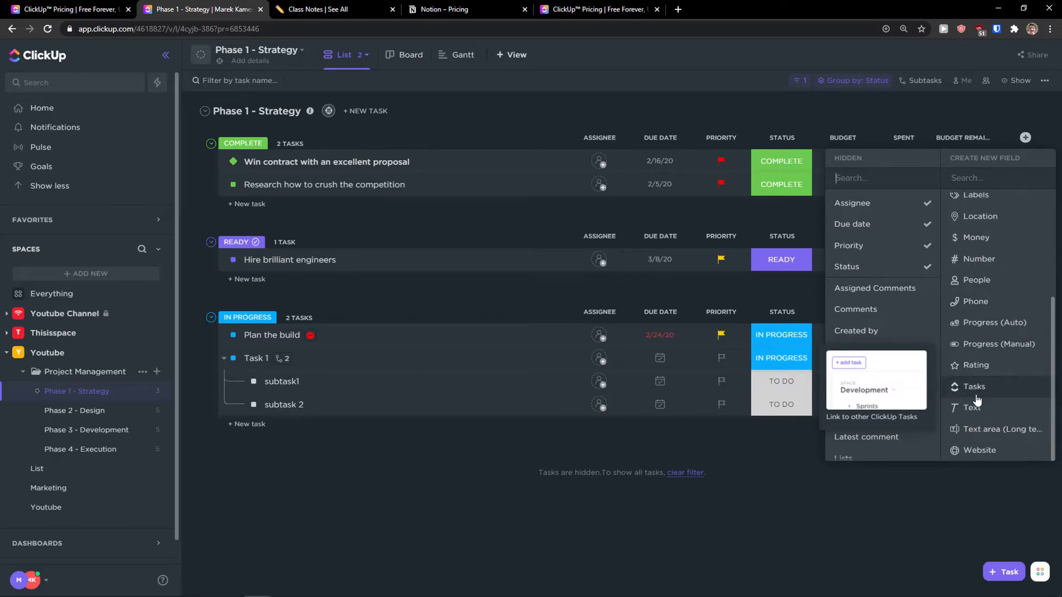
Close the Notion pricing page, switch to Class Notes in Notion, and close the Task entry to return to the table
left_click_drag(477, 7, 367, 8)
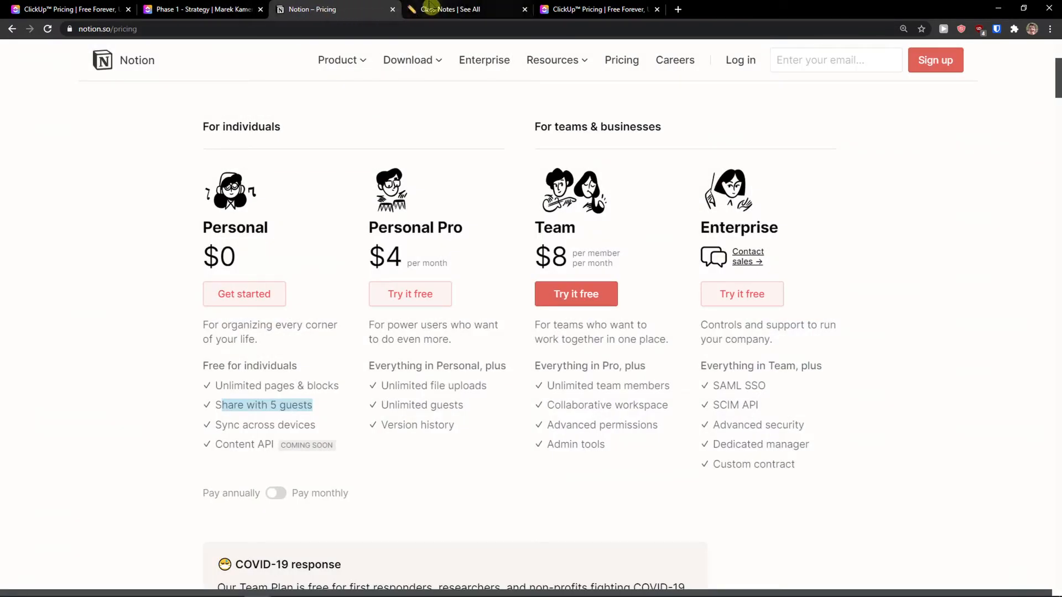
left_click(412, 8)
left_click(392, 9)
scroll(735, 375, "down", 2)
left_click(926, 347)
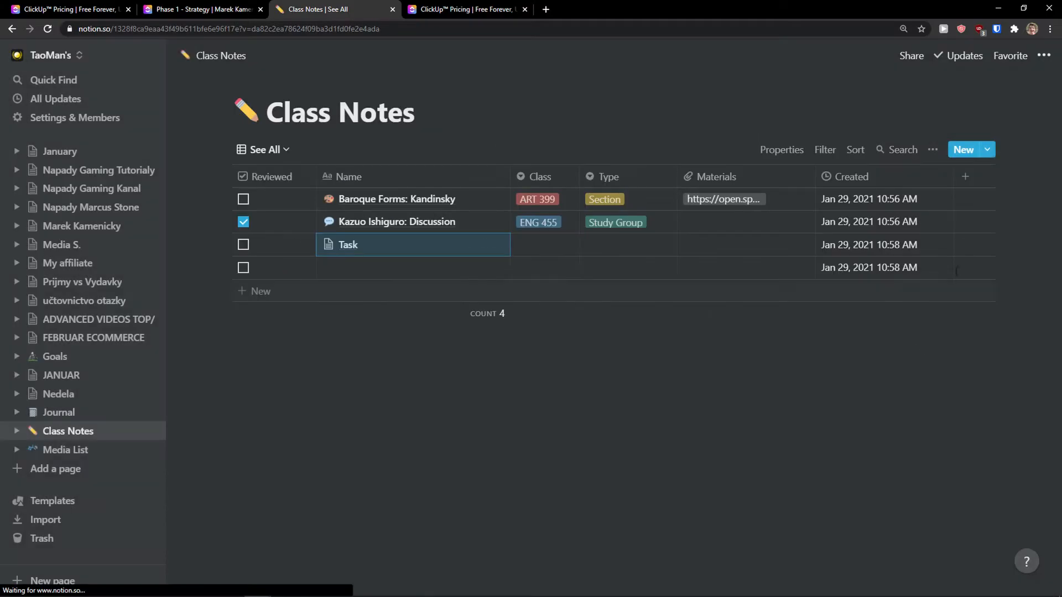
Add a new column to the Class Notes table and browse its basic and advanced property types
left_click(964, 180)
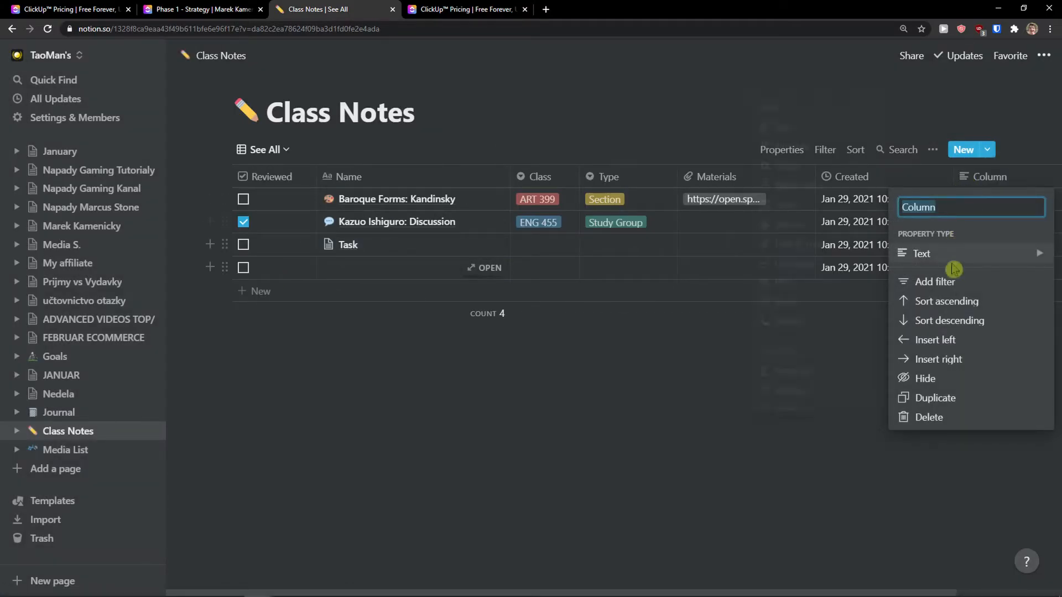
mouse_move(948, 257)
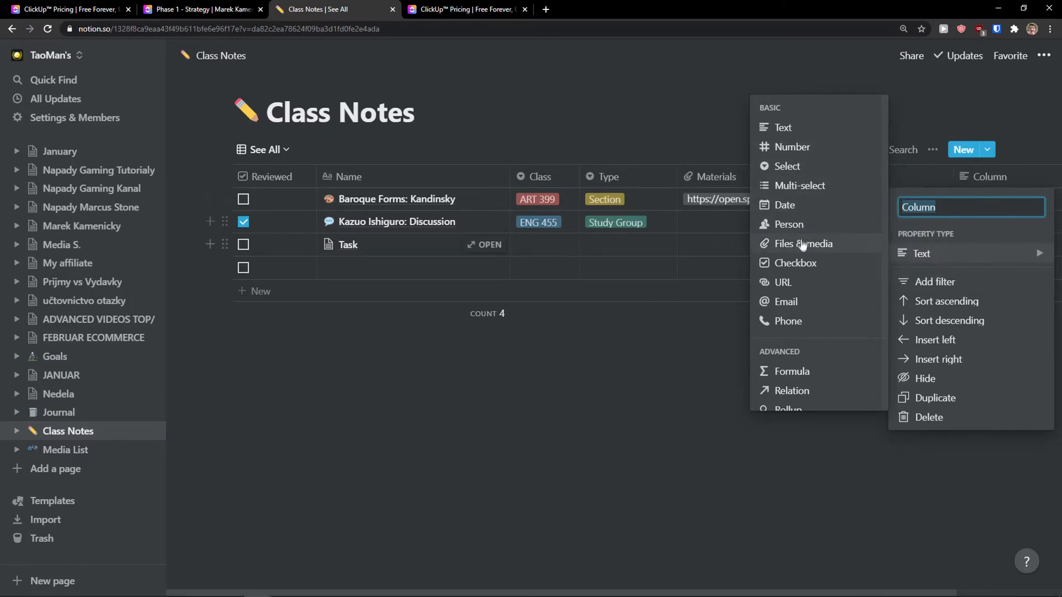
scroll(803, 296, "down", 1)
scroll(803, 297, "down", 1)
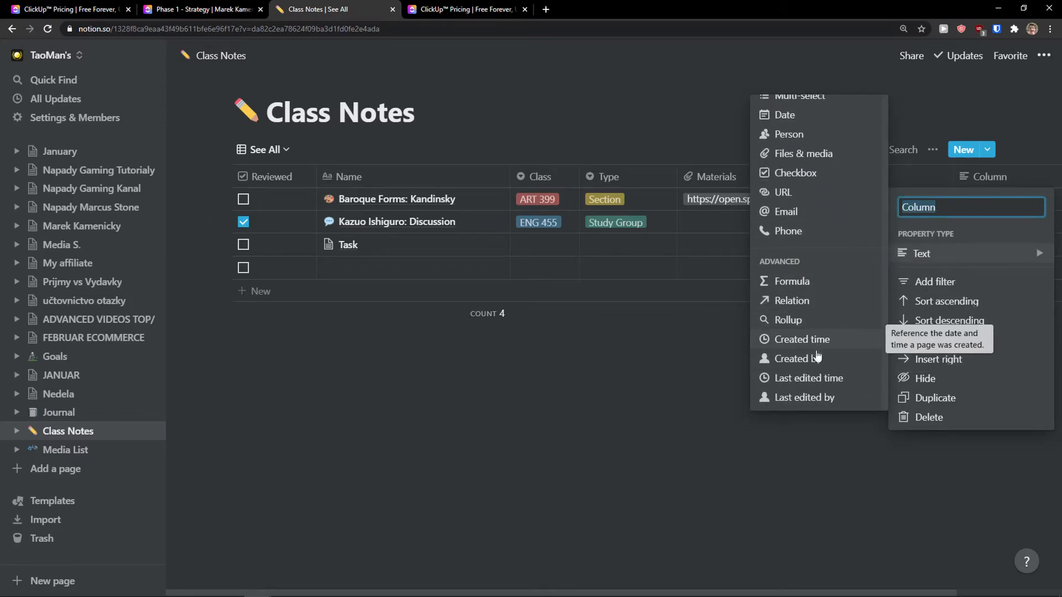
scroll(808, 378, "up", 2)
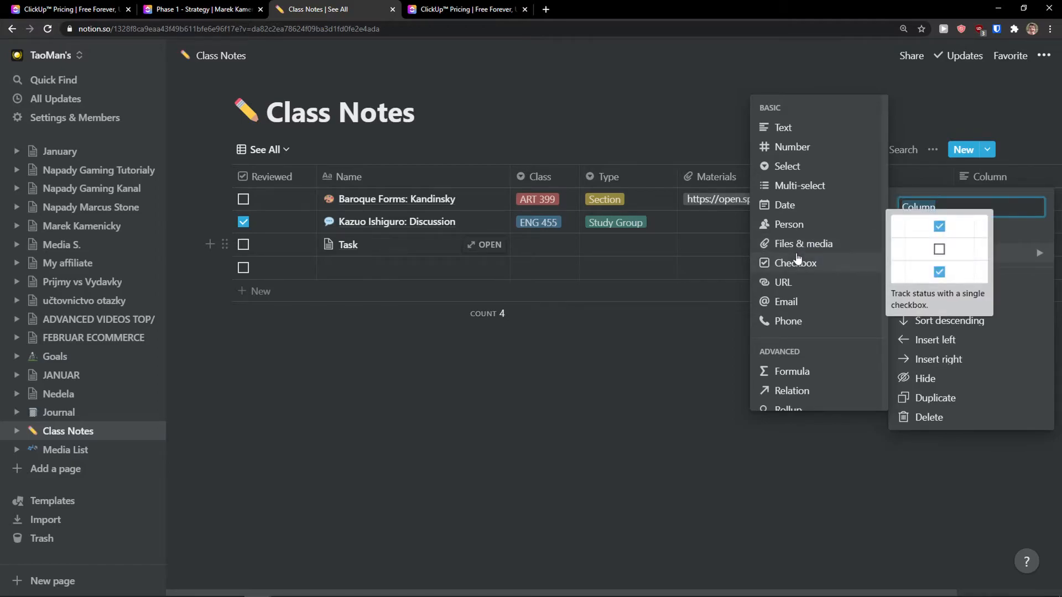
Set the new Class Notes column's property type to Formula and examine the properties and functions in its formula editor
scroll(803, 314, "down", 1)
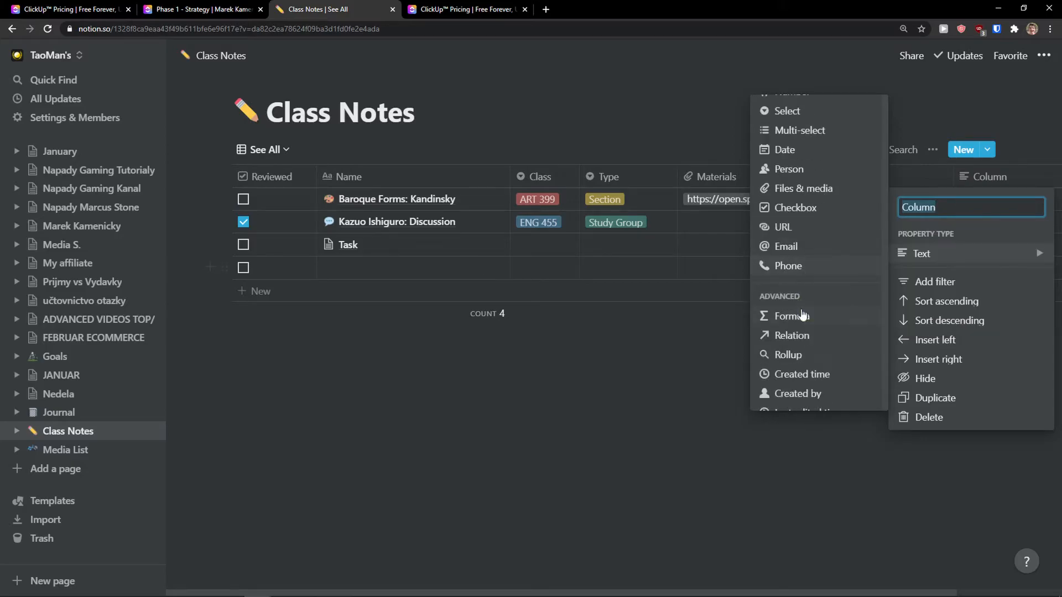
left_click(803, 314)
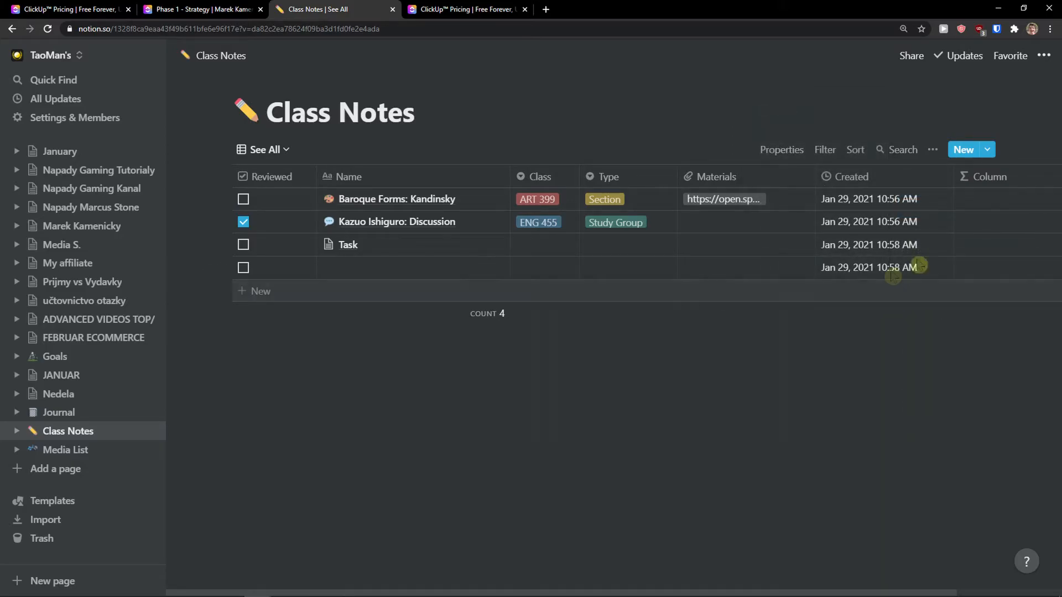
left_click(1029, 200)
scroll(726, 286, "down", 5)
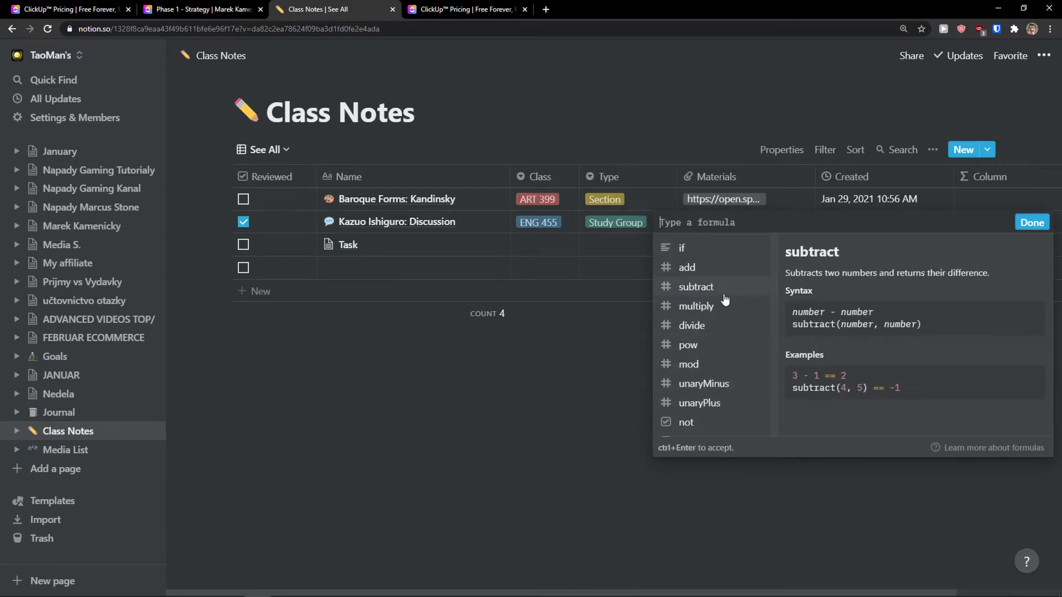
scroll(713, 339, "up", 2)
scroll(664, 268, "up", 3)
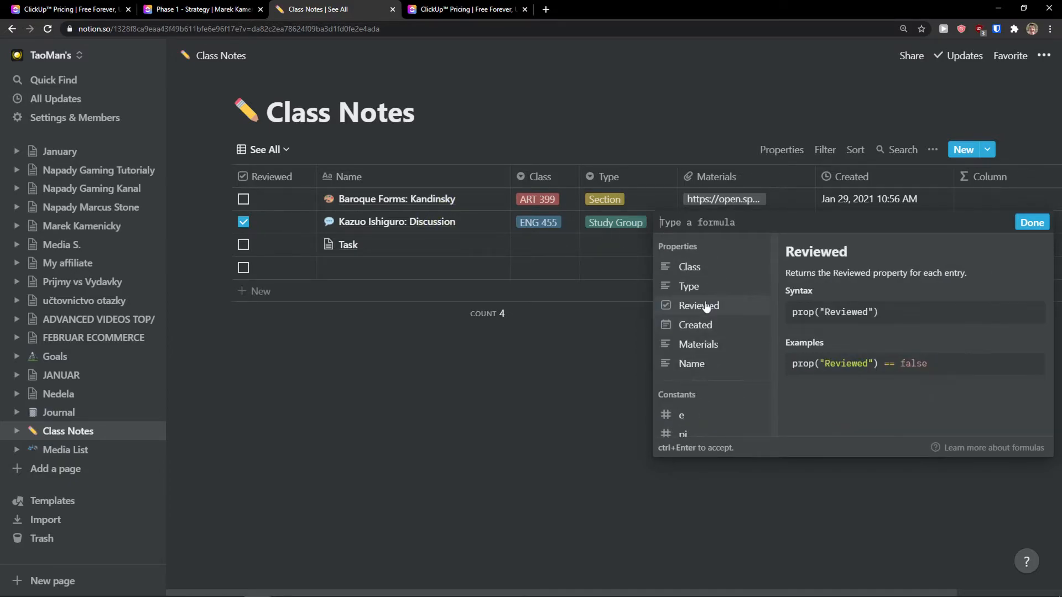
Try to build a formula in the new column from the Class and Reviewed properties, and close the formula editor
left_click(702, 269)
scroll(712, 359, "down", 5)
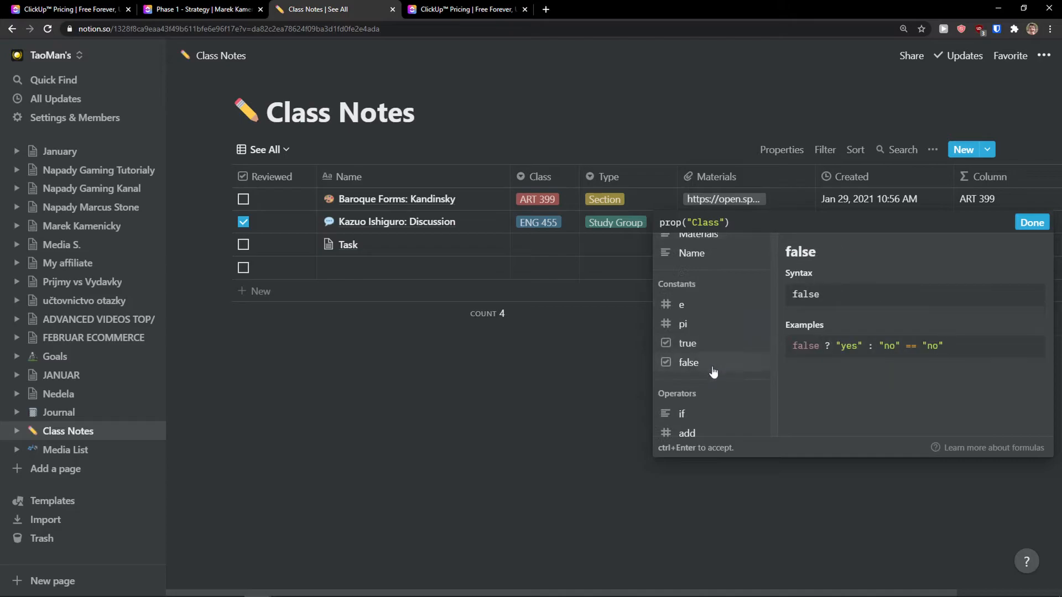
left_click(713, 272)
scroll(708, 298, "up", 5)
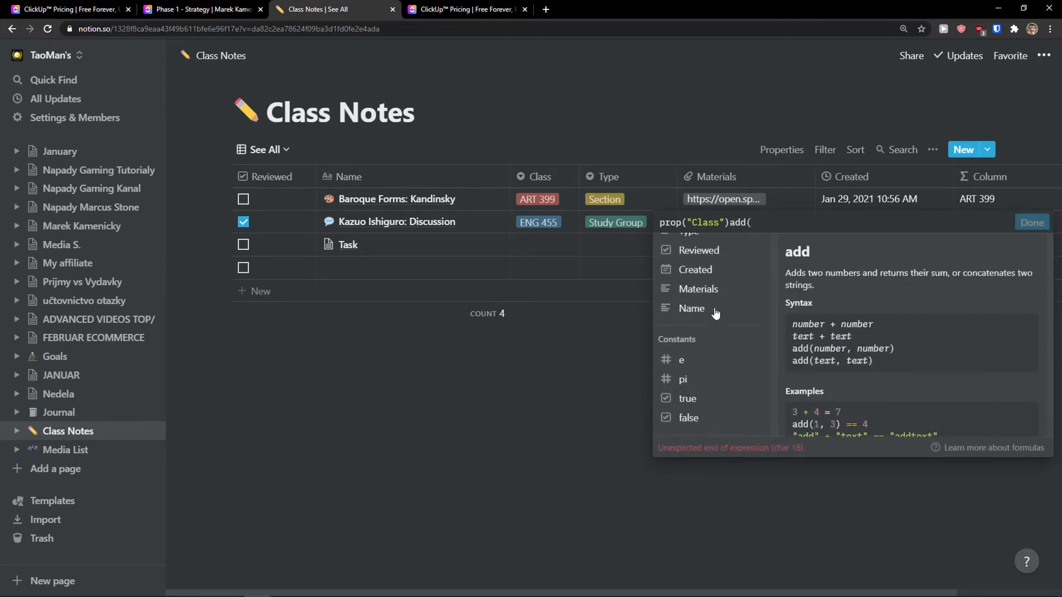
left_click(700, 306)
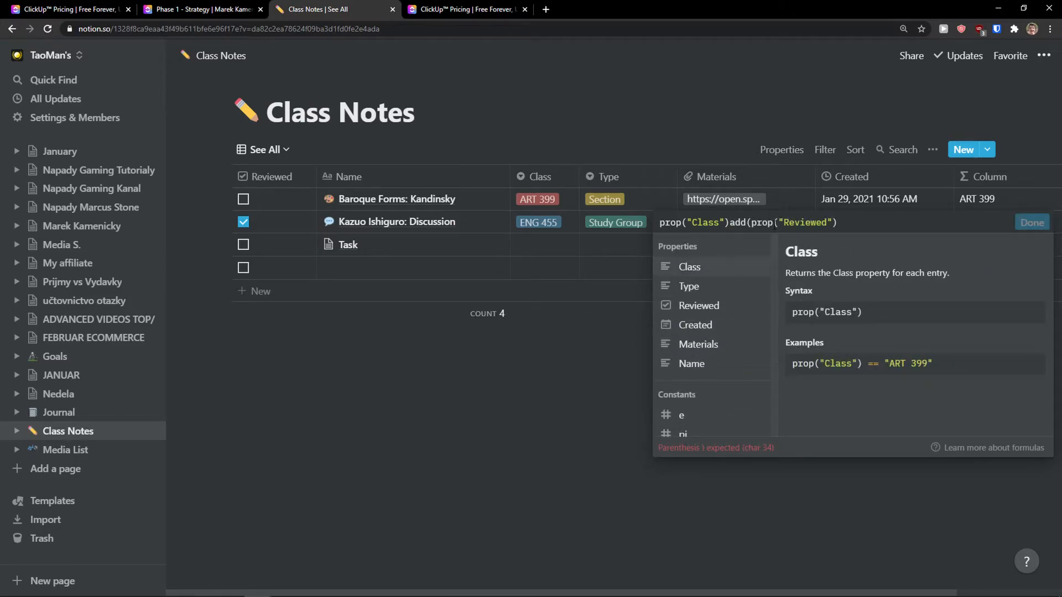
double_click(737, 223)
type("+")
left_click(522, 426)
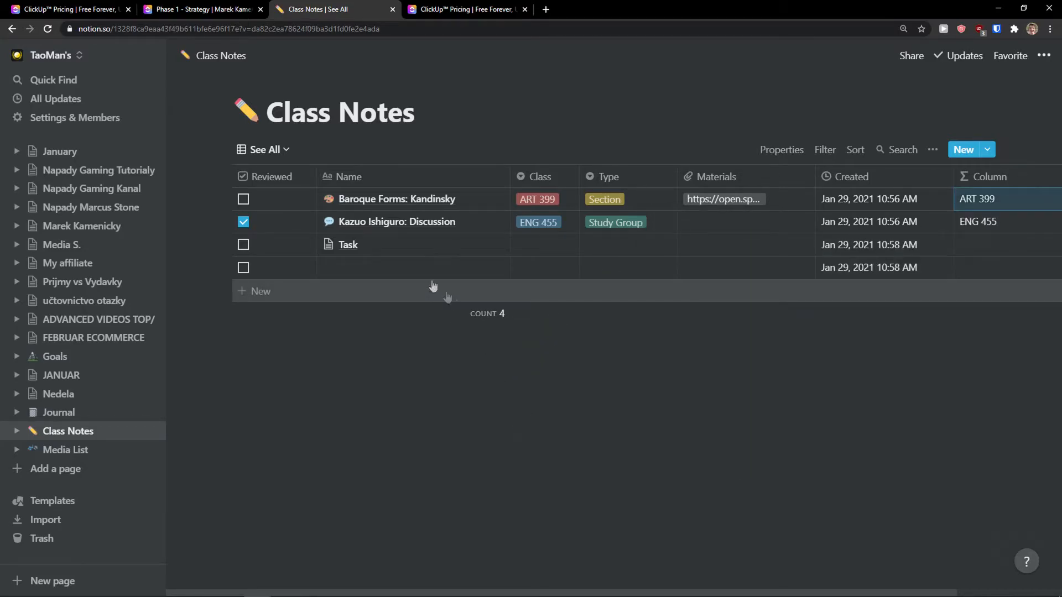
Close the first ClickUp pricing page and switch to the Phase 1 - Strategy list in ClickUp
left_click(111, 7)
left_click(170, 7)
left_click(127, 10)
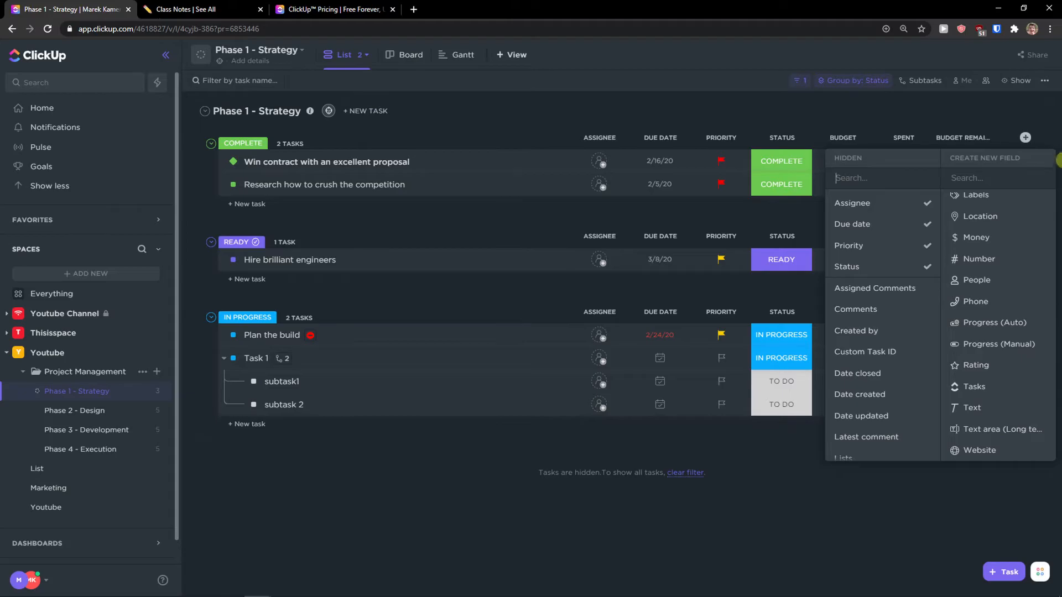
Review the custom field types for the Phase 1 - Strategy list and add a Formula column
left_click(1026, 138)
left_click(1027, 138)
scroll(996, 249, "down", 2)
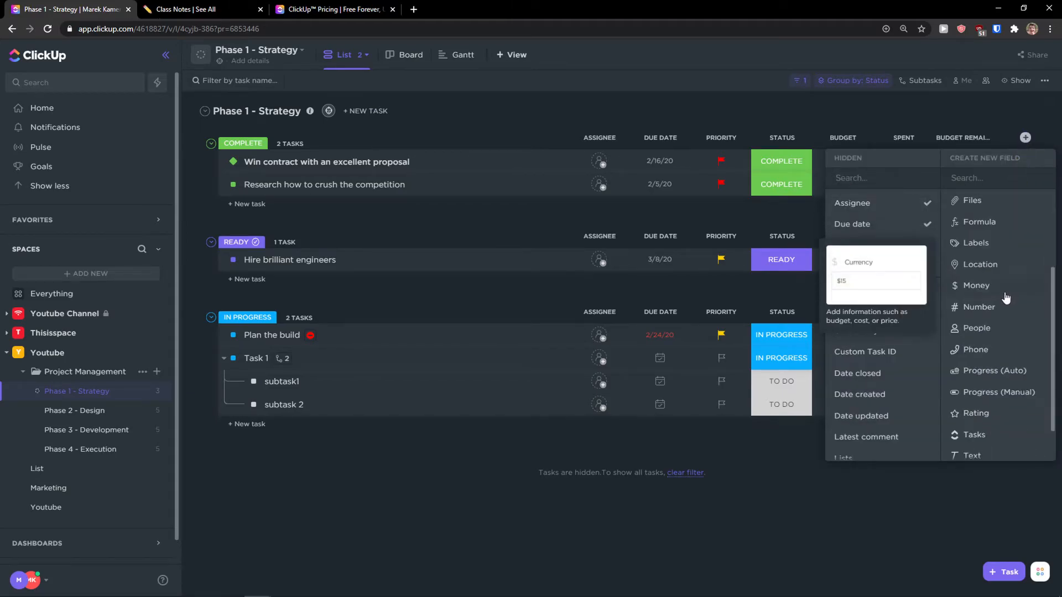
scroll(999, 297, "down", 1)
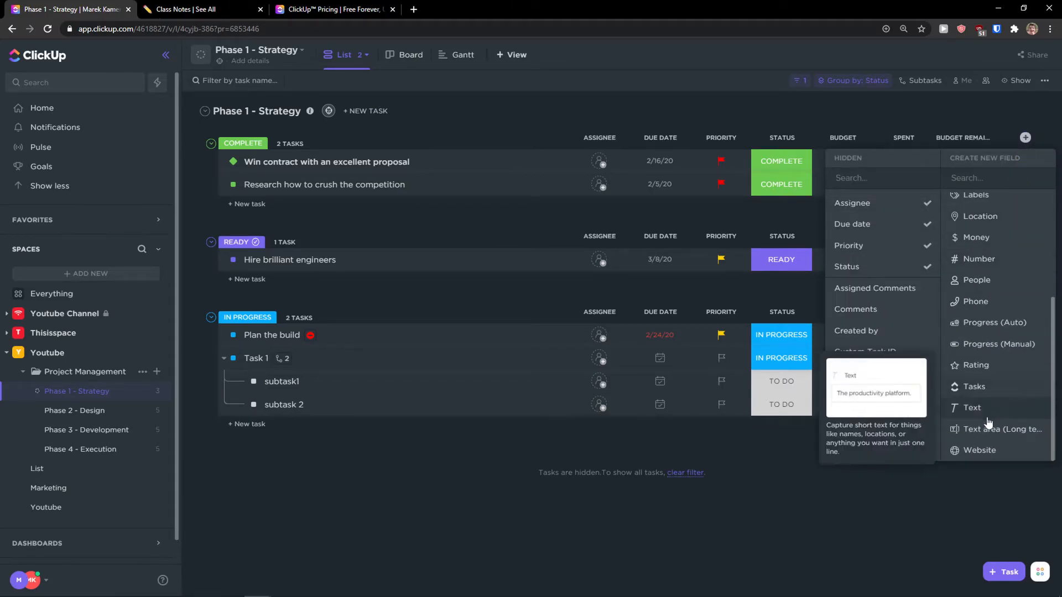
scroll(995, 424, "up", 1)
scroll(998, 405, "up", 2)
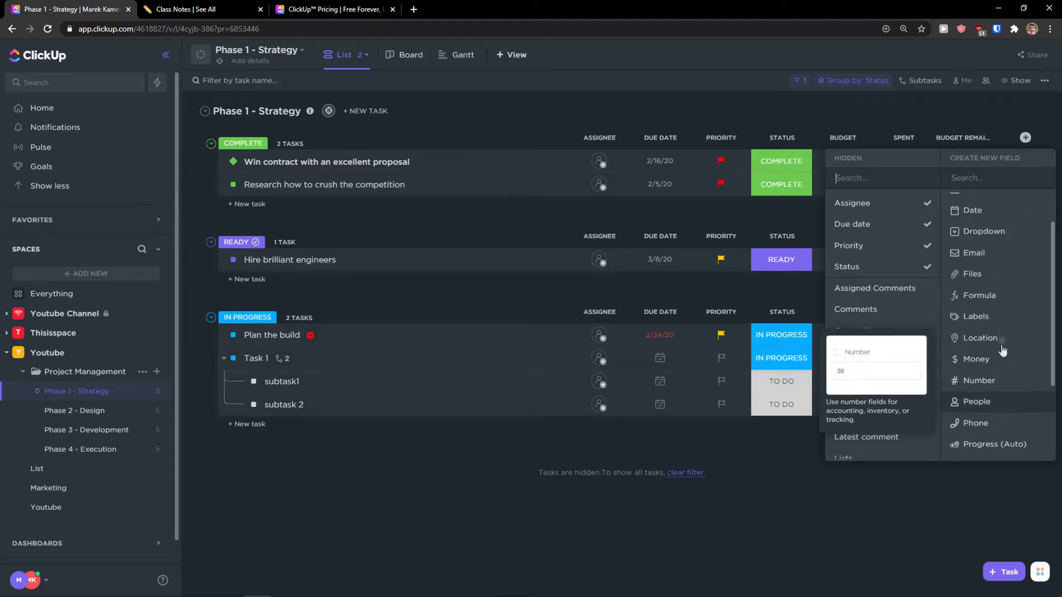
left_click(984, 298)
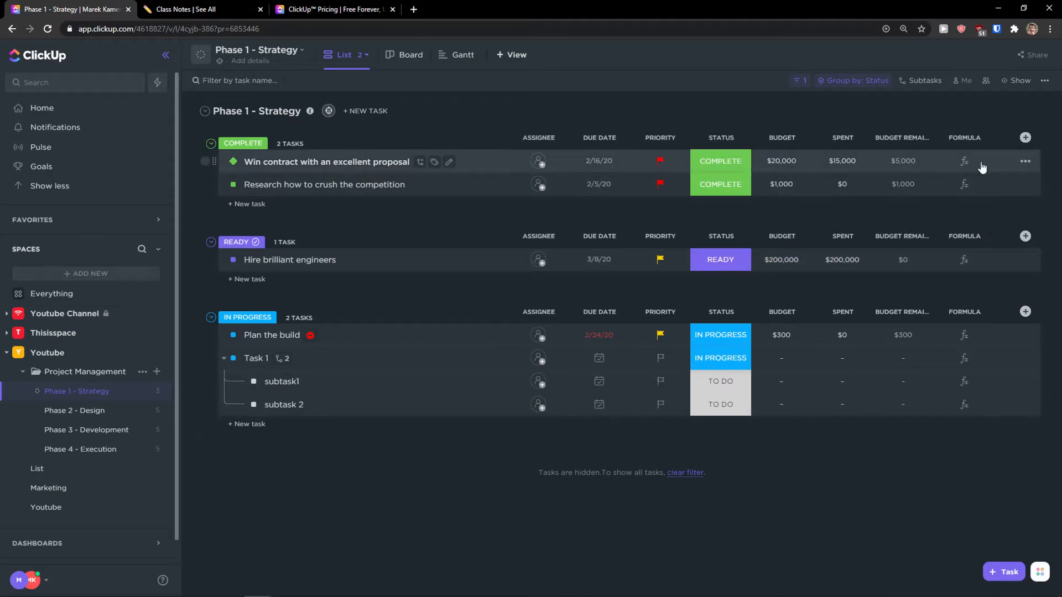
Set up a Spent plus Budget calculation in the first task's Formula field and view the available operators
left_click(976, 167)
left_click(867, 193)
left_click(874, 294)
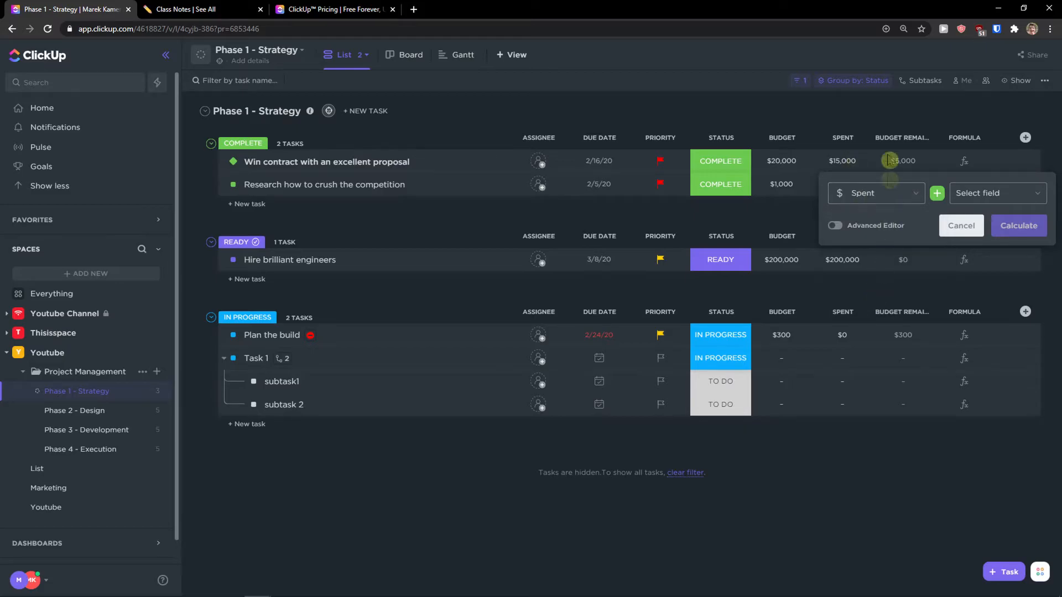
left_click(992, 199)
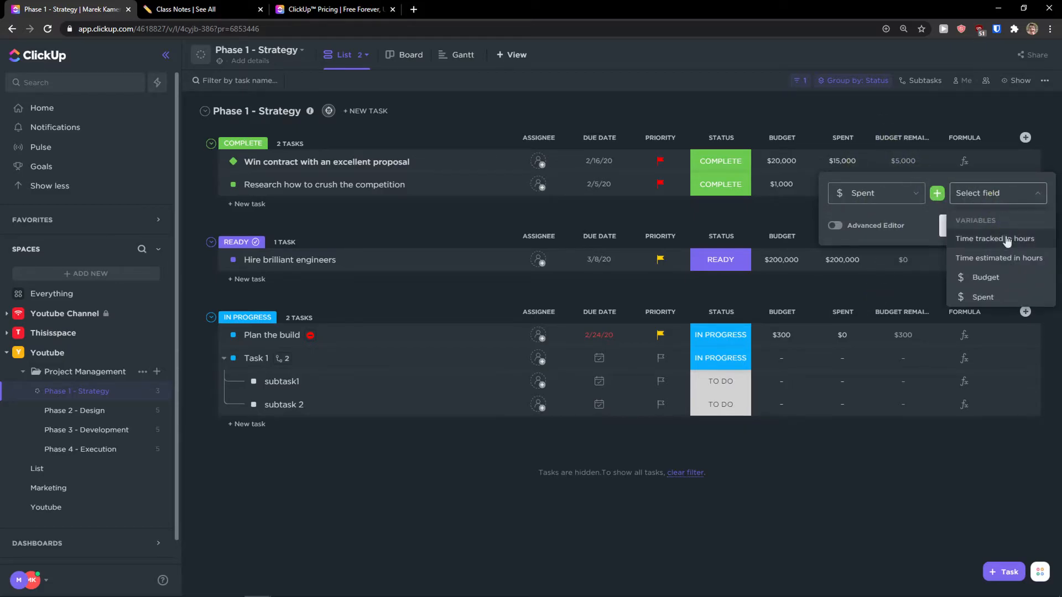
left_click(1009, 281)
left_click(938, 195)
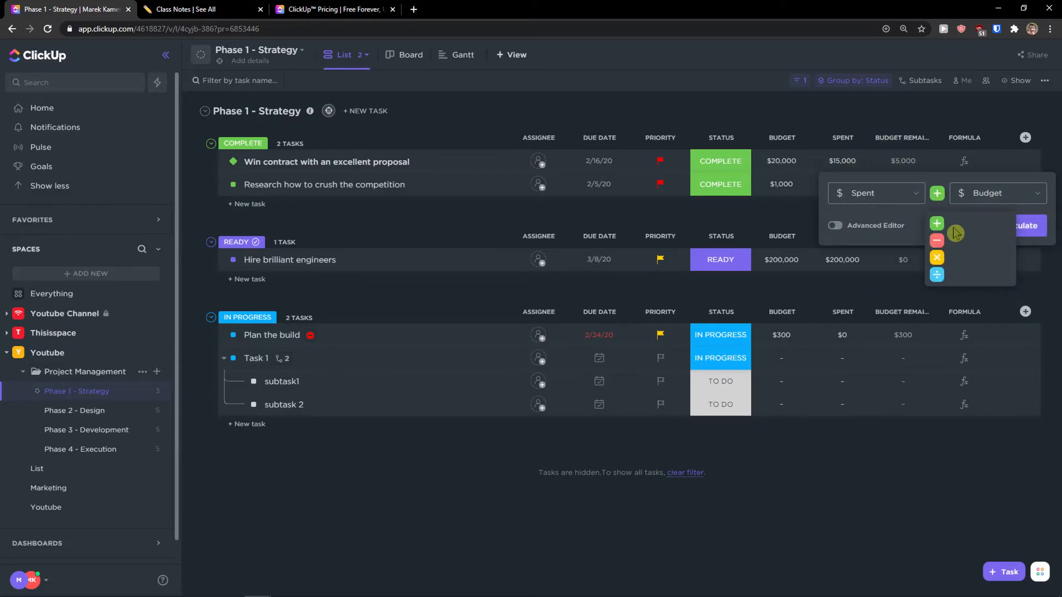
Examine the variables and date functions in the formula's Advanced Editor, and close it without calculating
left_click(836, 227)
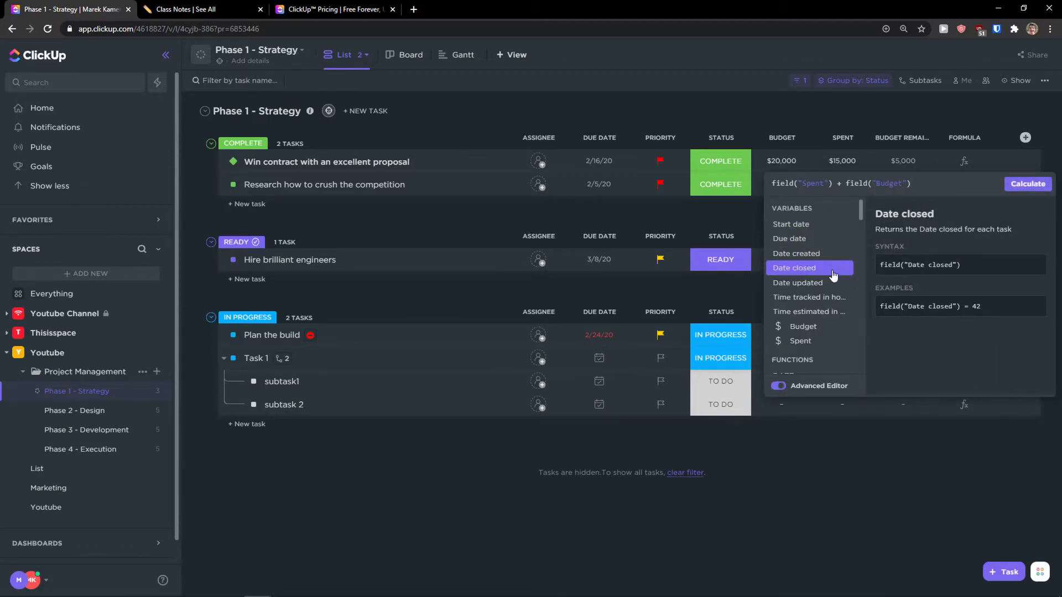
scroll(829, 310, "down", 5)
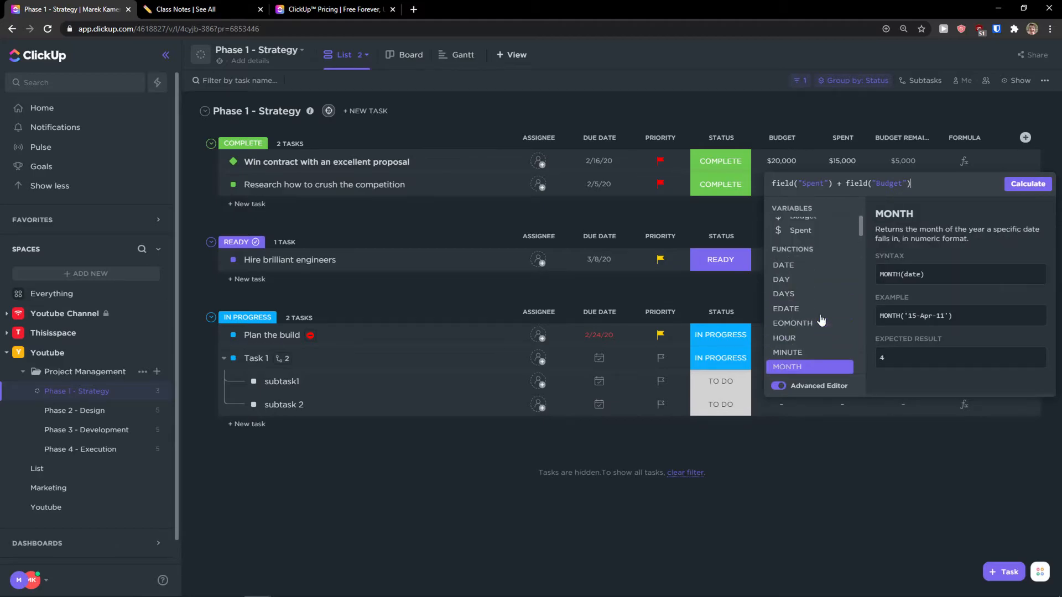
scroll(821, 321, "up", 2)
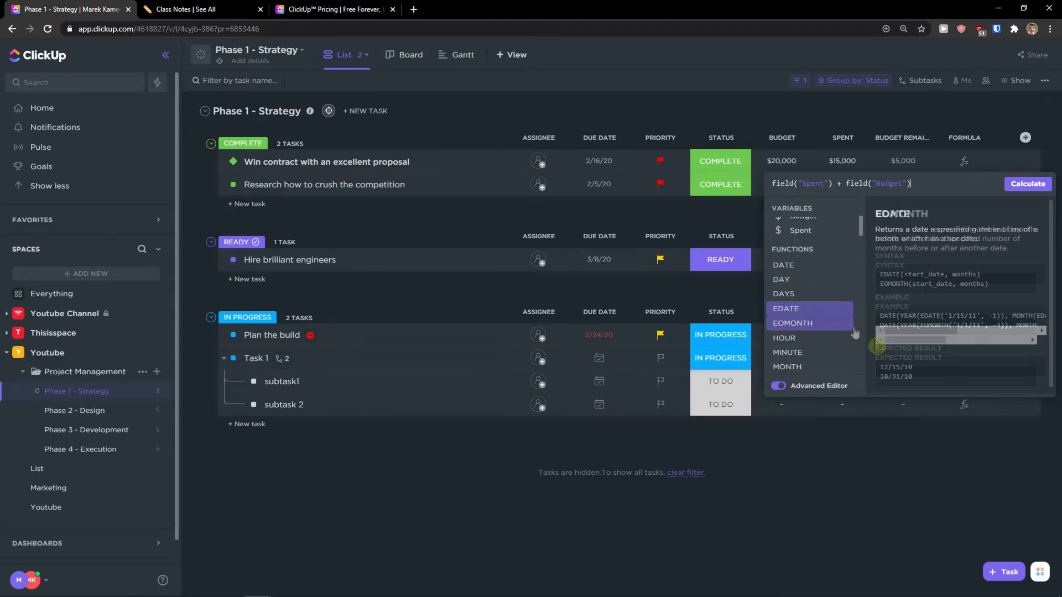
left_click(905, 480)
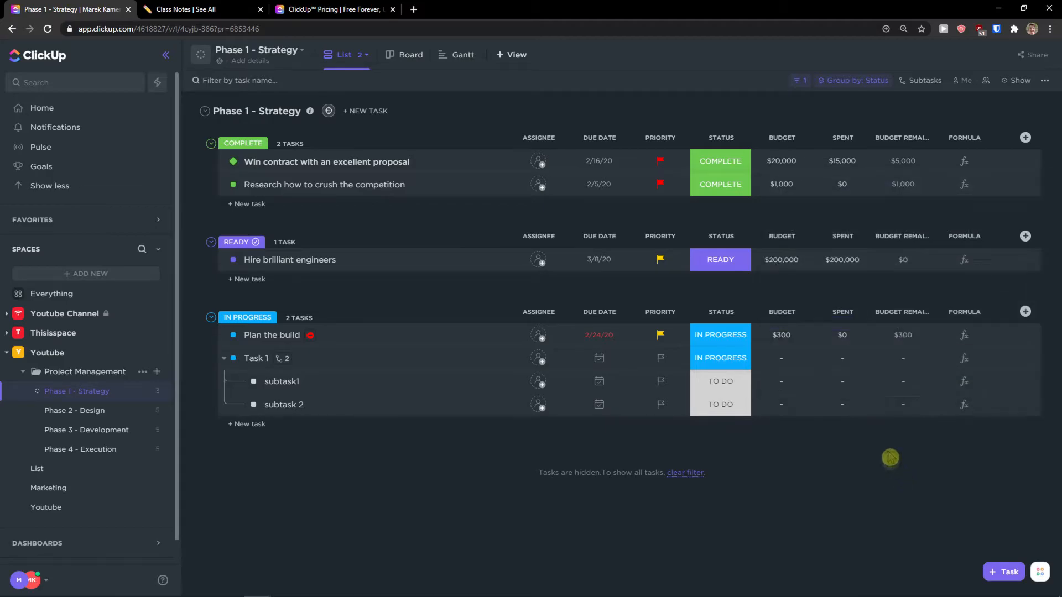
Add a Progress (Manual) column named Progress with start value 0 and end value 100 to the Phase 1 - Strategy list
left_click(1026, 137)
scroll(990, 293, "down", 2)
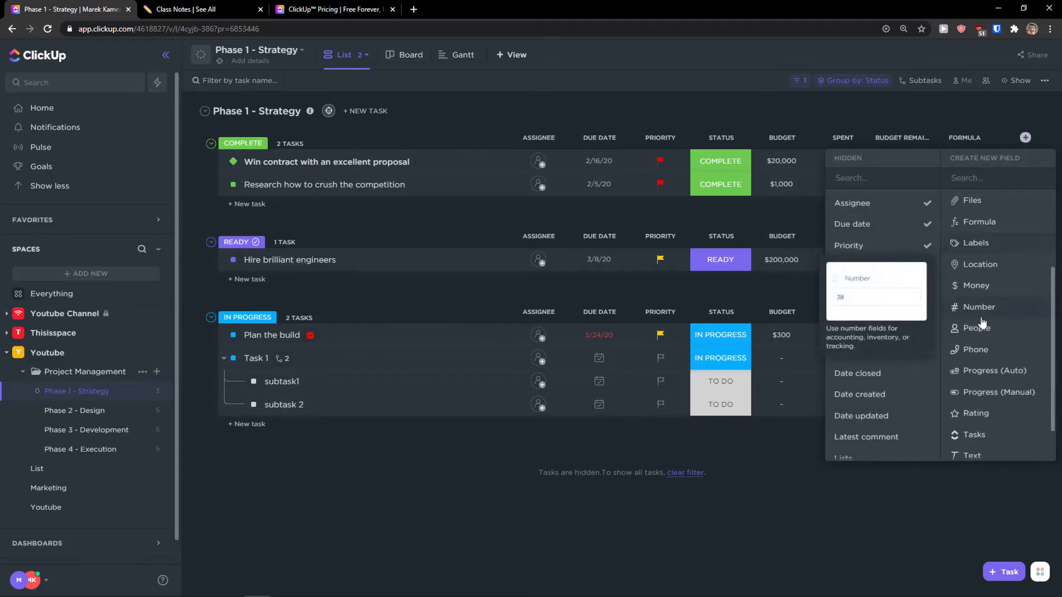
left_click(988, 394)
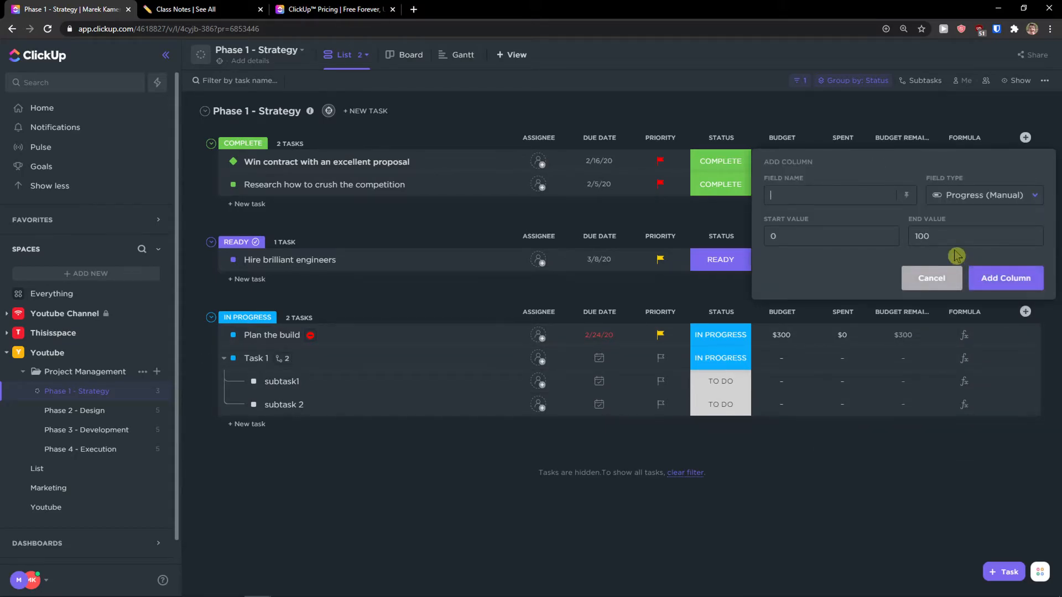
left_click(979, 278)
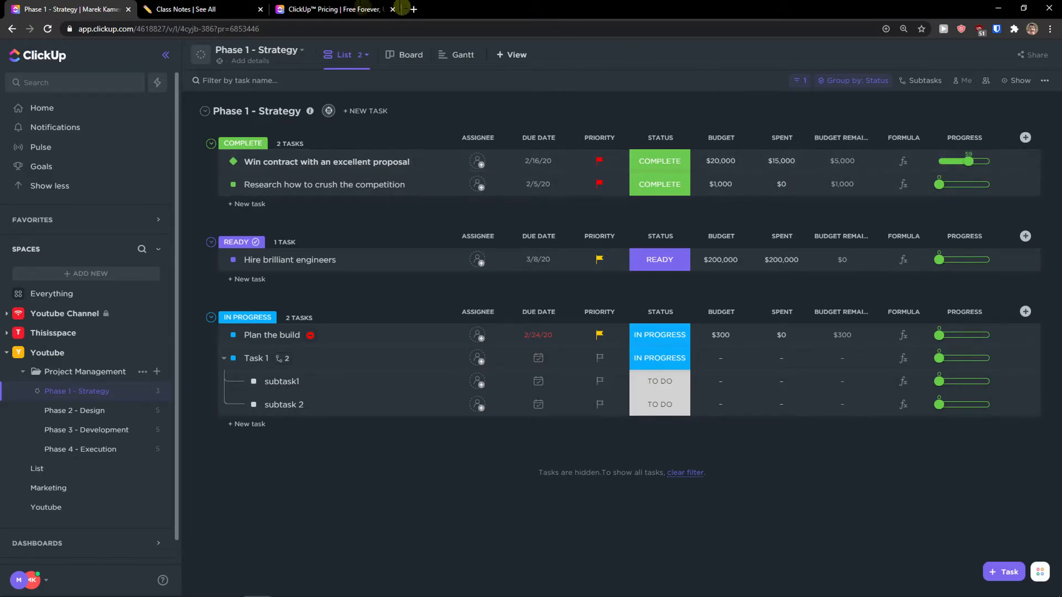
Switch to Class Notes in Notion, add another column to the table, and review its basic and advanced property types
left_click(224, 9)
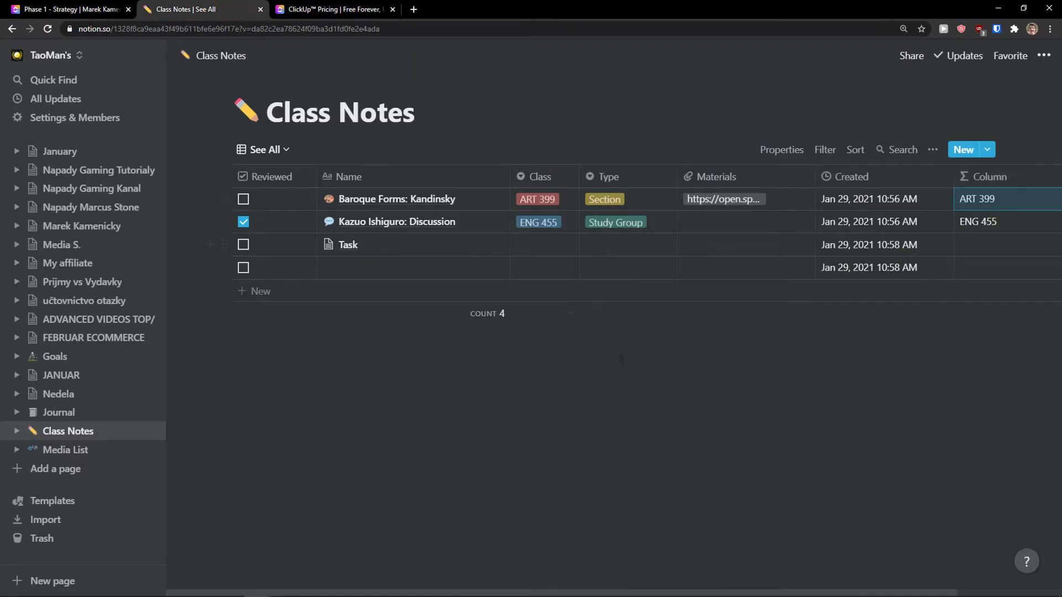
scroll(688, 578, "right", 3)
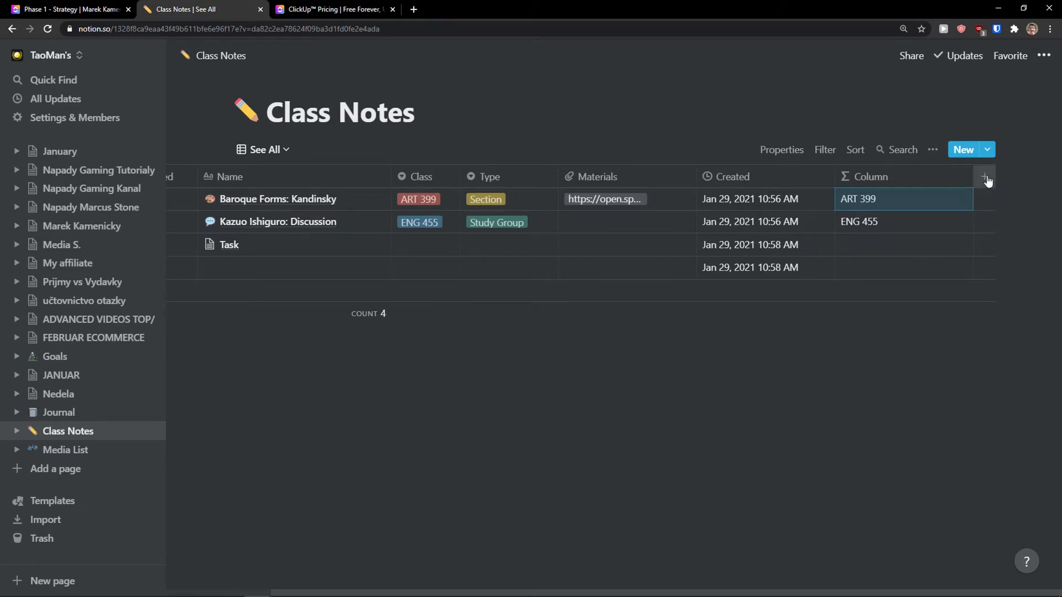
left_click(985, 178)
left_click(989, 254)
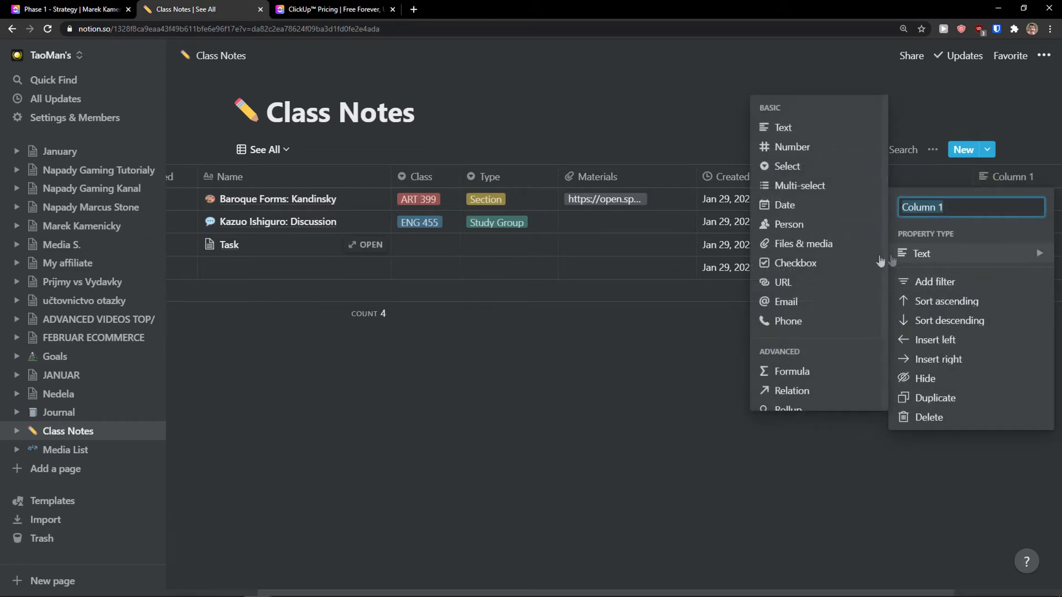
scroll(810, 222, "down", 2)
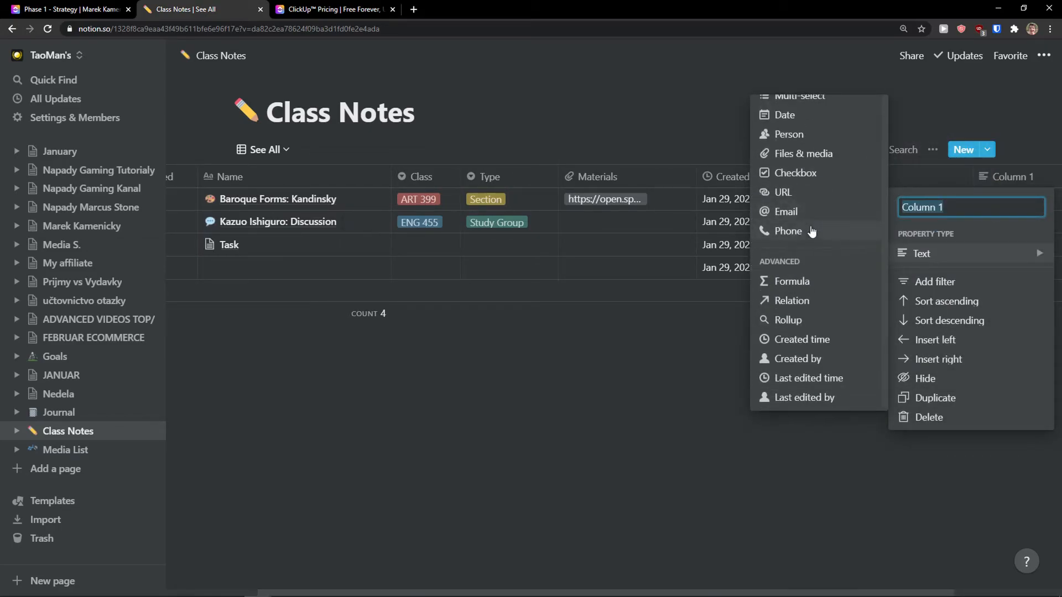
scroll(812, 230, "up", 2)
scroll(811, 231, "up", 1)
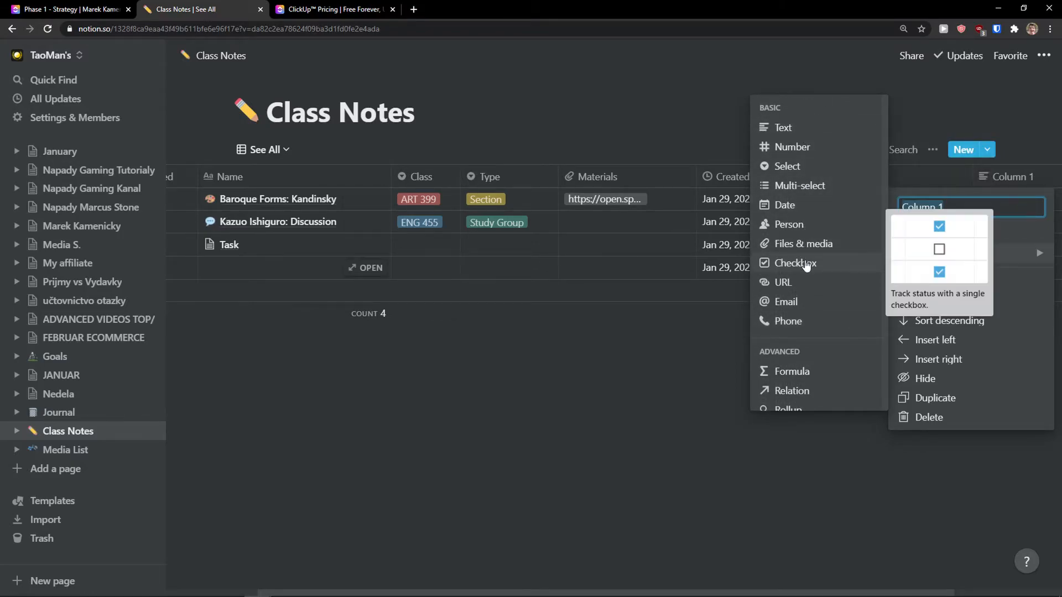
scroll(810, 307, "down", 2)
scroll(813, 354, "up", 2)
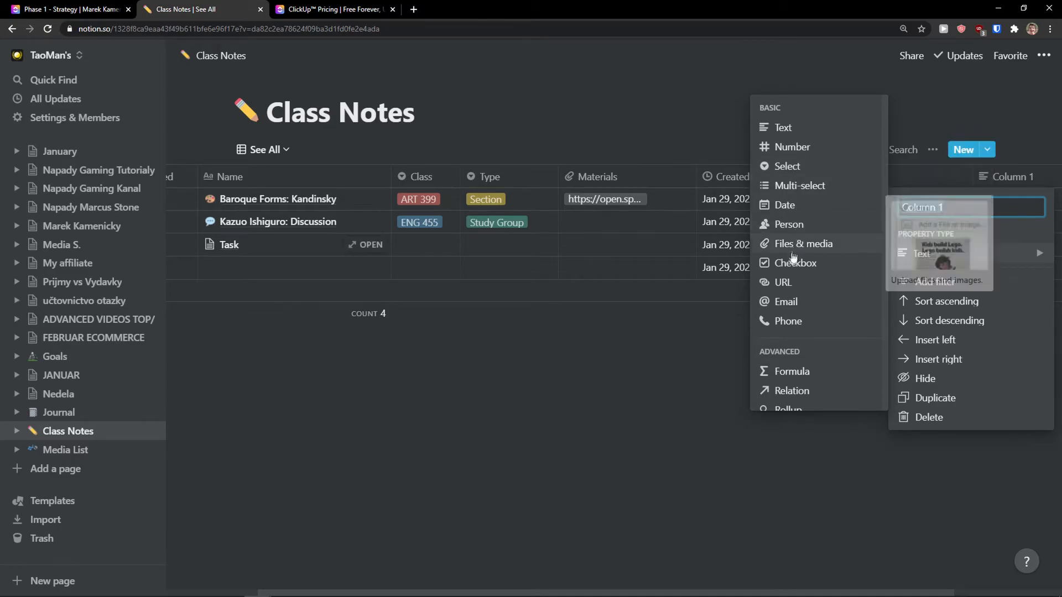
scroll(812, 290, "down", 1)
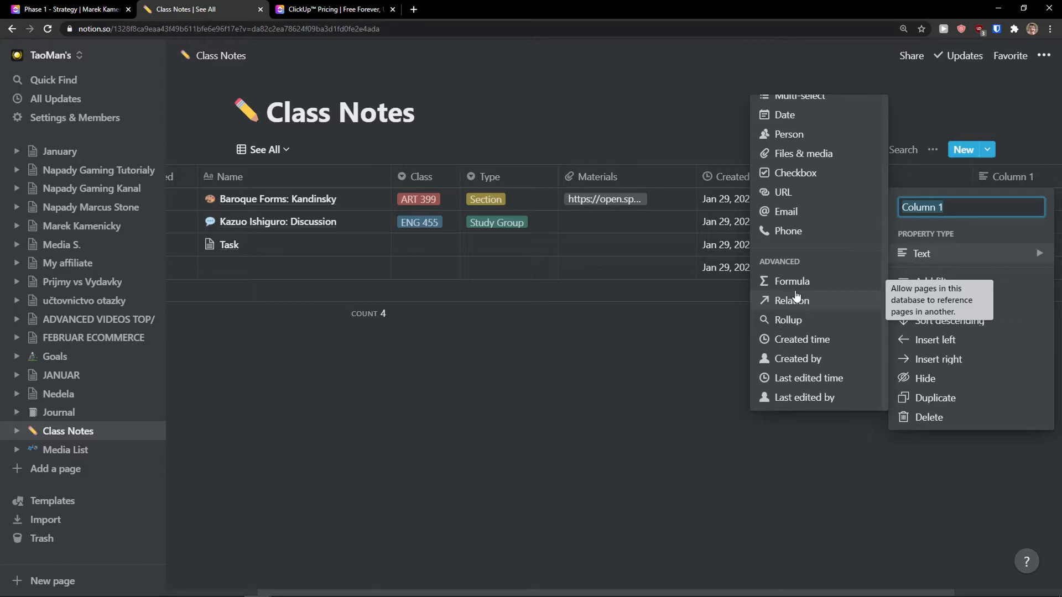
Switch to ClickUp and review the custom field types available for the Phase 1 - Strategy list again
left_click(117, 17)
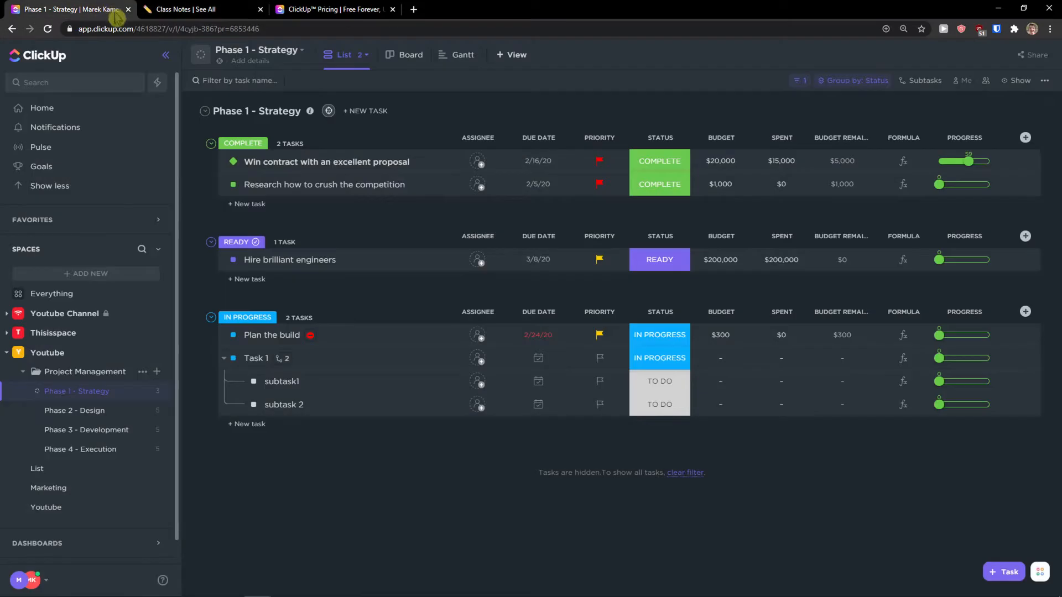
left_click(1025, 145)
scroll(998, 288, "down", 3)
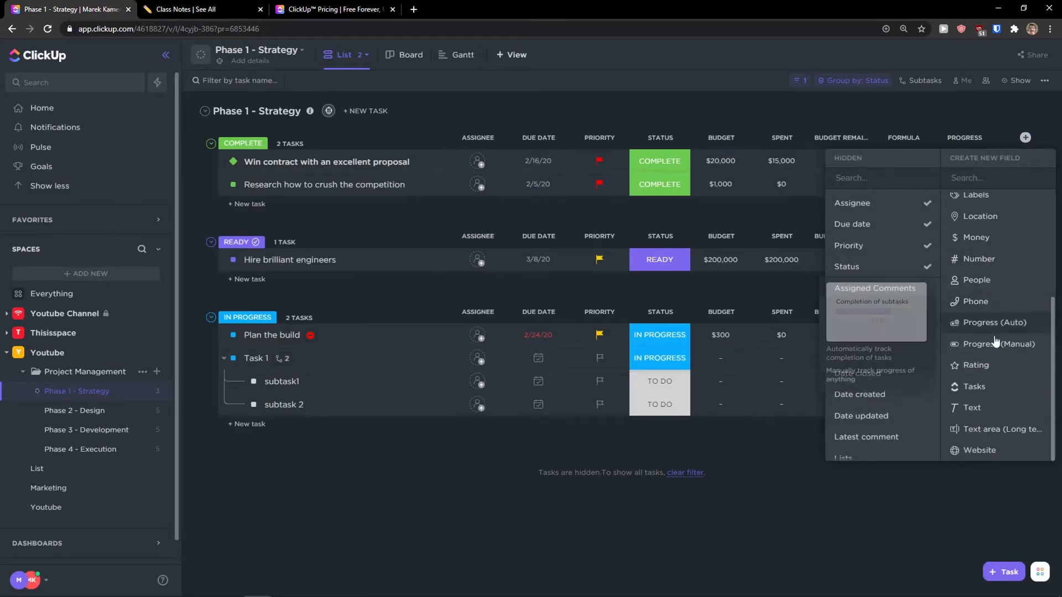
Review the new column's advanced property types in Notion, and return to the Phase 1 - Strategy list in ClickUp with its field list closed
left_click(203, 8)
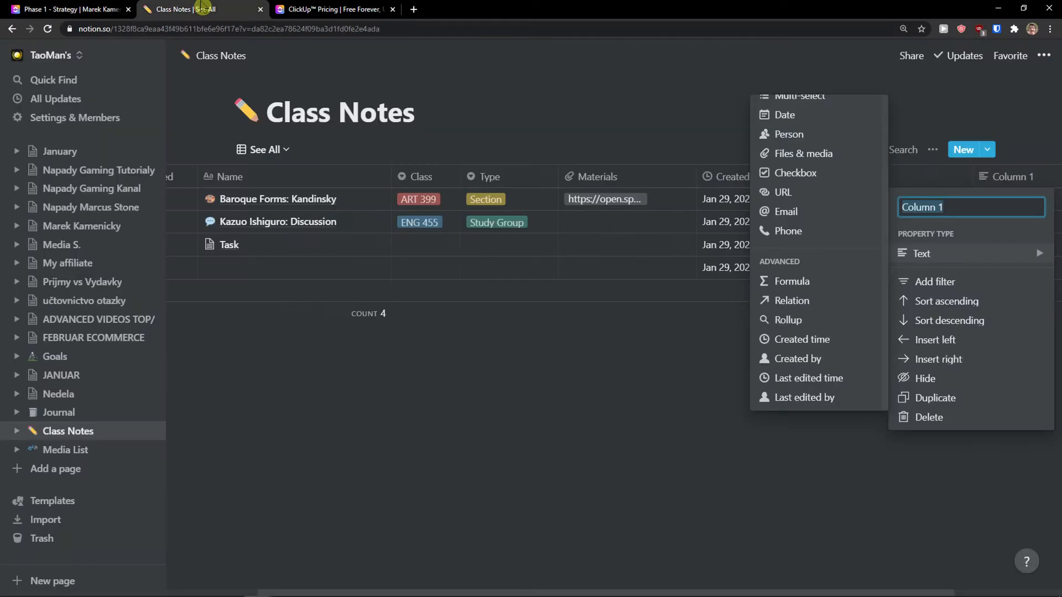
left_click(823, 344)
left_click(805, 390)
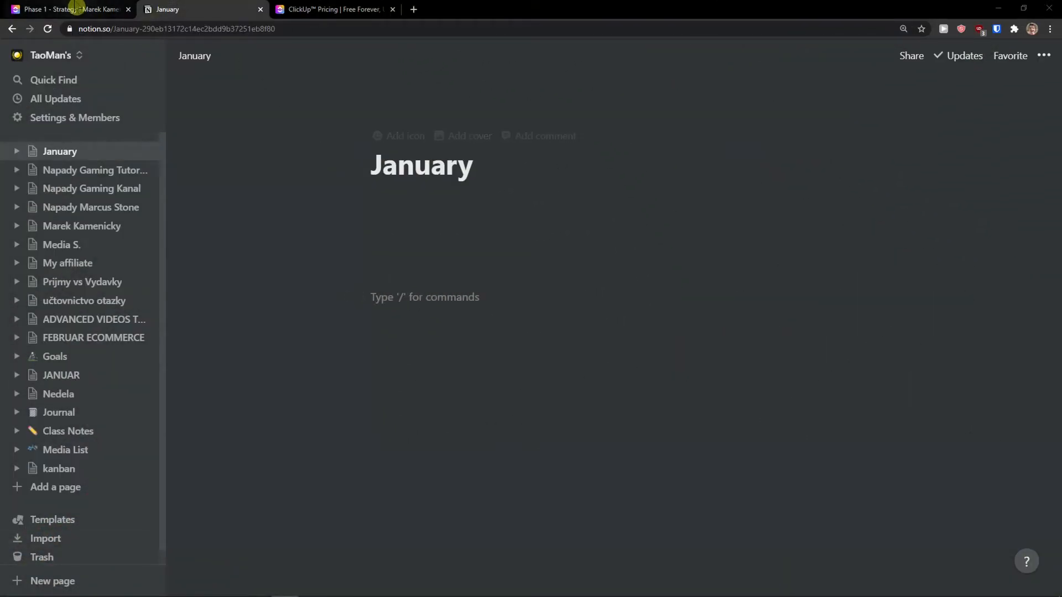
left_click(77, 9)
left_click(423, 487)
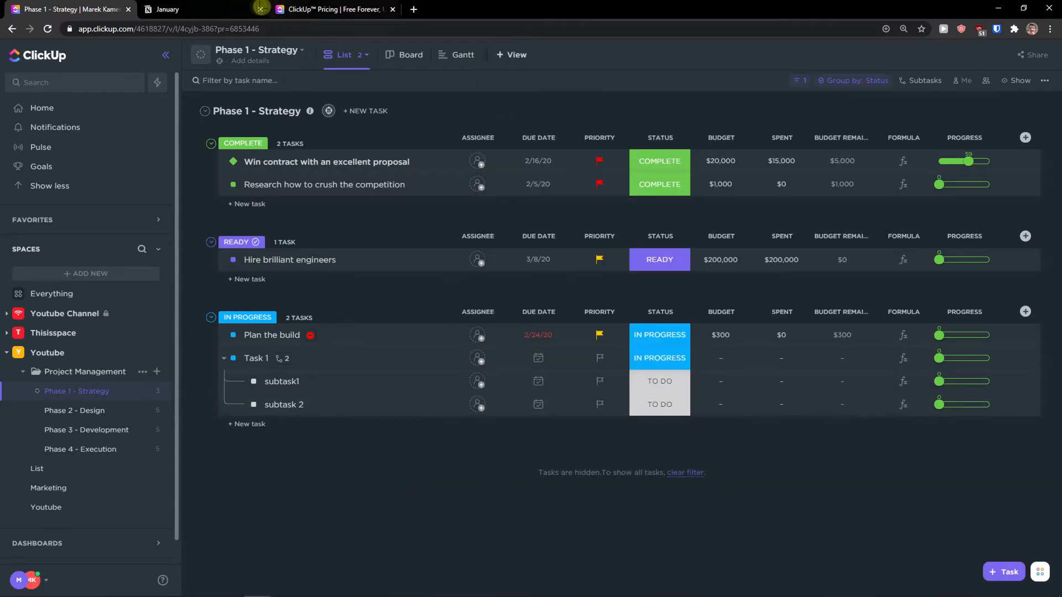
Switch to Notion and add a new empty page to the workspace
left_click(227, 7)
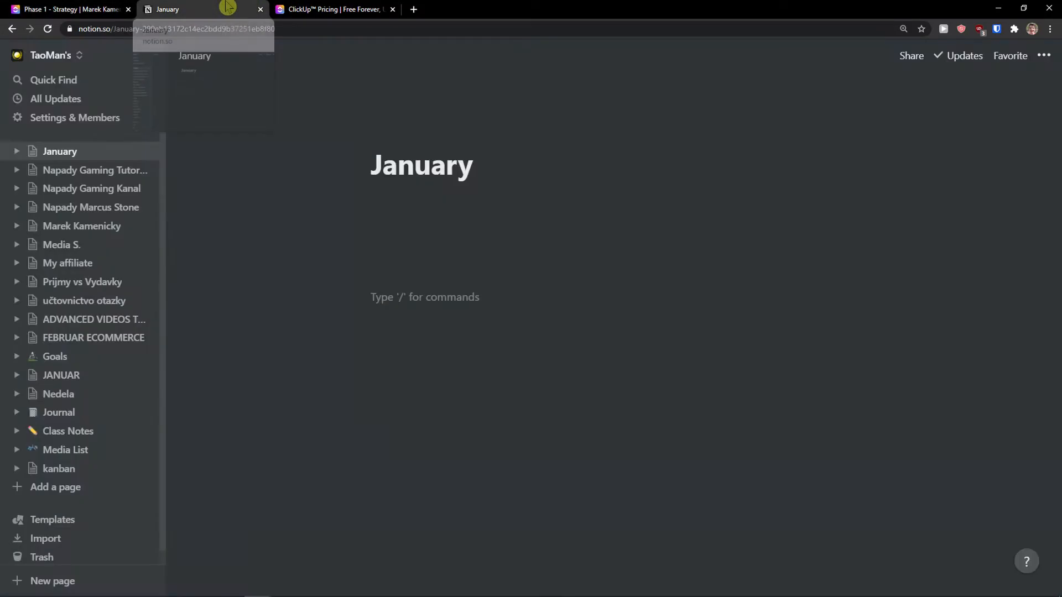
left_click(32, 487)
left_click(448, 210)
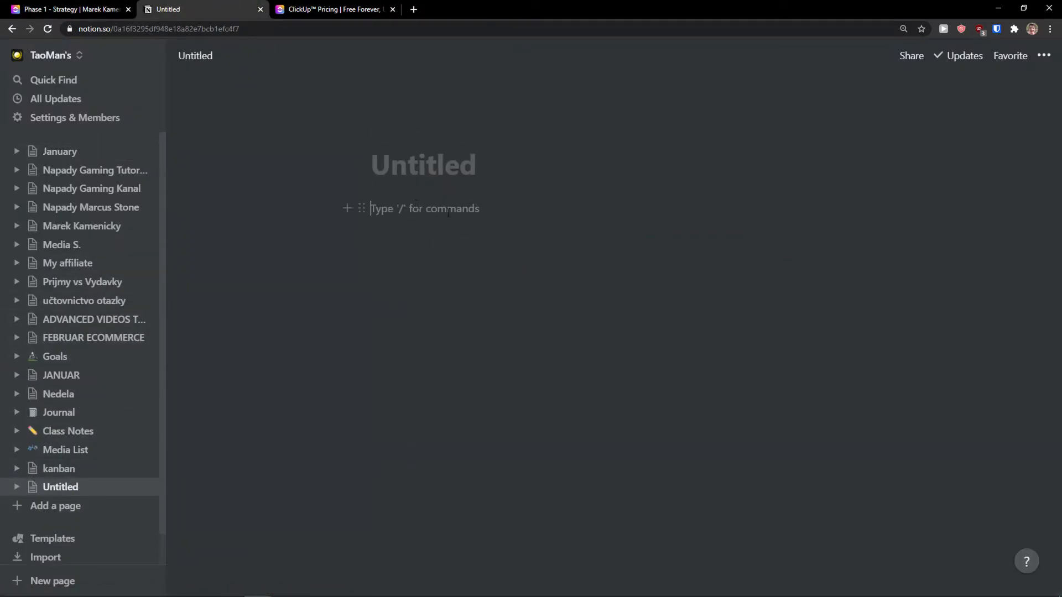
Look through the available database blocks and insert an inline table into the new untitled page
type("/")
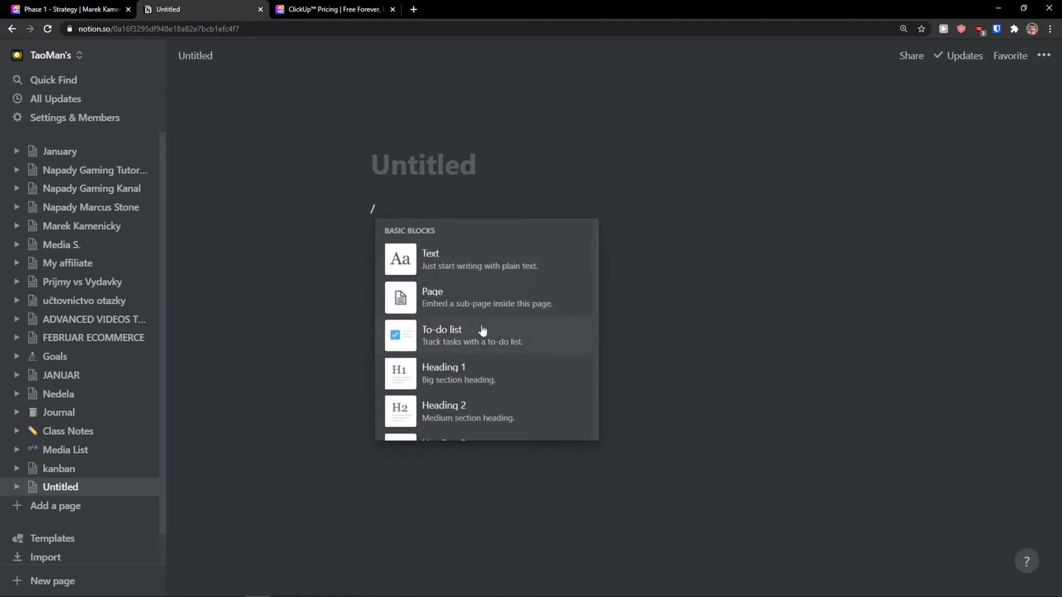
scroll(508, 330, "down", 5)
scroll(508, 330, "down", 5)
scroll(512, 337, "up", 3)
scroll(493, 340, "down", 2)
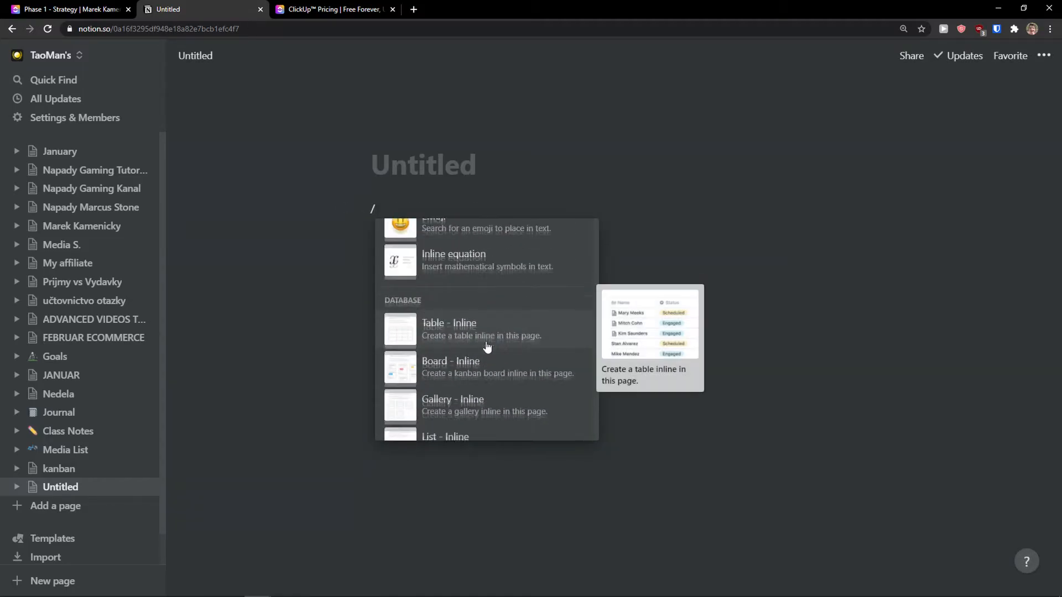
scroll(501, 299, "down", 2)
scroll(514, 301, "down", 2)
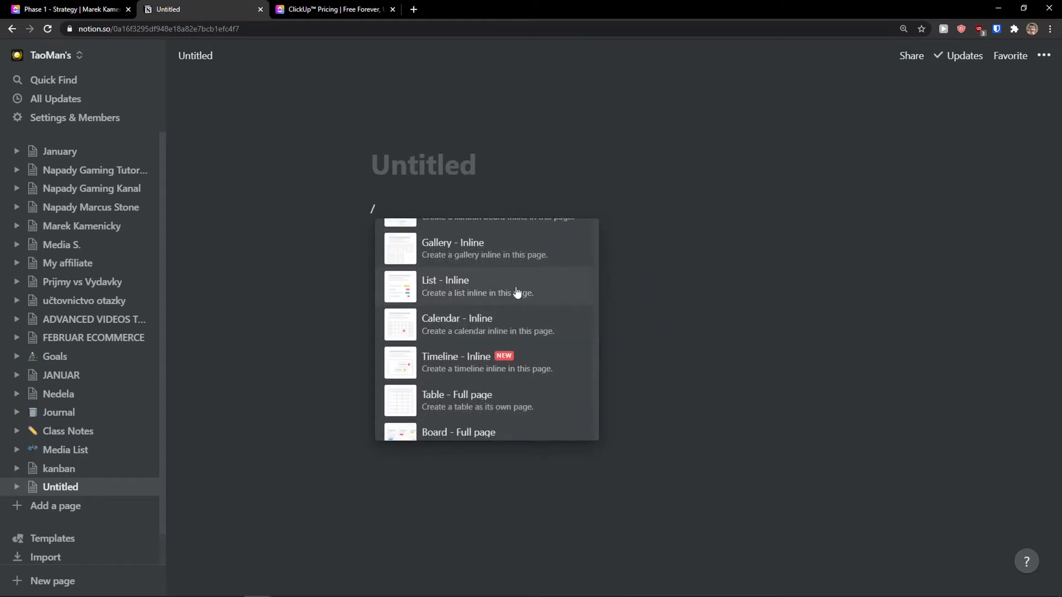
scroll(515, 318, "down", 1)
scroll(529, 314, "up", 4)
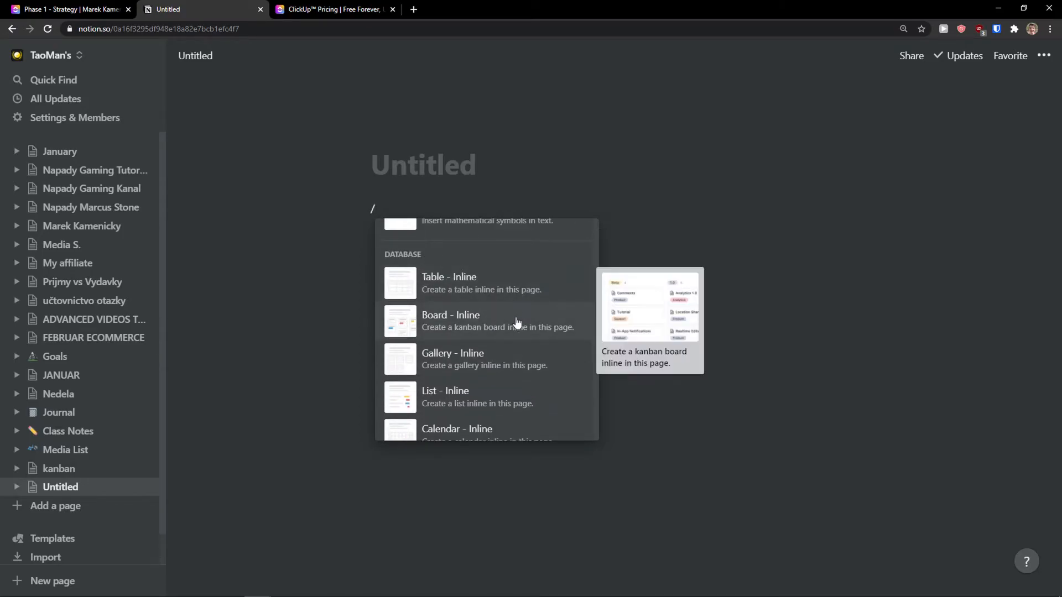
scroll(516, 309, "down", 4)
scroll(512, 354, "up", 2)
scroll(512, 343, "up", 1)
scroll(508, 320, "up", 3)
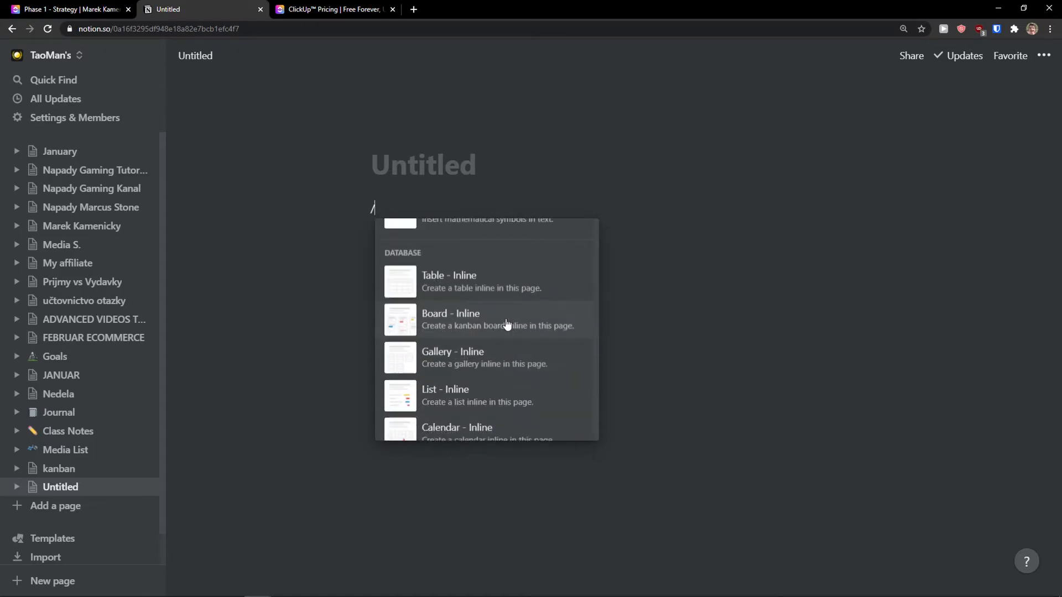
left_click(529, 286)
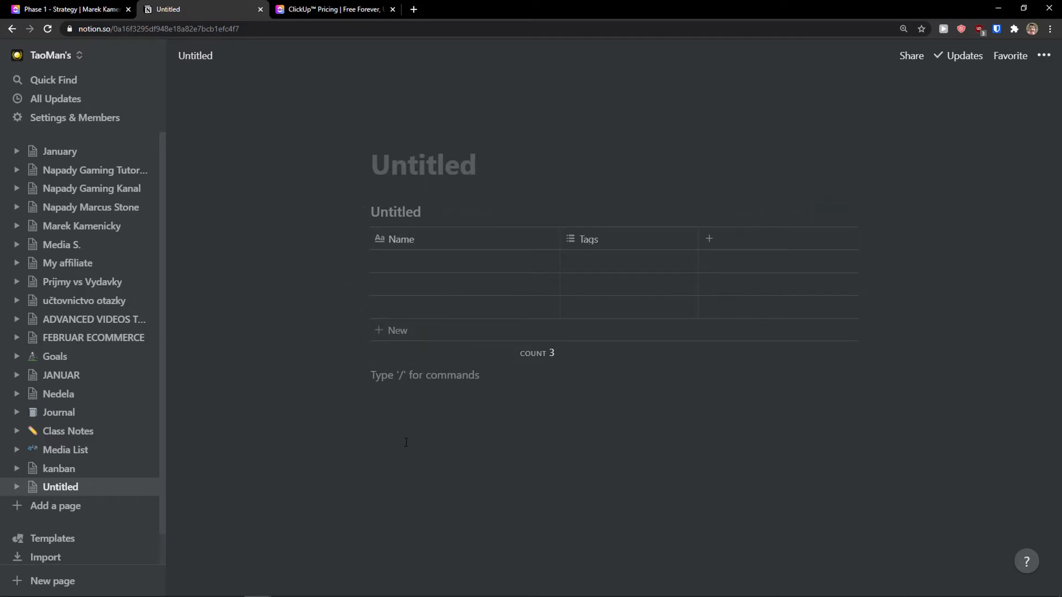
Insert an inline calendar below the table, and look over the whole page
type("/")
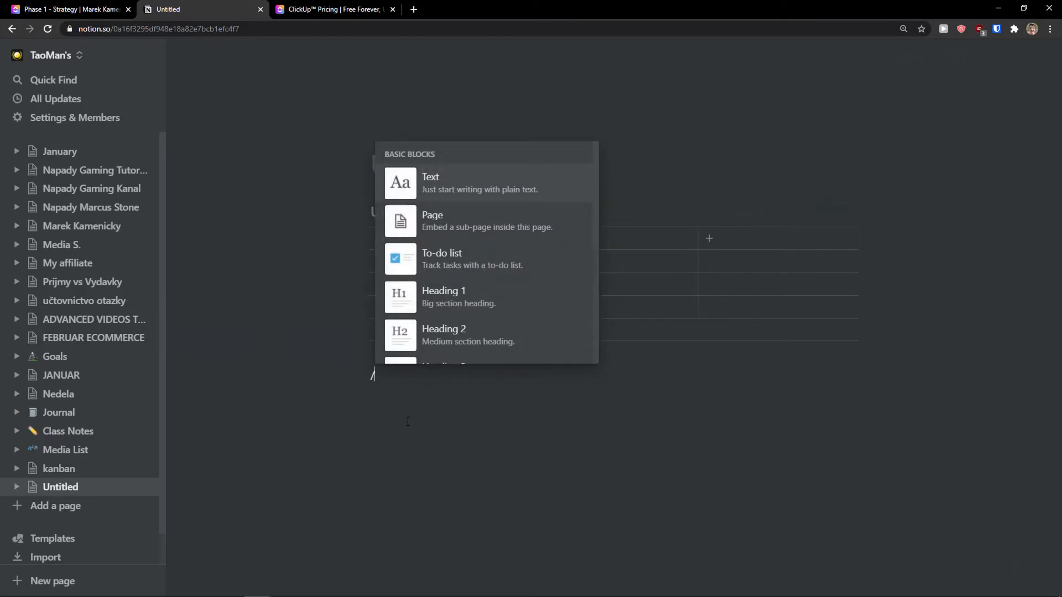
type("CAL")
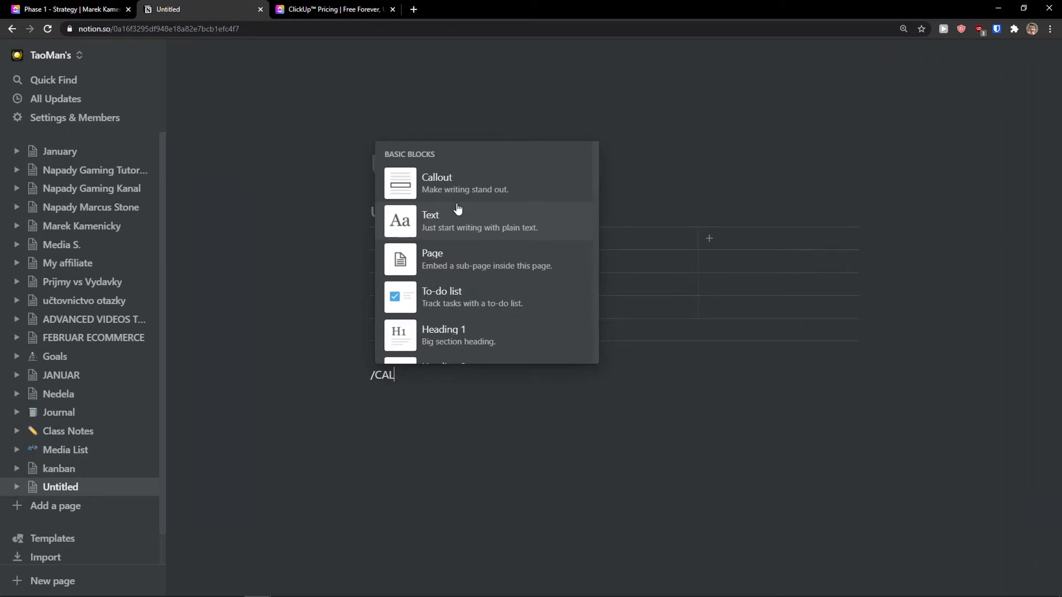
type("E")
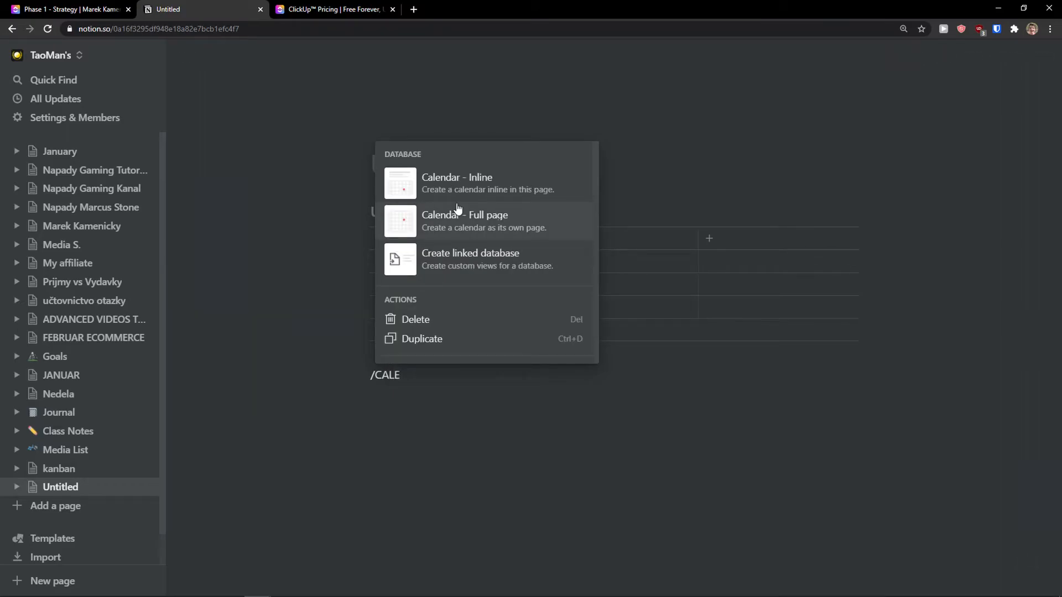
left_click(493, 194)
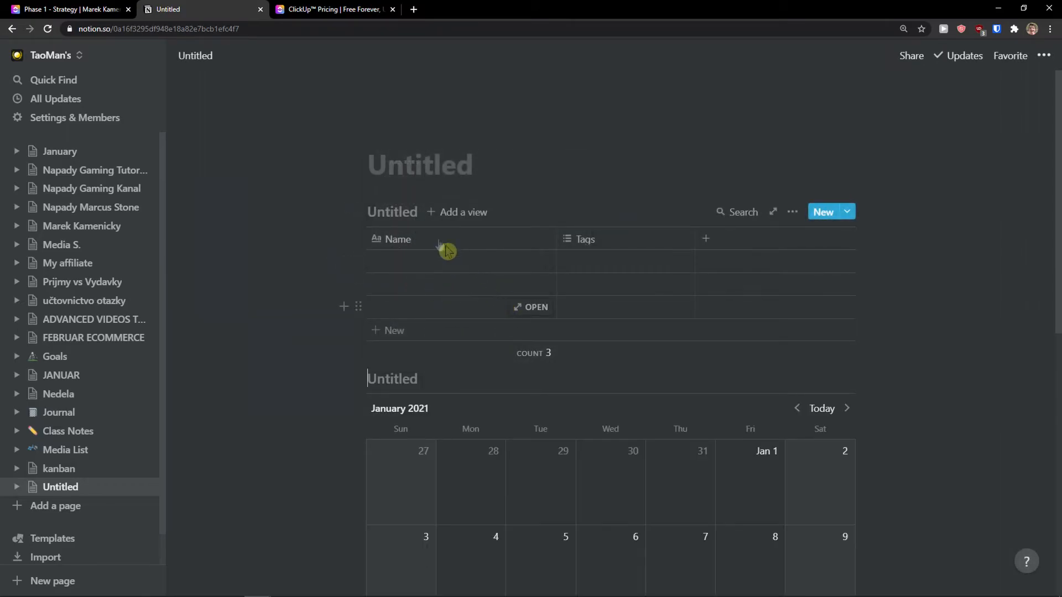
scroll(407, 232, "down", 1)
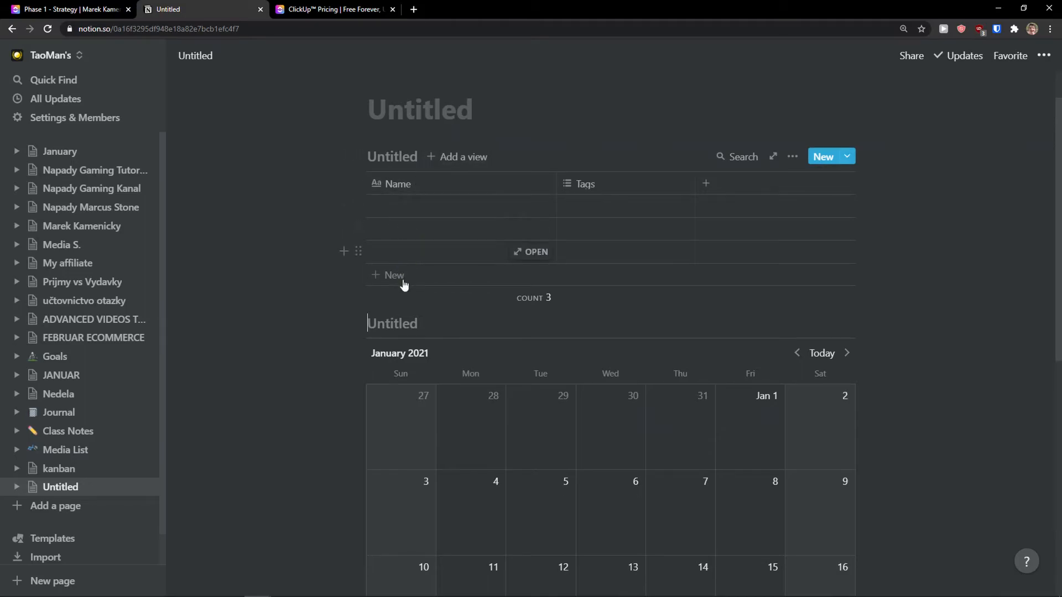
scroll(404, 284, "down", 5)
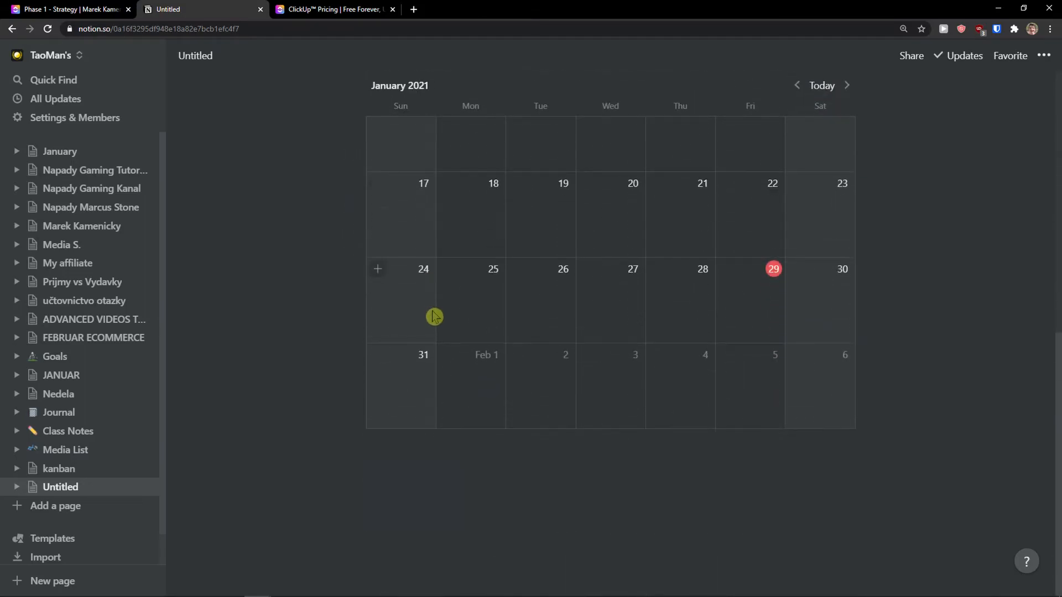
scroll(435, 316, "up", 6)
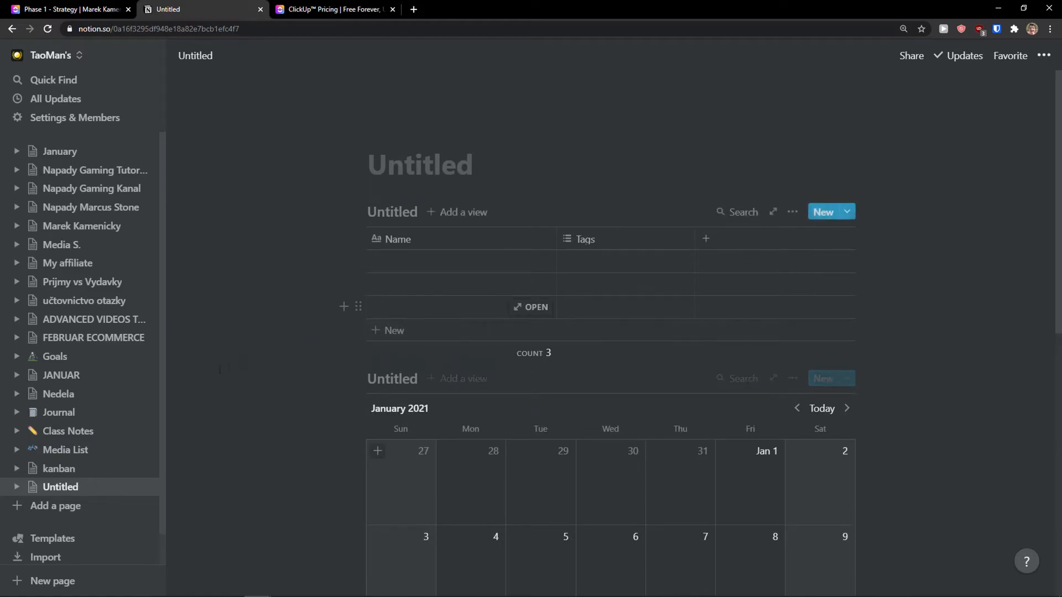
Add another empty page and create a full-page kanban board inside it
left_click(53, 506)
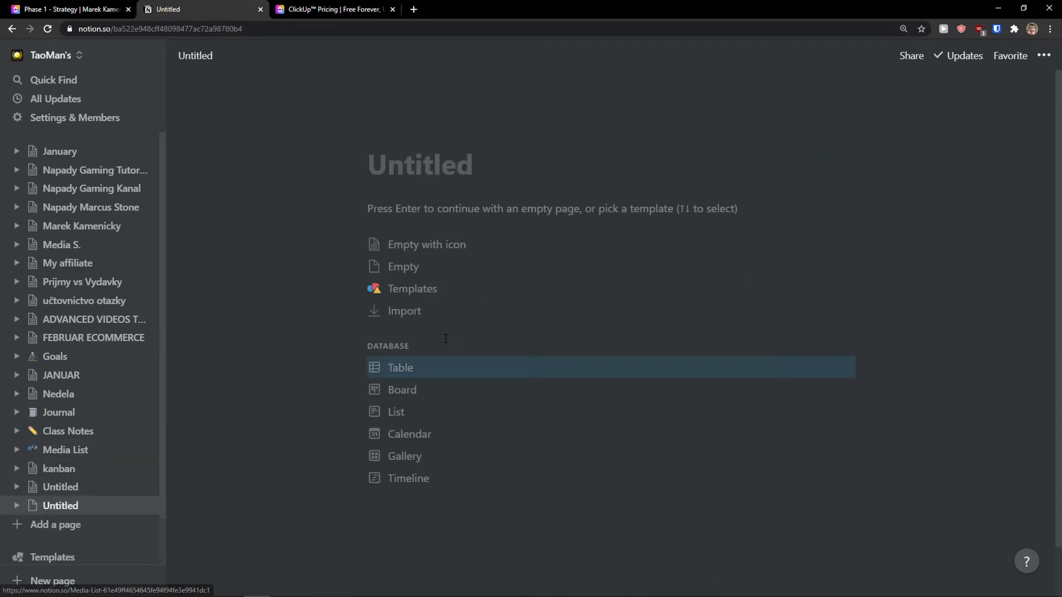
left_click(505, 212)
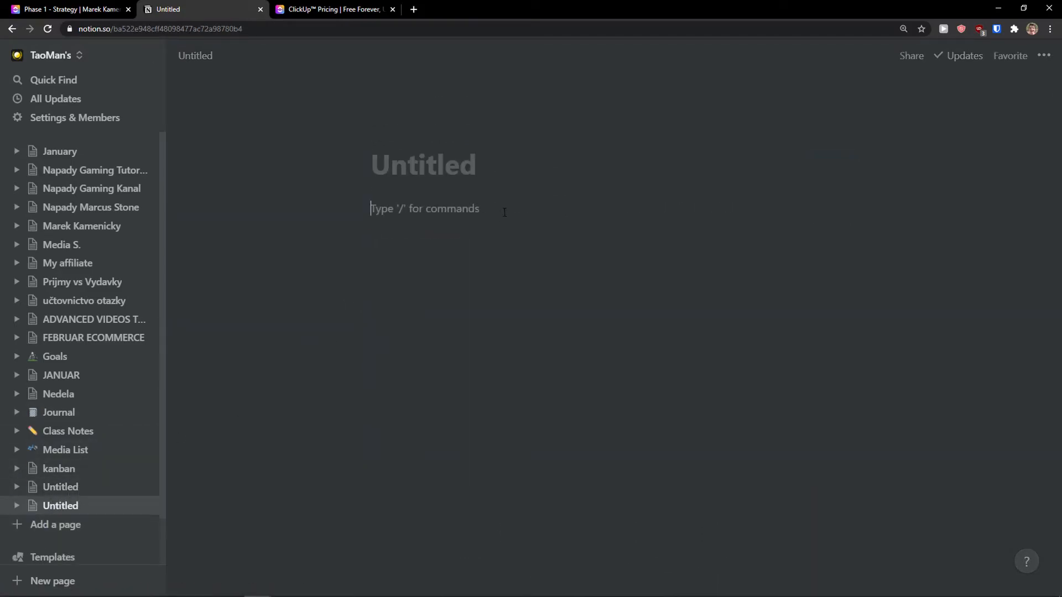
type("/FULL")
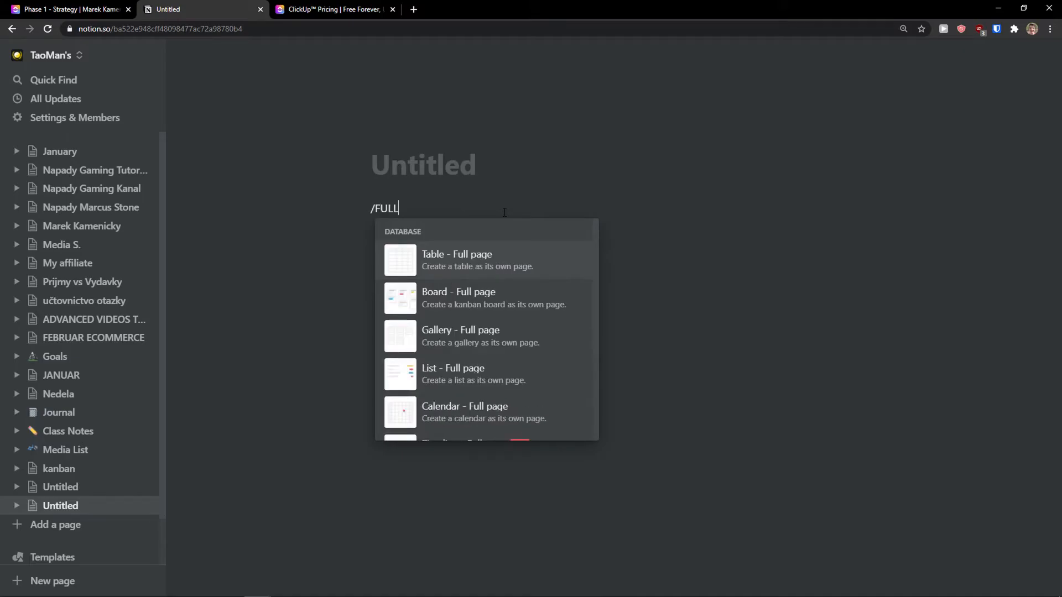
left_click(530, 304)
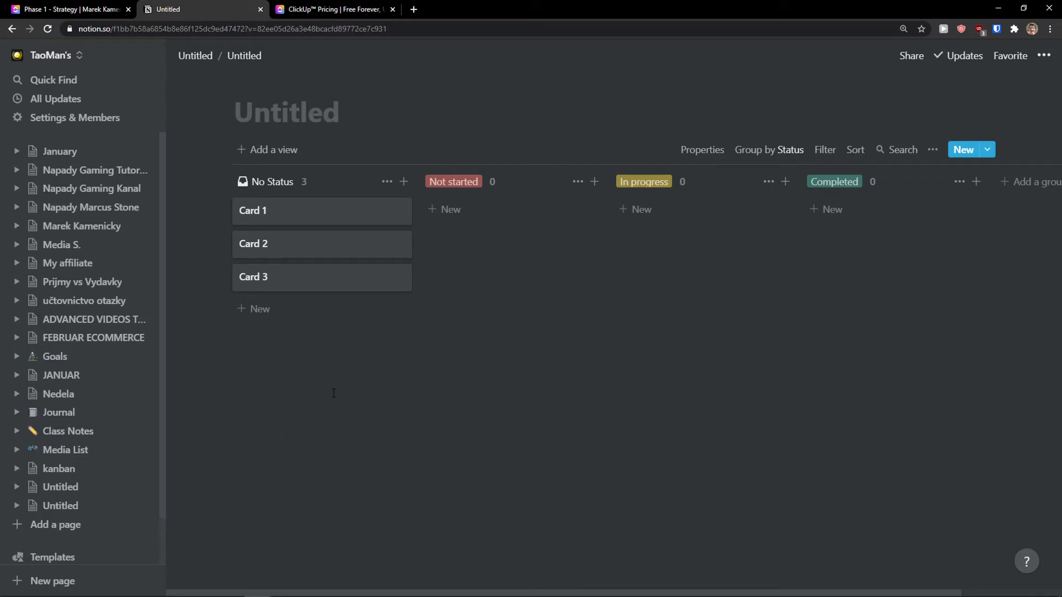
left_click(345, 125)
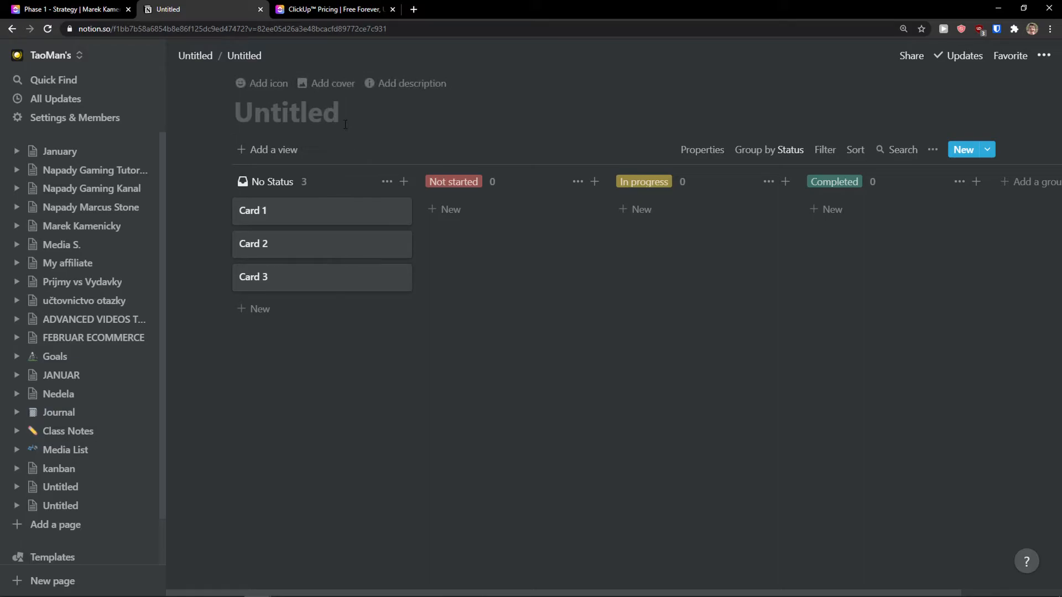
Review the untitled page with the inline table and calendar, and open the untitled page that contains the board
left_click(78, 487)
scroll(449, 358, "down", 3)
scroll(500, 379, "up", 3)
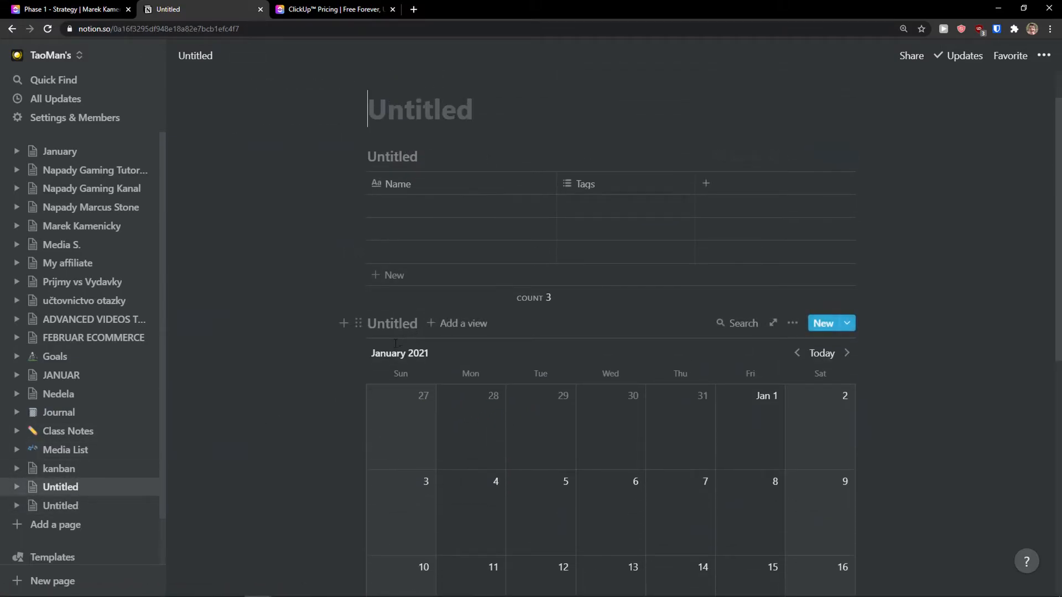
left_click(83, 504)
Switch to ClickUp, review the view types that can be added to the Phase 1 - Strategy list, and return to Notion
left_click(94, 10)
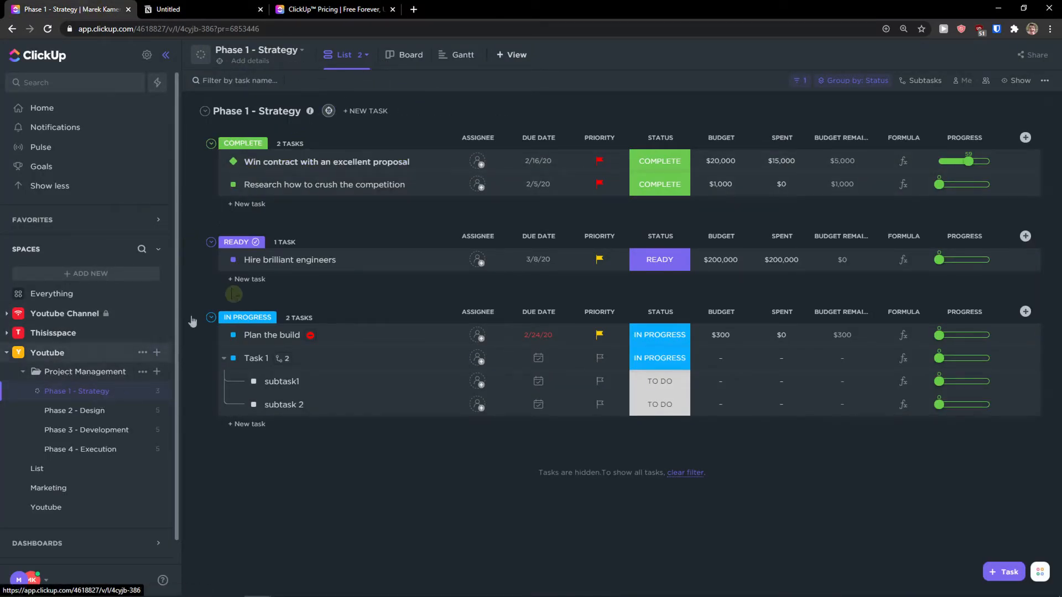
left_click(505, 56)
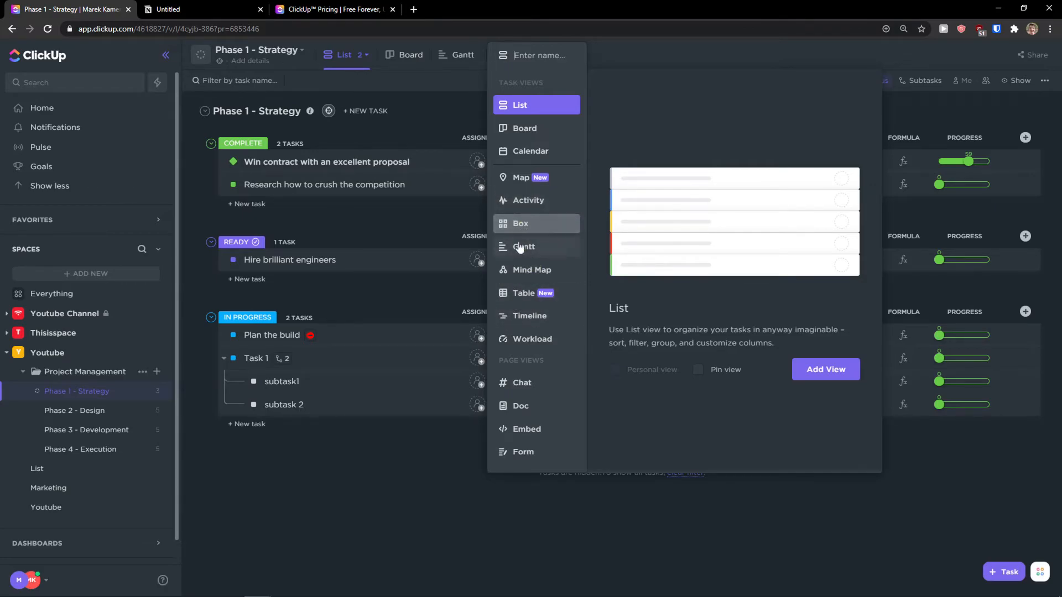
key("ctrl+Tab")
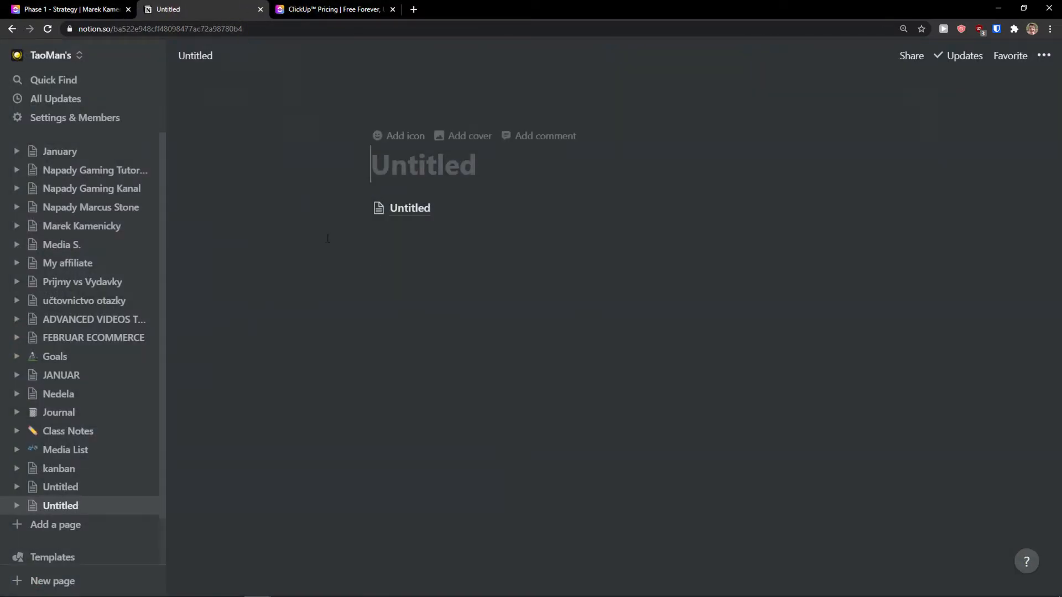
Search the block commands for TIME below the board's page link, and examine the inline and full-page database blocks
type("/")
key("BackSpace")
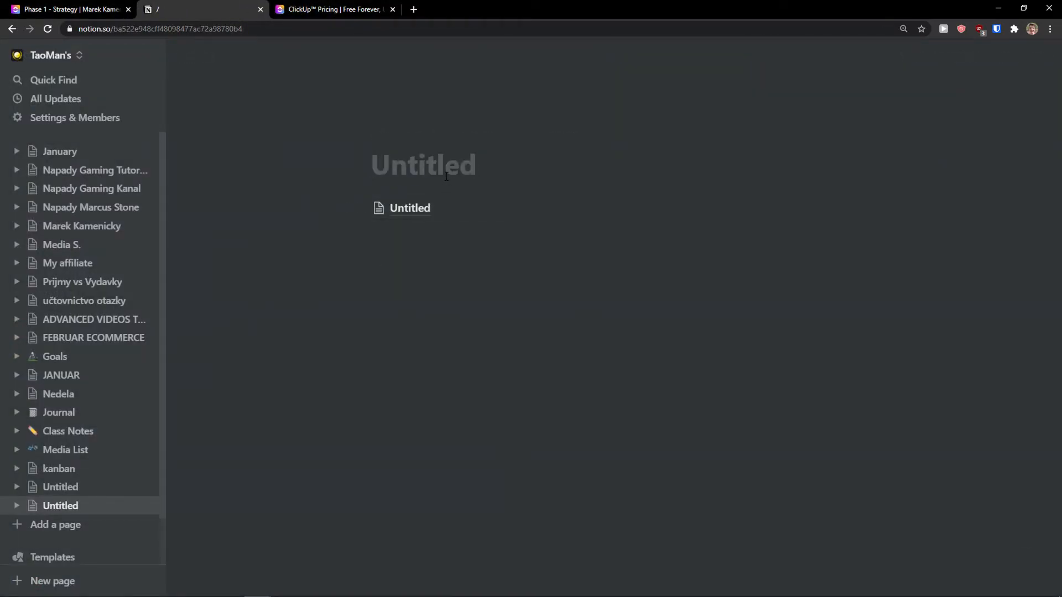
left_click(418, 244)
type("/TIME")
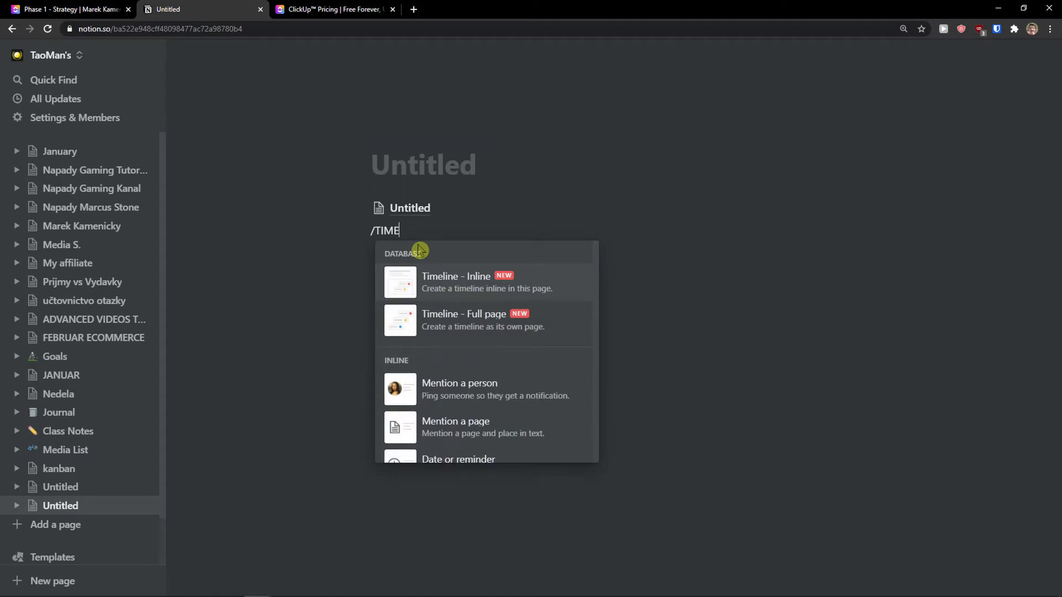
key("BackSpace")
key("BackSpace")
key("BackSpace")
key("BackSpace")
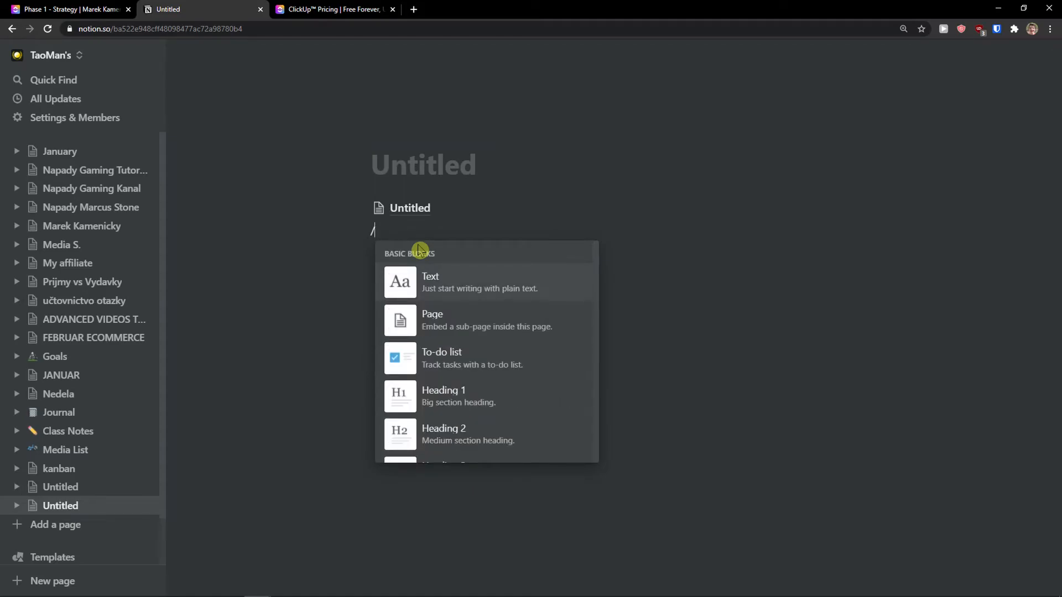
scroll(498, 393, "down", 5)
scroll(510, 402, "down", 10)
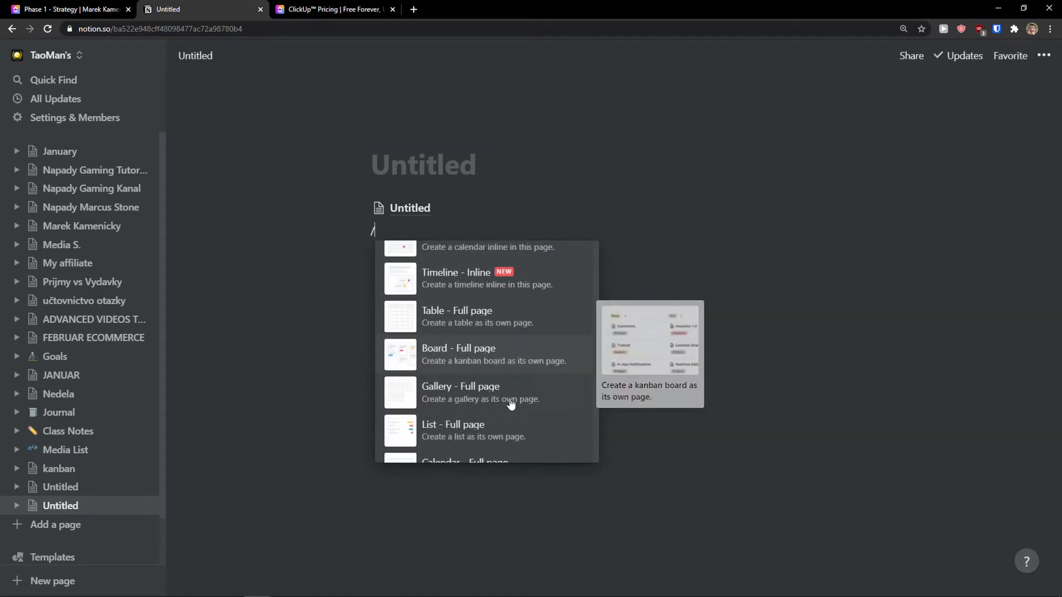
scroll(510, 404, "up", 5)
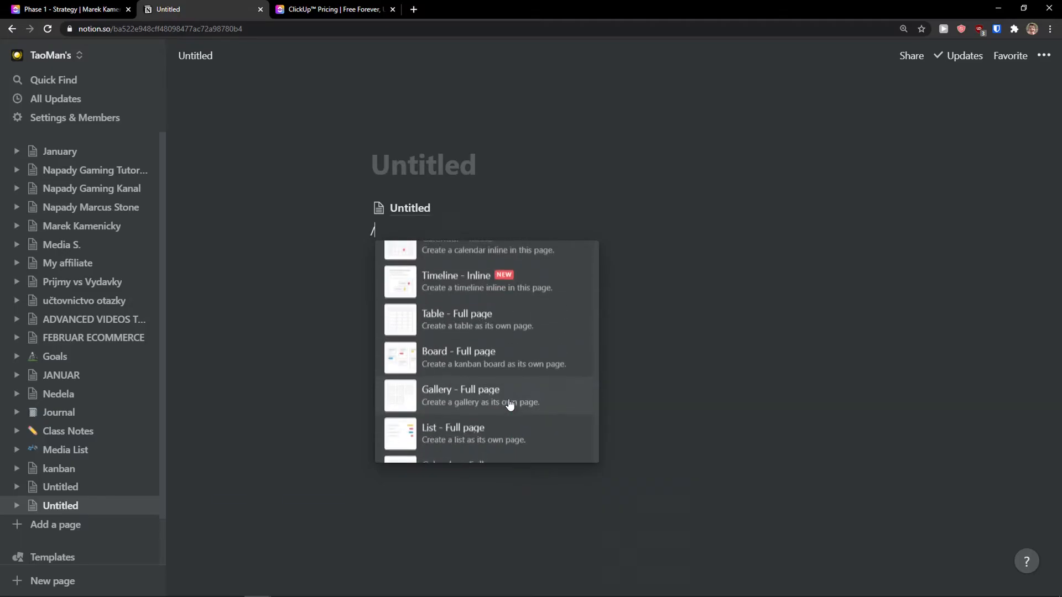
scroll(510, 405, "up", 5)
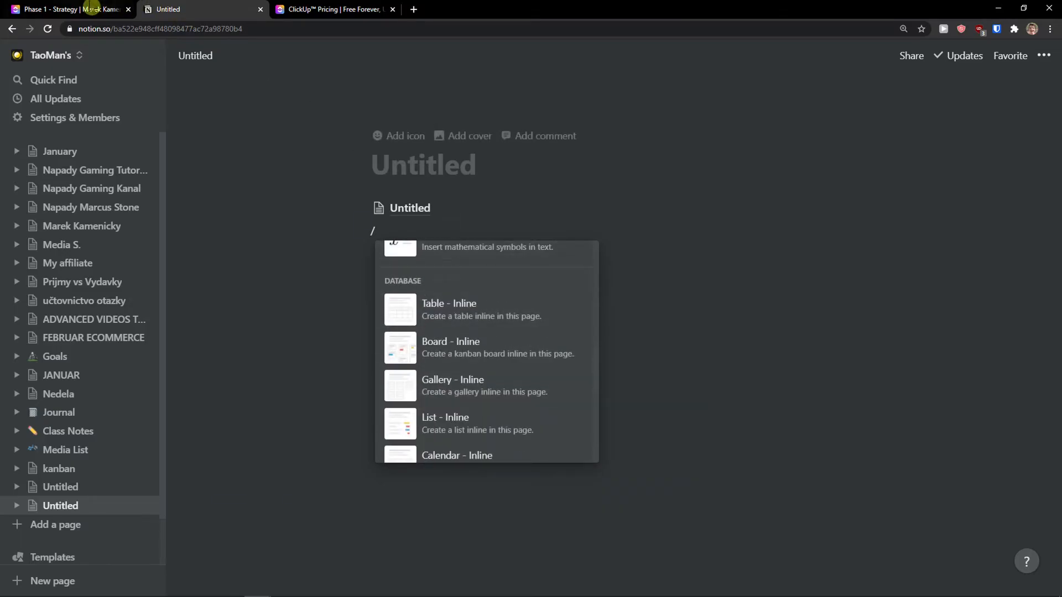
Switch to ClickUp and add a Doc view to the Phase 1 - Strategy list
left_click(101, 12)
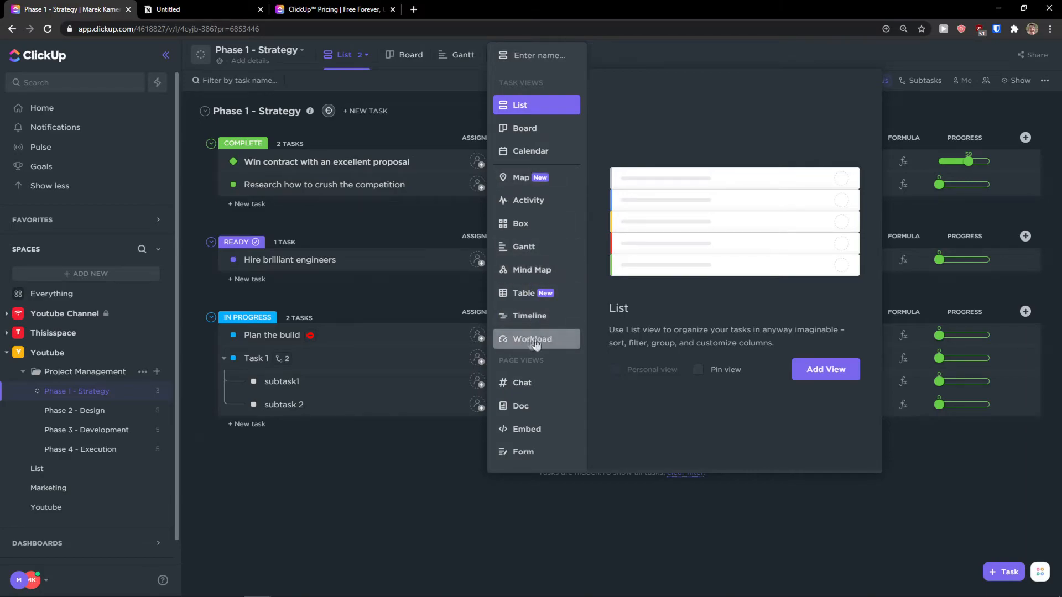
left_click(528, 410)
left_click(825, 369)
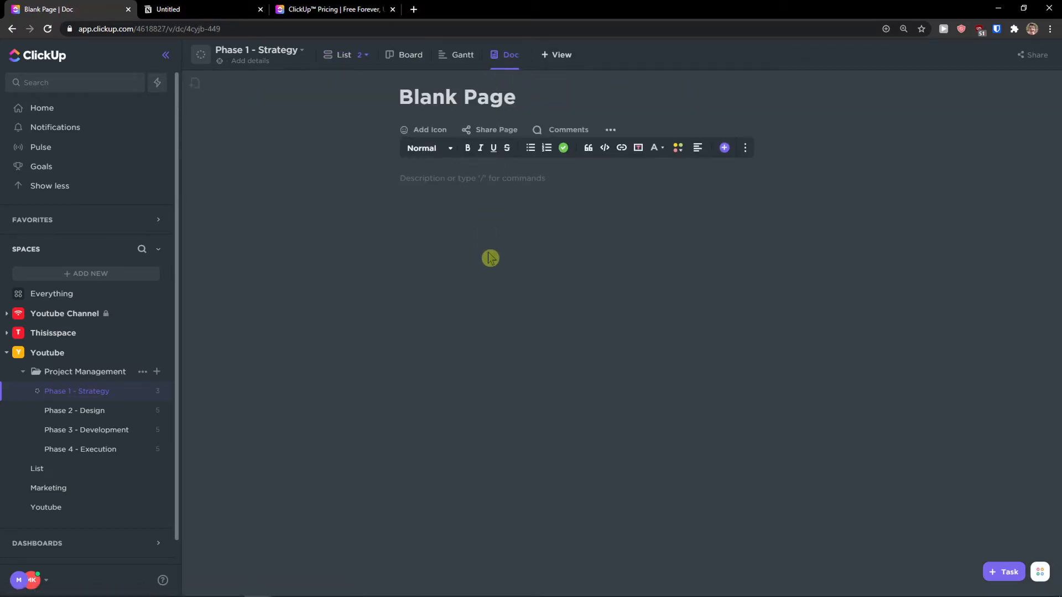
Examine the slash commands available in the new Doc's blank page, and return to the block commands in Notion
left_click(208, 9)
left_click(66, 9)
type("/")
scroll(582, 218, "down", 10)
scroll(582, 227, "up", 10)
scroll(582, 230, "up", 2)
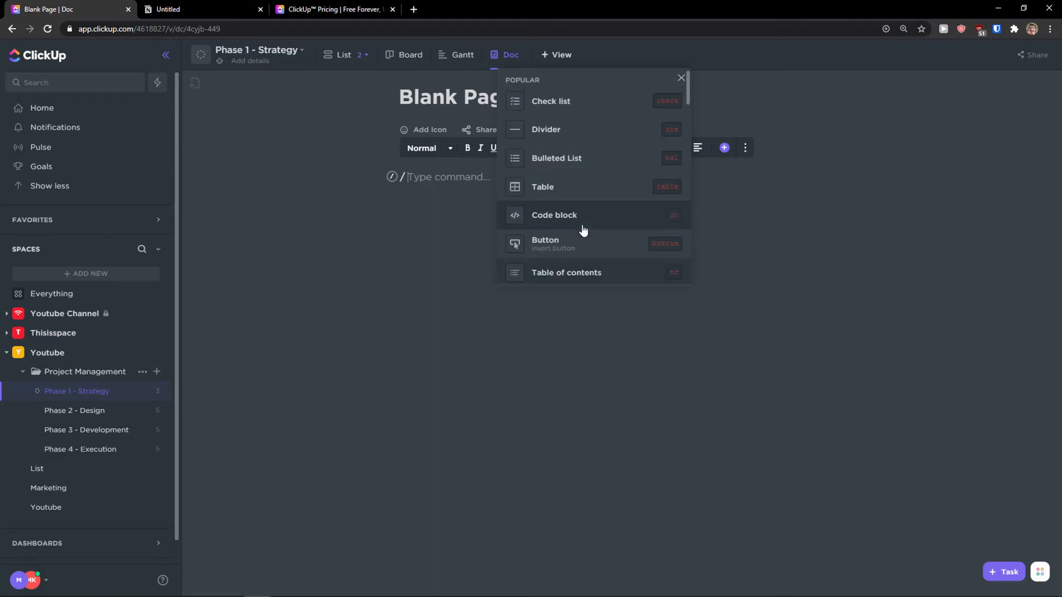
scroll(582, 232, "down", 6)
scroll(585, 237, "down", 9)
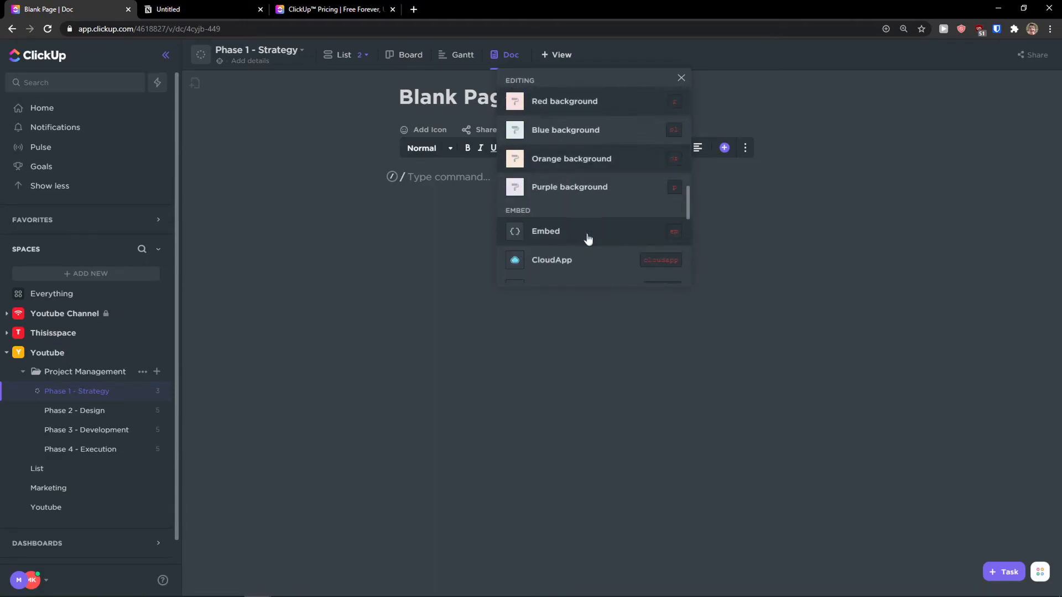
left_click(209, 10)
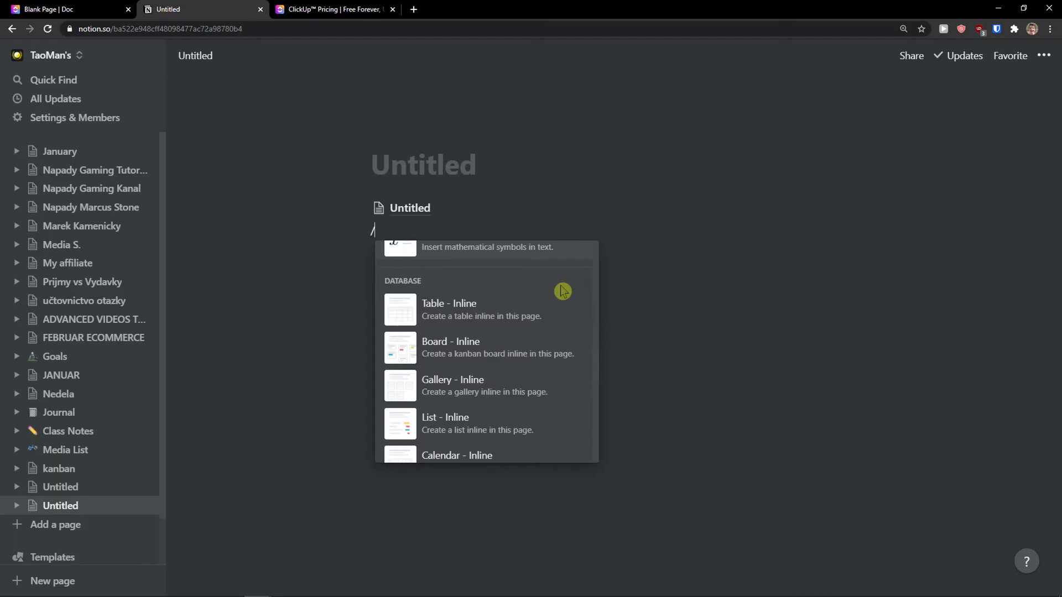
Switch to ClickUp, close the Doc's slash commands, and look through the Board, Gantt and Doc views of the Phase 1 - Strategy list
left_click(55, 10)
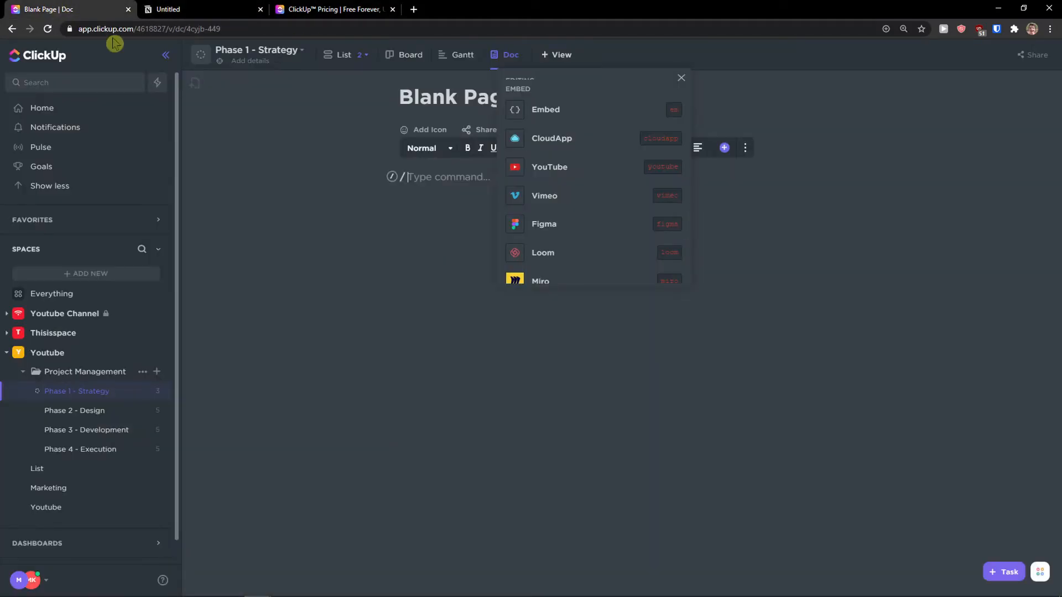
left_click(342, 210)
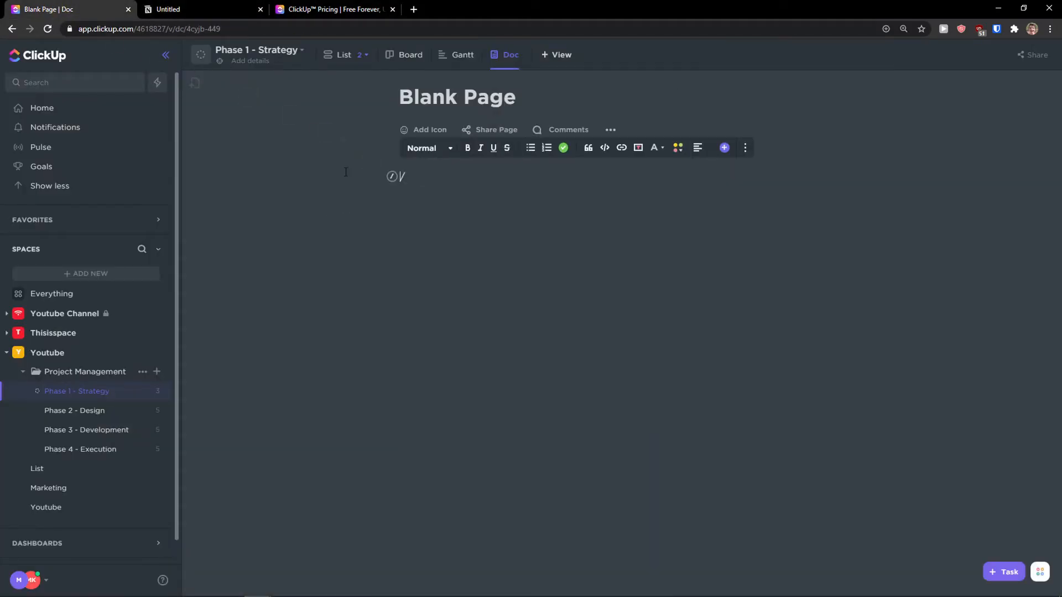
left_click(406, 57)
left_click(457, 56)
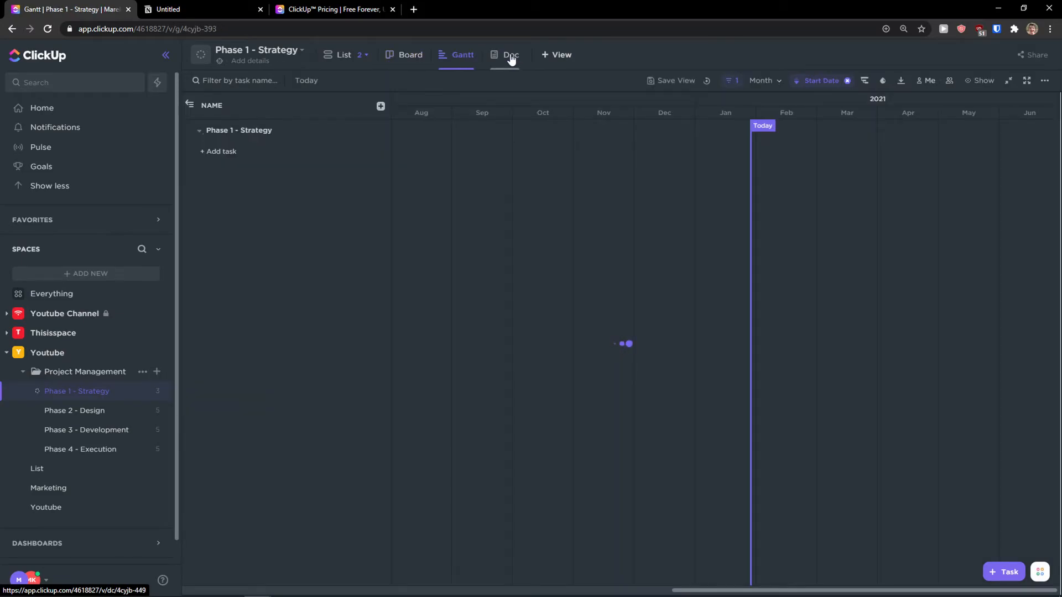
left_click(510, 56)
Return to Notion, dismiss the block commands, look at both Untitled pages, and open the kanban page
left_click(195, 8)
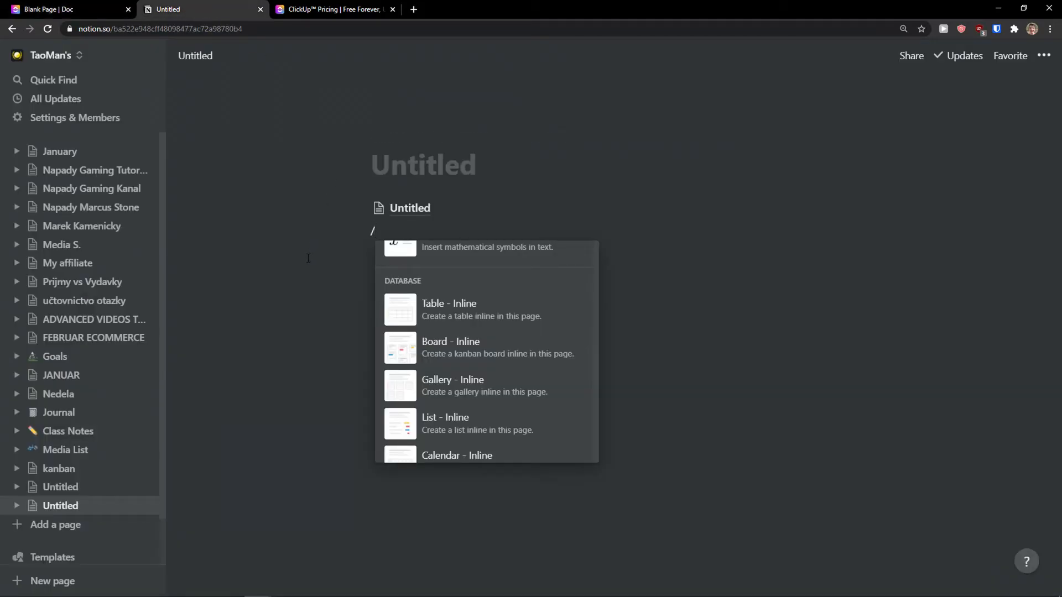
key("Escape")
left_click(85, 487)
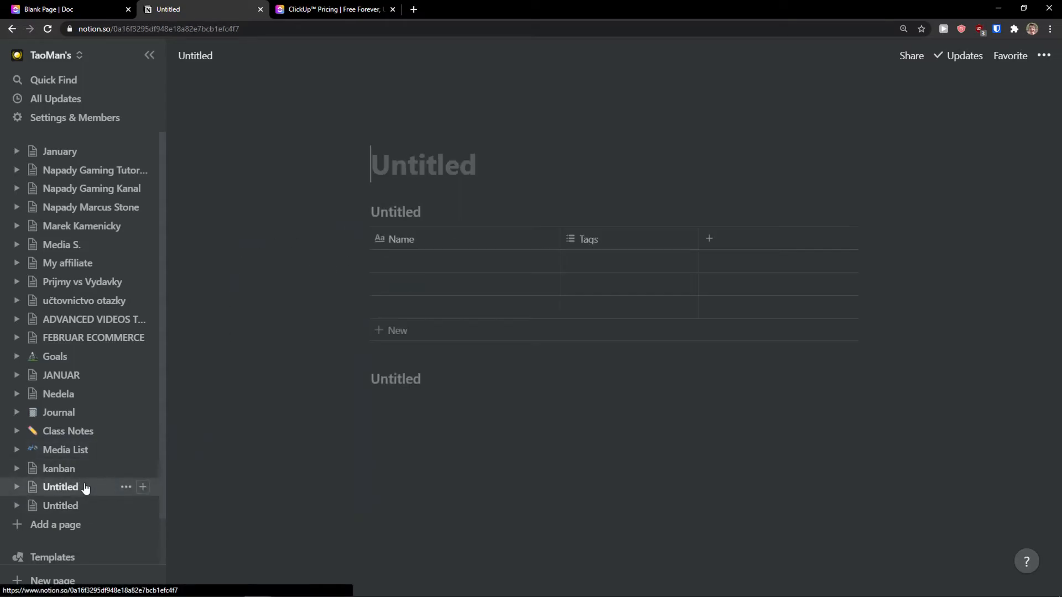
left_click(71, 505)
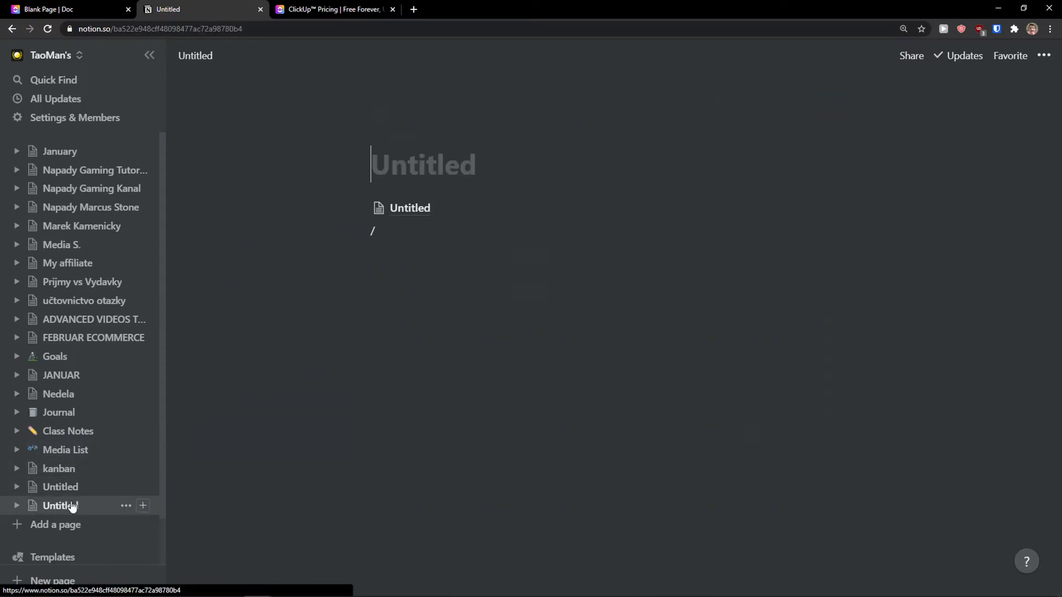
left_click(59, 468)
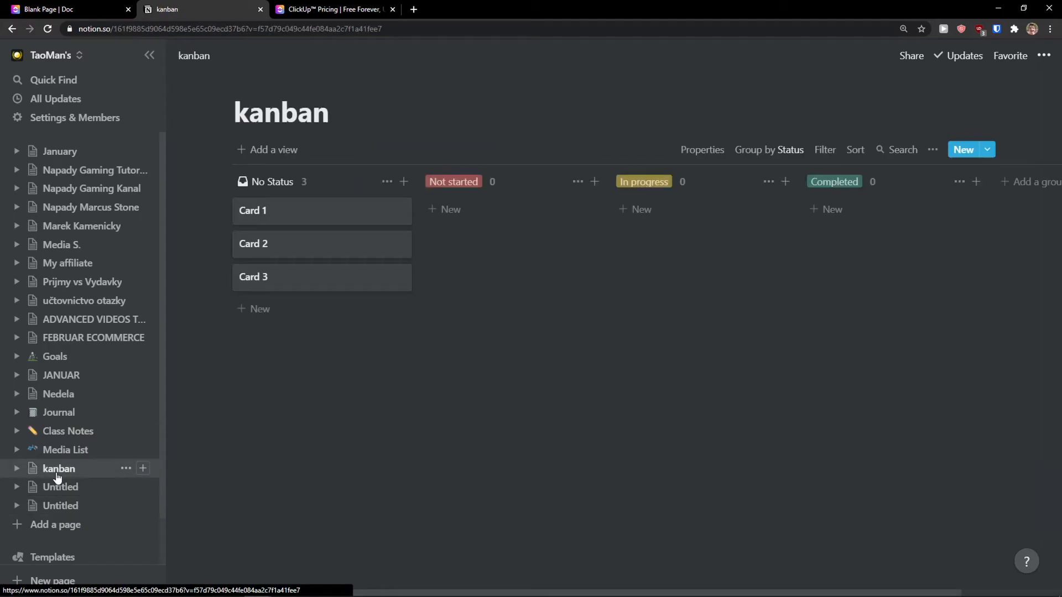
In ClickUp's Board view of Phase 1 - Strategy, create the task "tHIS IS A TASK" under To Do and move it to Ready
left_click(36, 8)
left_click(414, 60)
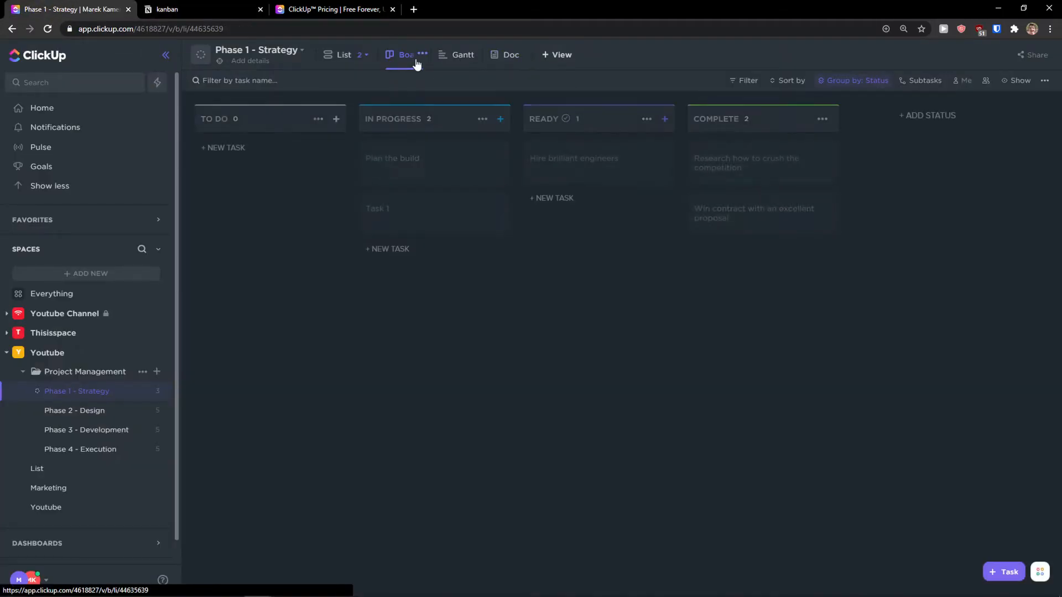
left_click(225, 148)
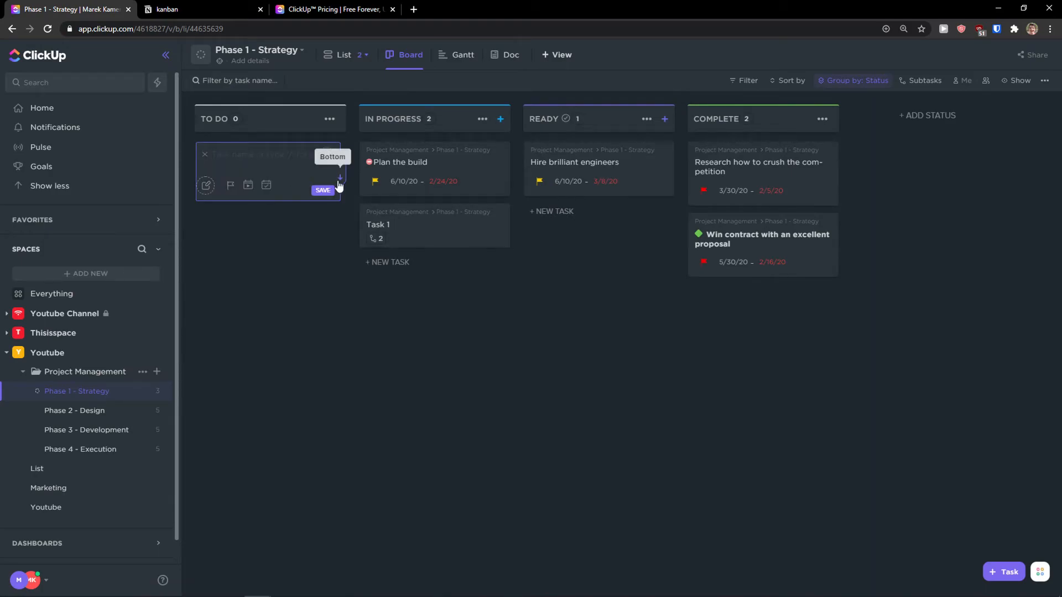
type("tHIS IS A TASK")
key("Return")
left_click_drag(278, 161, 581, 197)
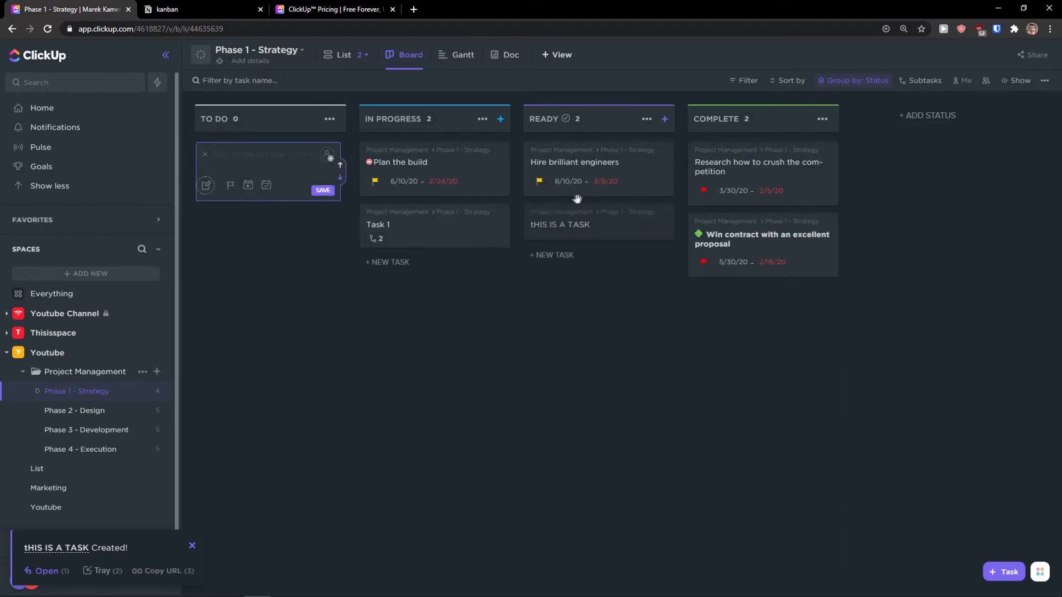
Switch to Notion's kanban board and move Card 1 to Not started and Card 2 to In progress
left_click(237, 8)
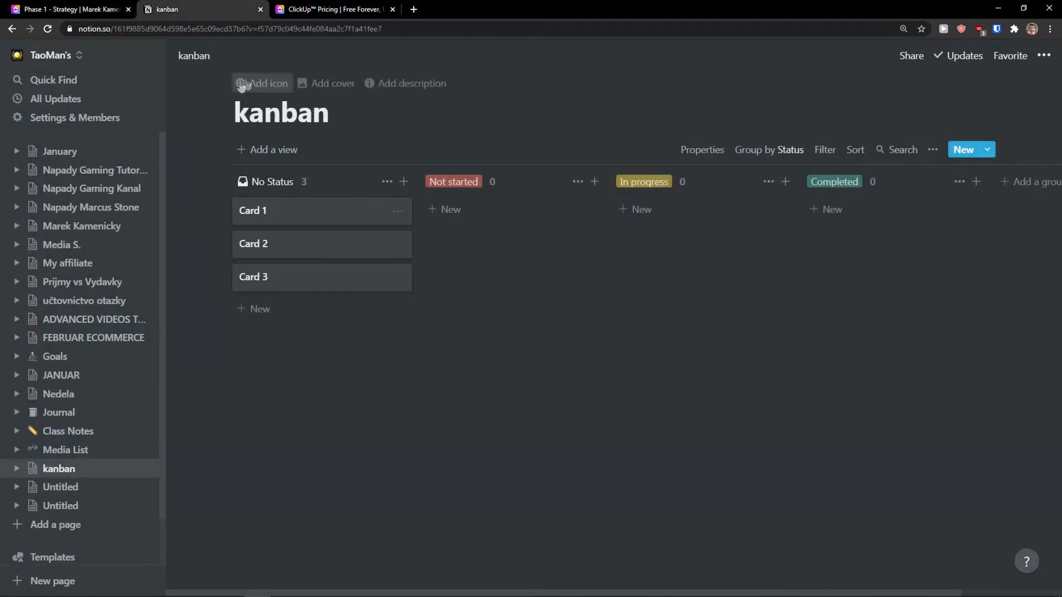
left_click_drag(402, 215, 479, 221)
left_click_drag(340, 211, 680, 217)
Add a card named "task" to the Not started column, view its page, and move the card to No Status
left_click(458, 243)
type("task")
key("Escape")
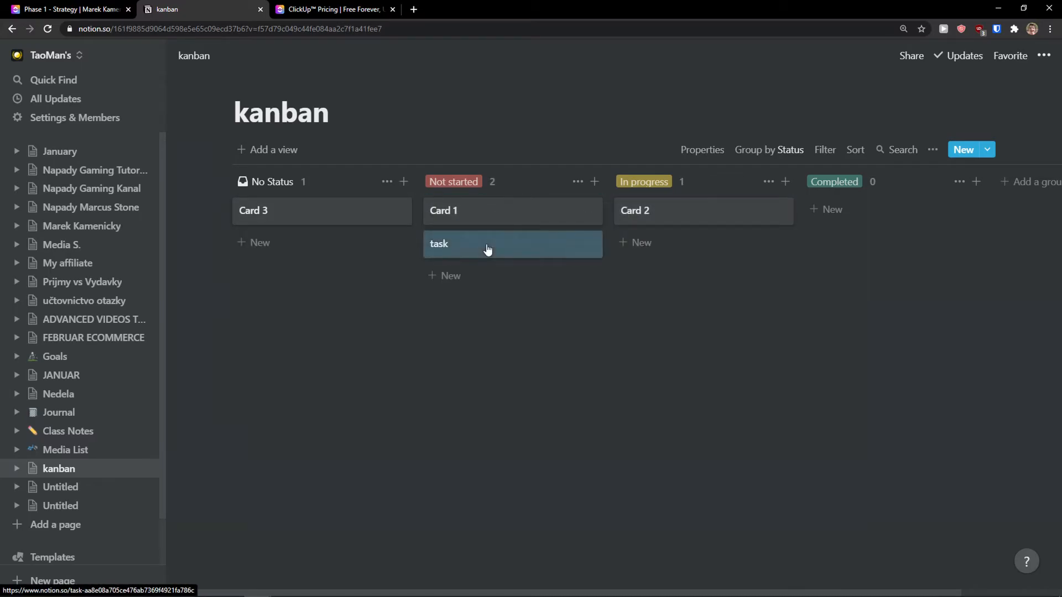
left_click(549, 254)
left_click(1036, 330)
left_click_drag(503, 239, 291, 264)
Switch to ClickUp, discard the empty new task under To Do, and move Plan the build to Complete
left_click(80, 7)
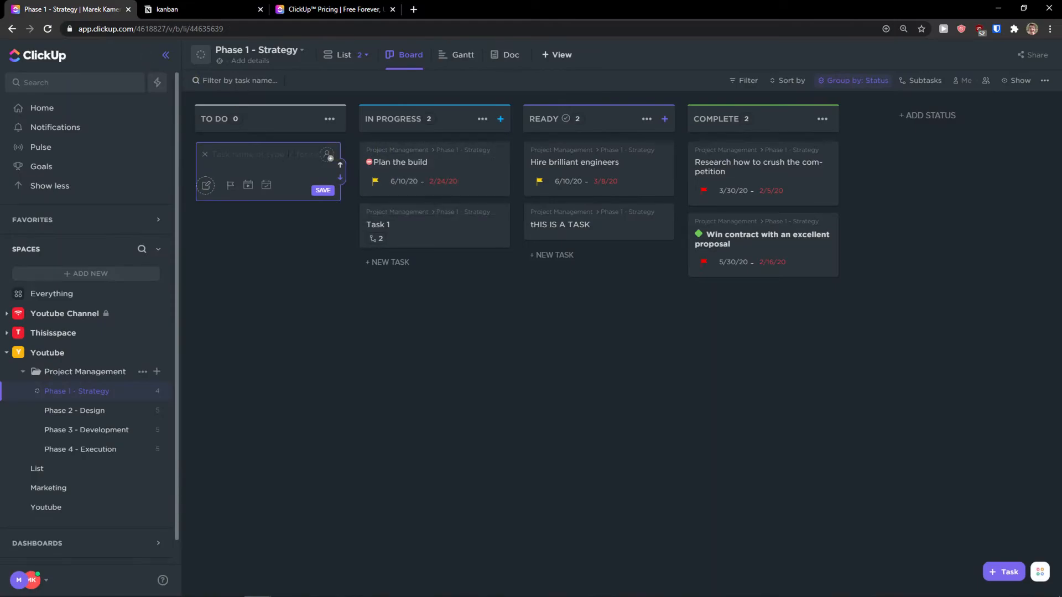
left_click(261, 226)
left_click_drag(408, 161, 760, 157)
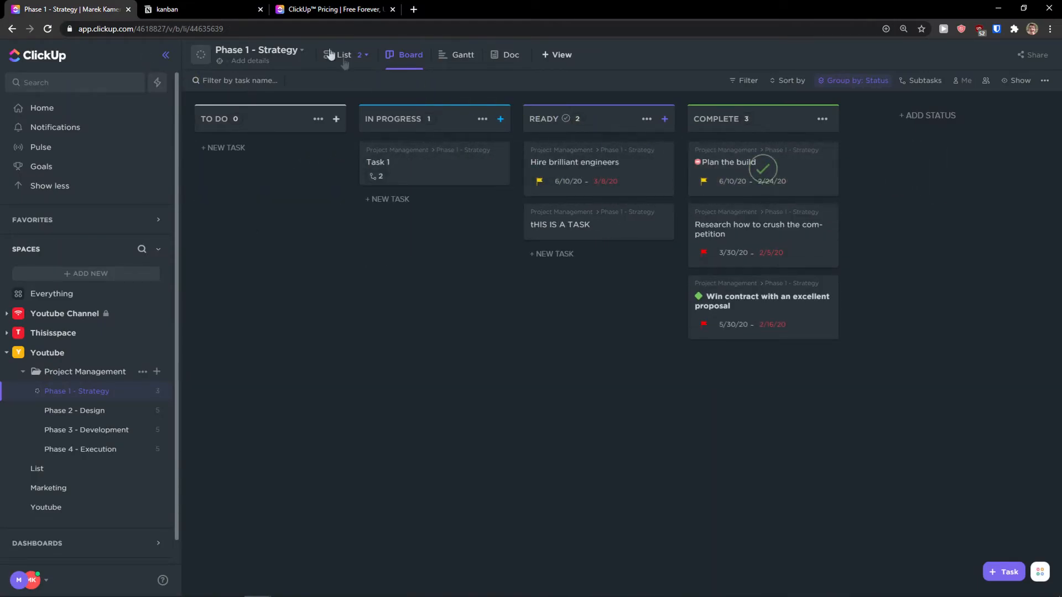
In Notion, add an entry named "Monday Task" on December 28, 2020 to the calendar in the Untitled page containing the table
left_click(230, 7)
left_click(54, 485)
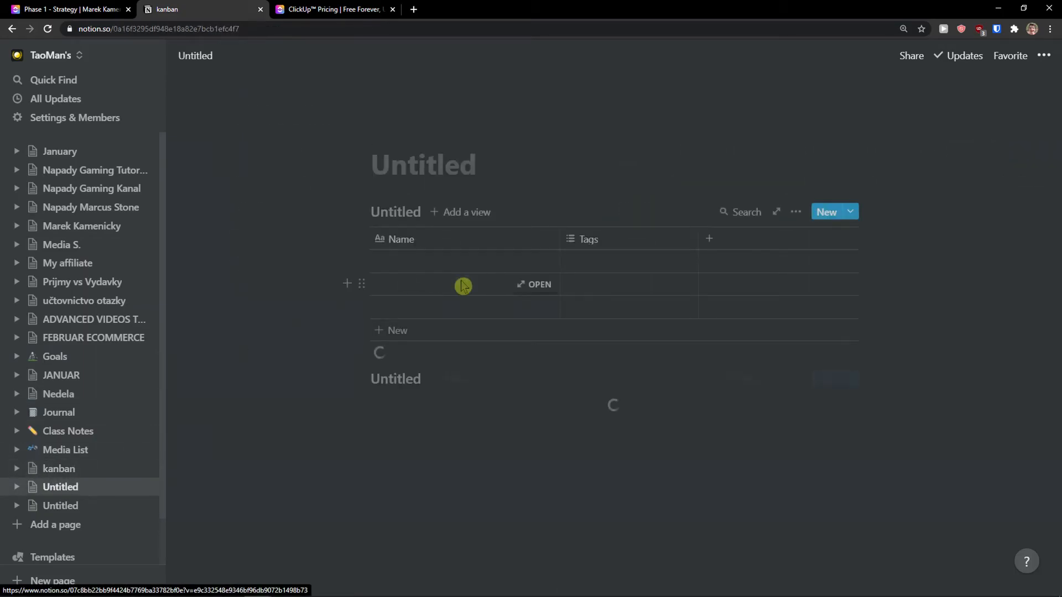
scroll(432, 362, "down", 2)
scroll(447, 369, "down", 1)
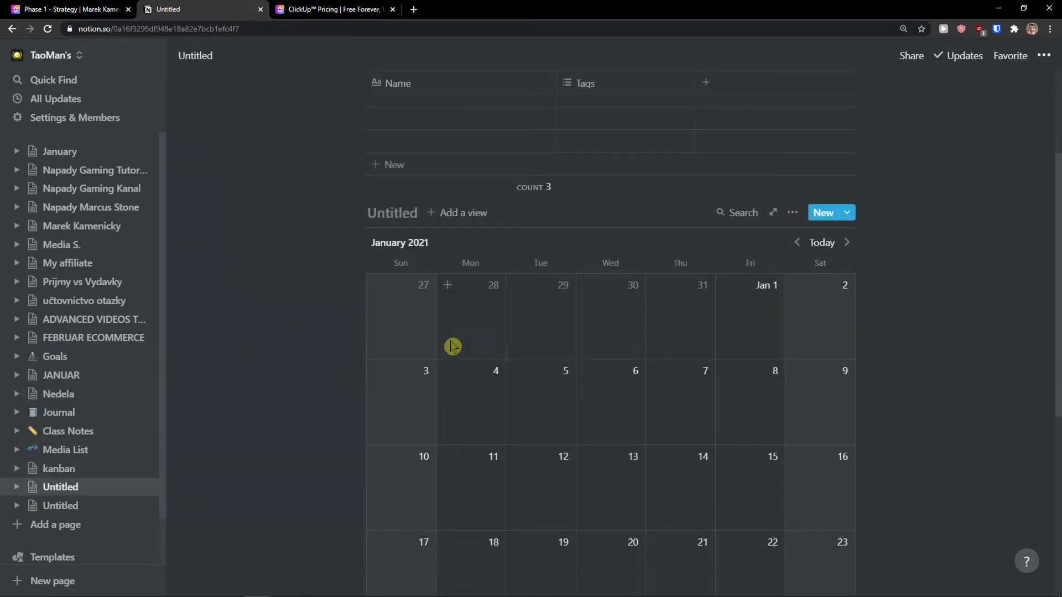
left_click(448, 284)
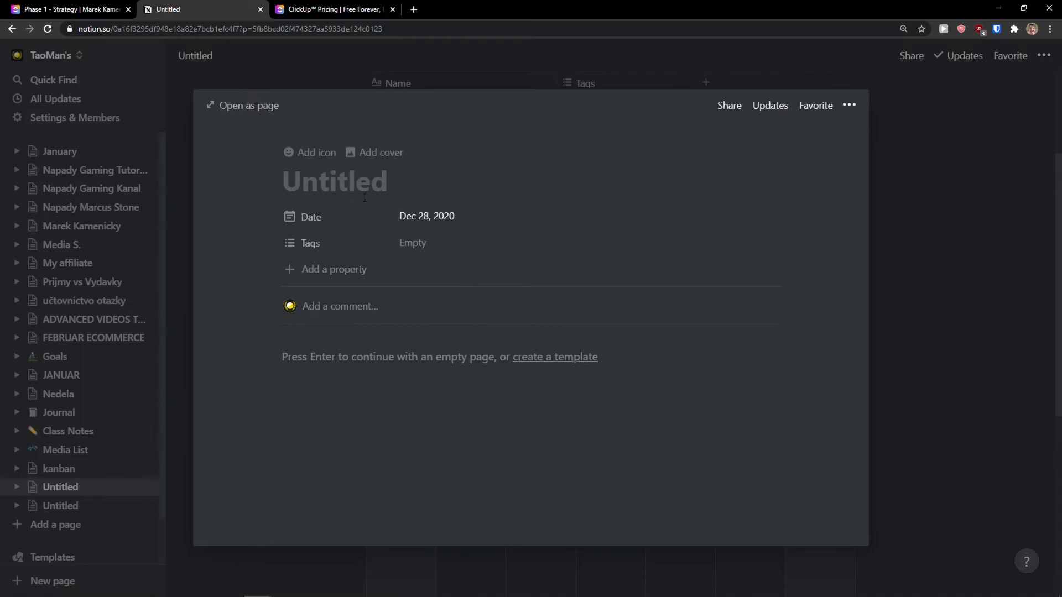
type("Monday Task")
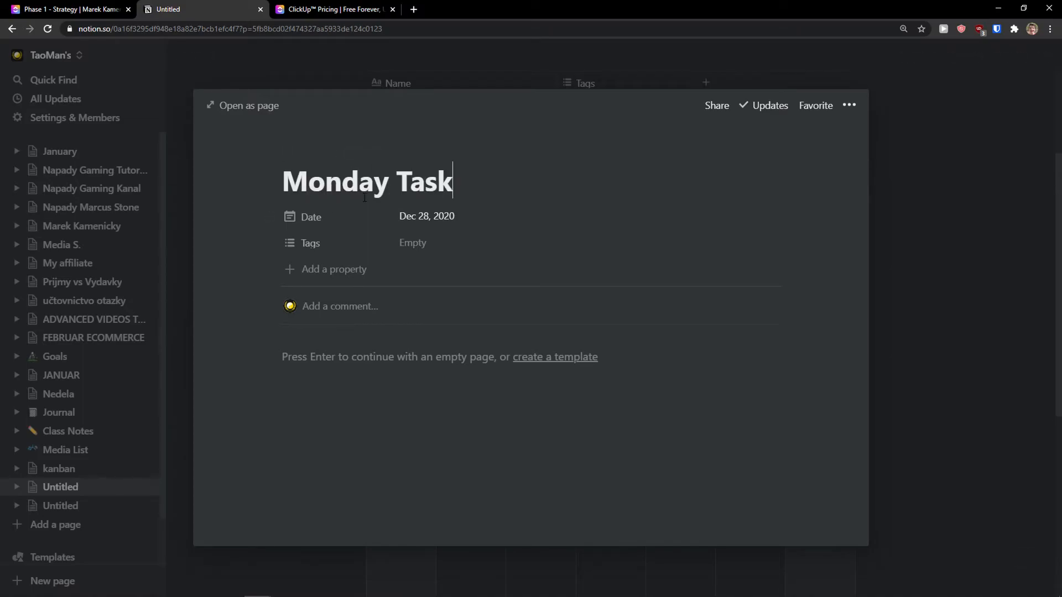
key("Escape")
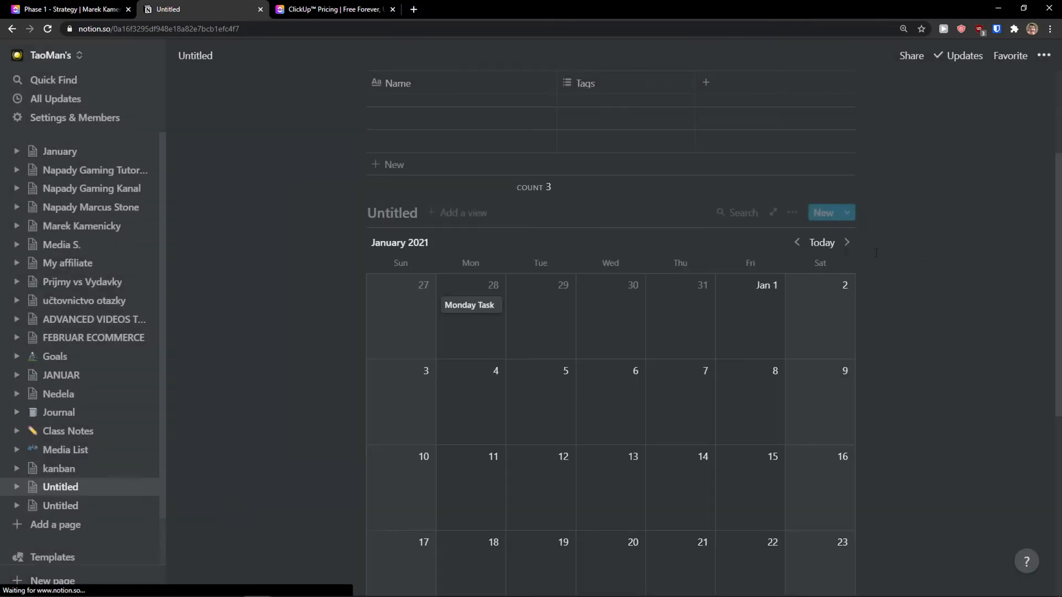
In ClickUp, add a Calendar view to Phase 1 - Strategy and create the task "This is a calendar" on Monday, December 28
left_click(67, 9)
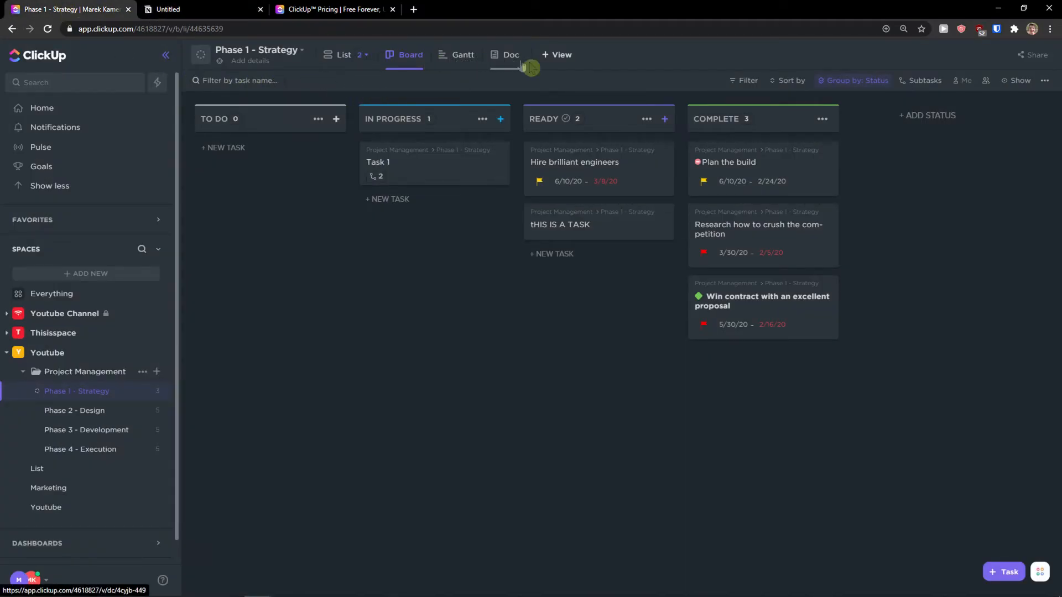
left_click(559, 58)
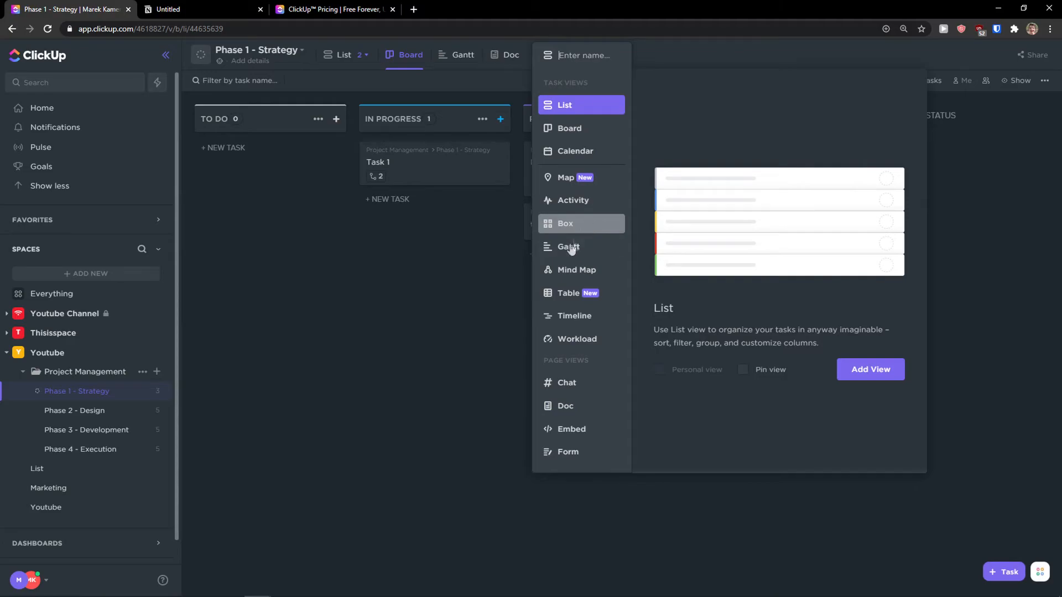
left_click(584, 152)
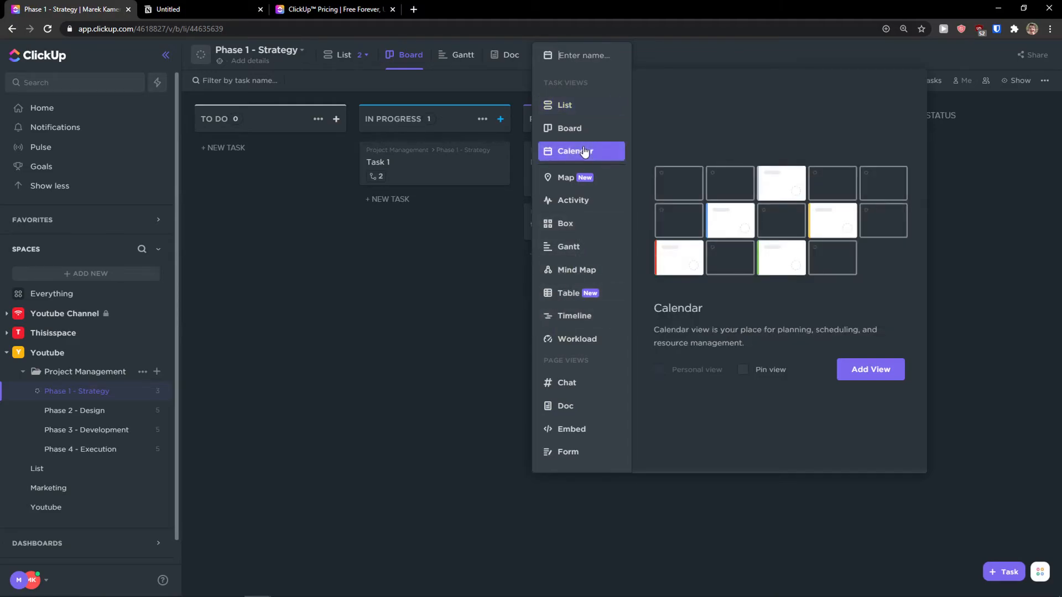
left_click(851, 372)
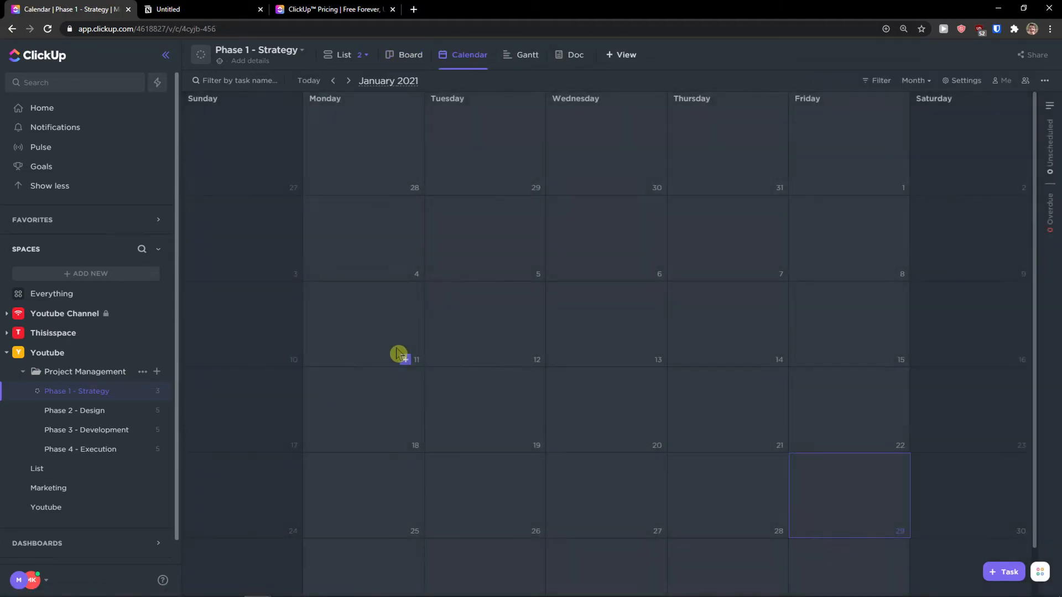
left_click(401, 189)
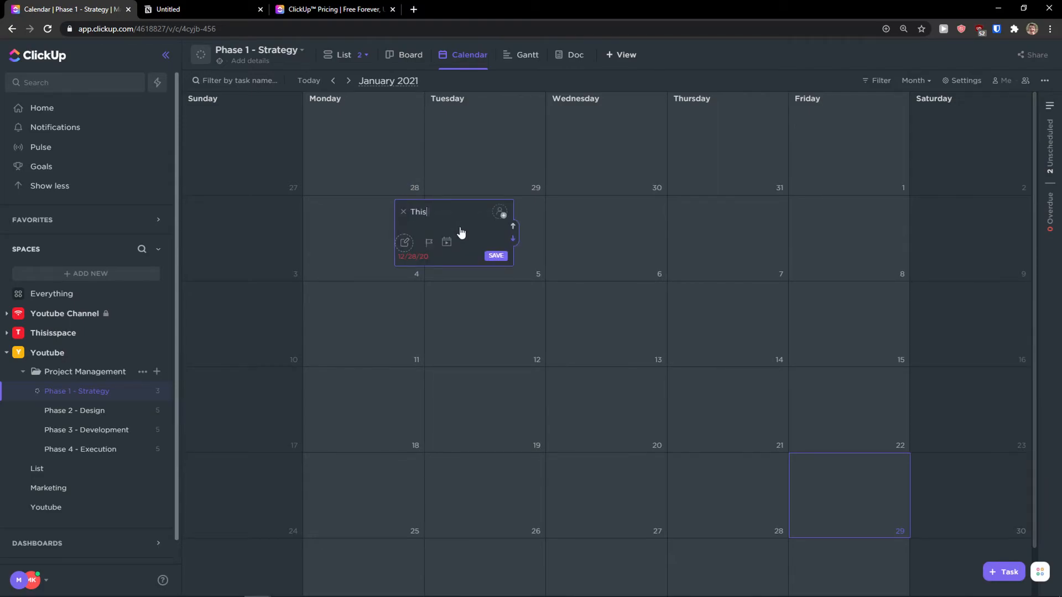
left_click(495, 255)
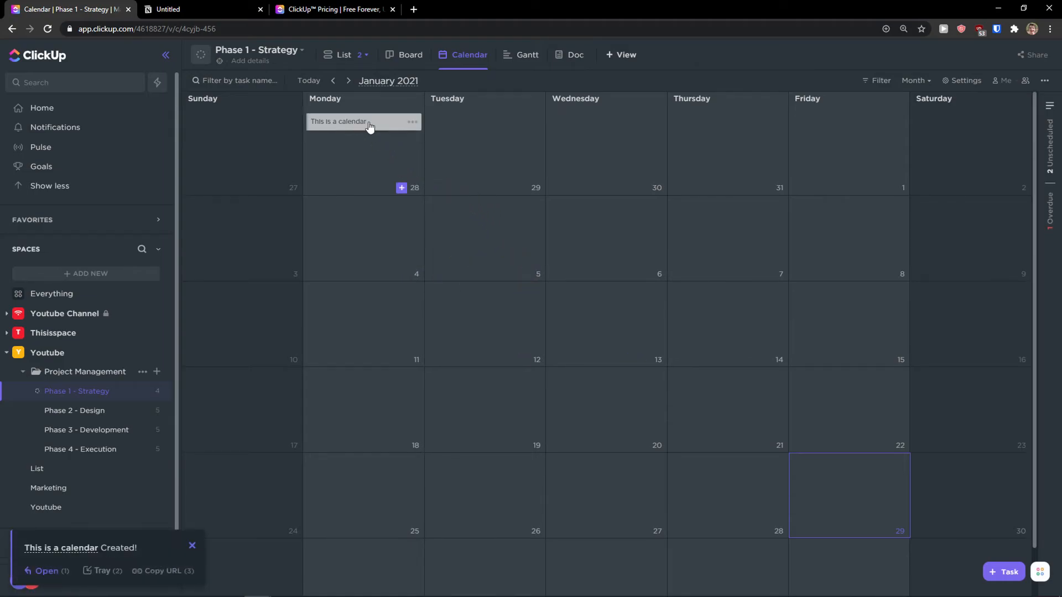
Compare the Notion calendar with ClickUp's Calendar view, and review the view types that ClickUp offers for the list
left_click(209, 9)
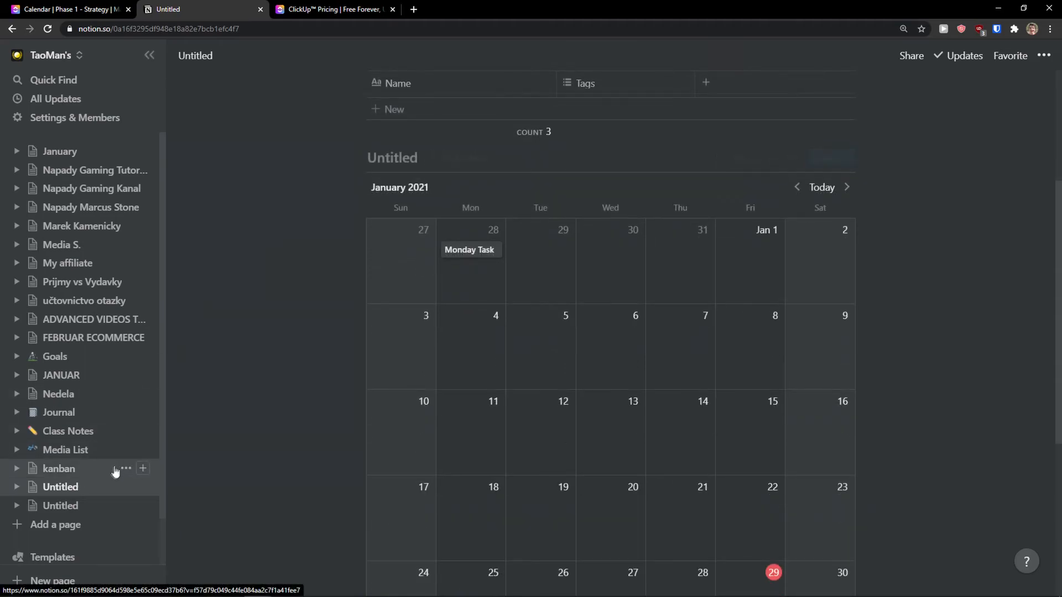
left_click(83, 9)
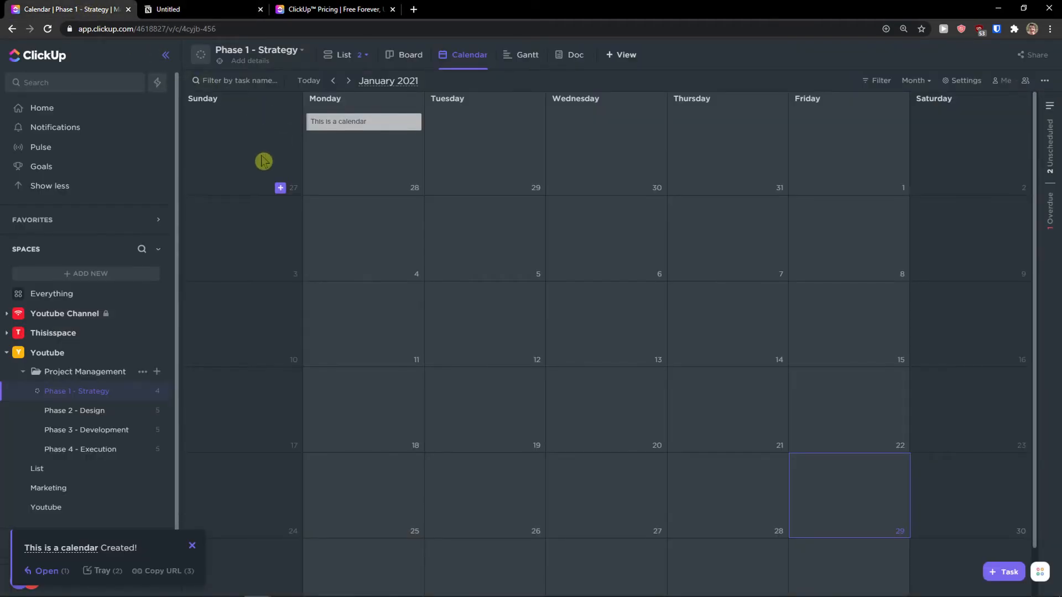
left_click(184, 8)
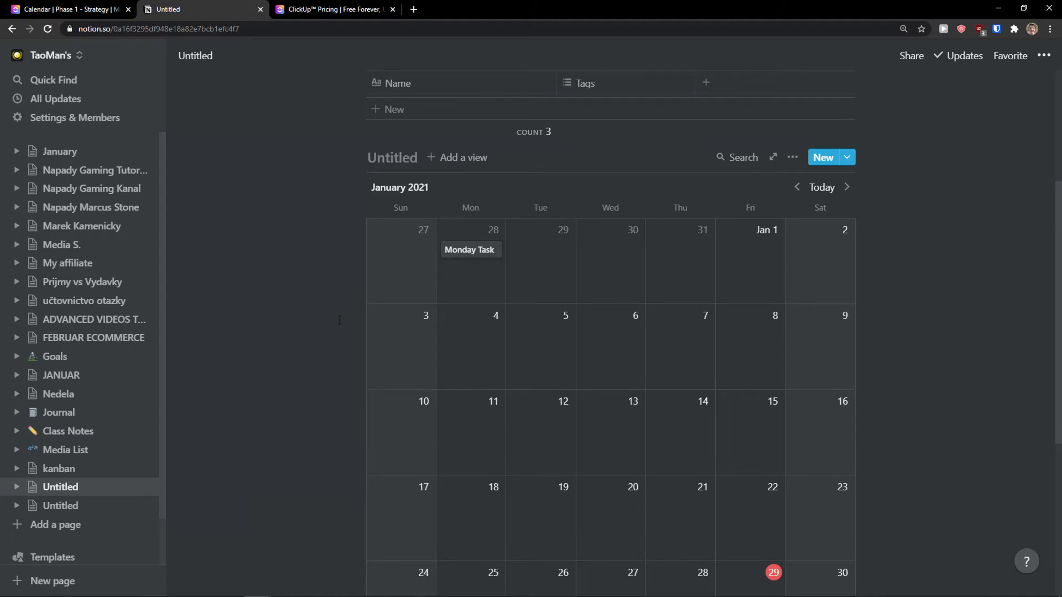
left_click(37, 6)
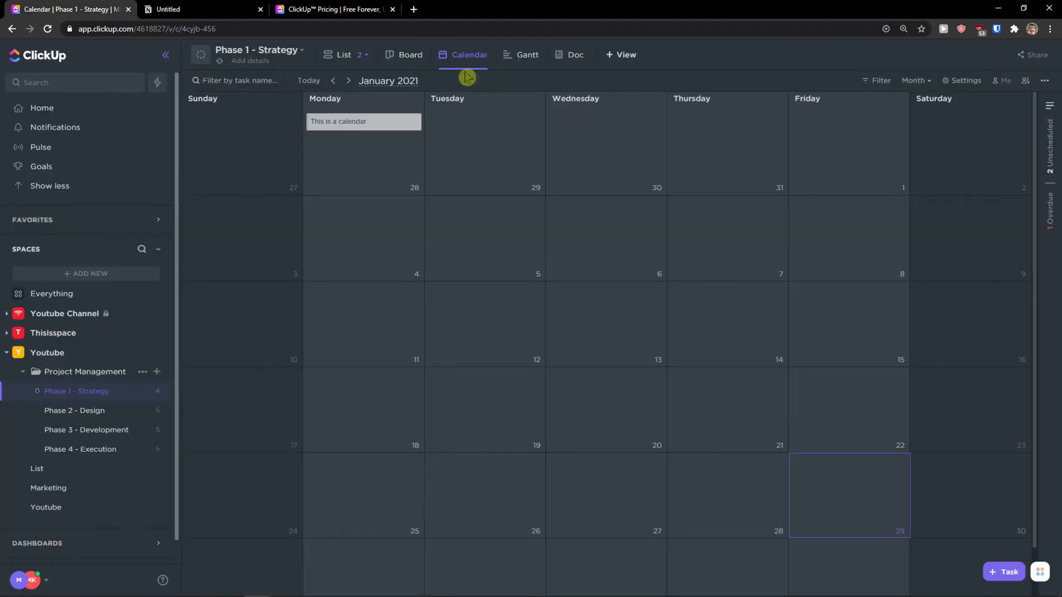
left_click(624, 54)
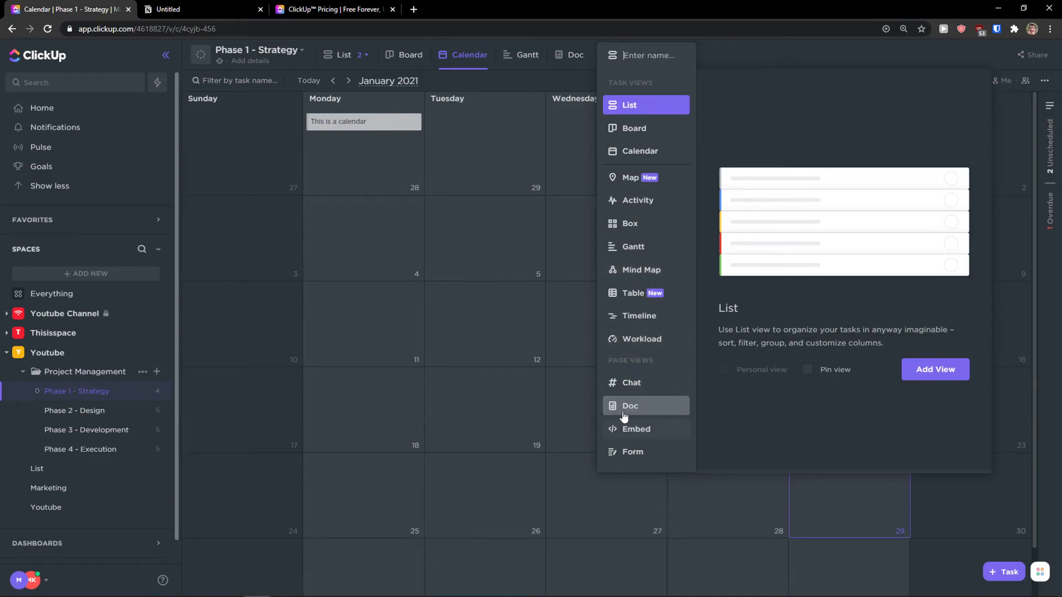
left_click(174, 8)
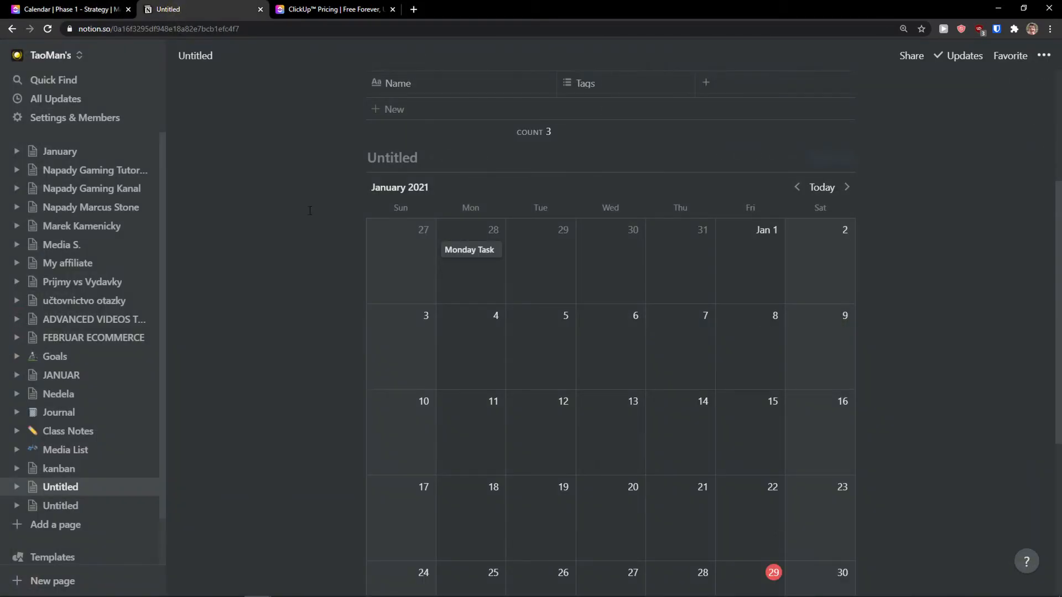
scroll(282, 178, "down", 3)
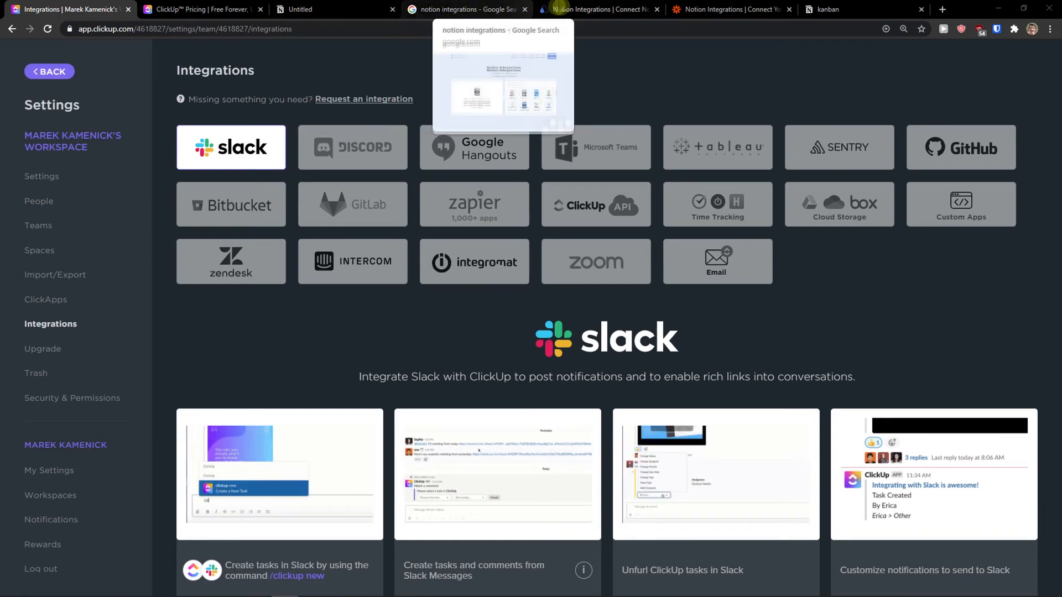
Compare the Notion Integrations page on Zapier, ClickUp's Integrations settings, and the connected apps in Notion's settings
left_click(567, 8)
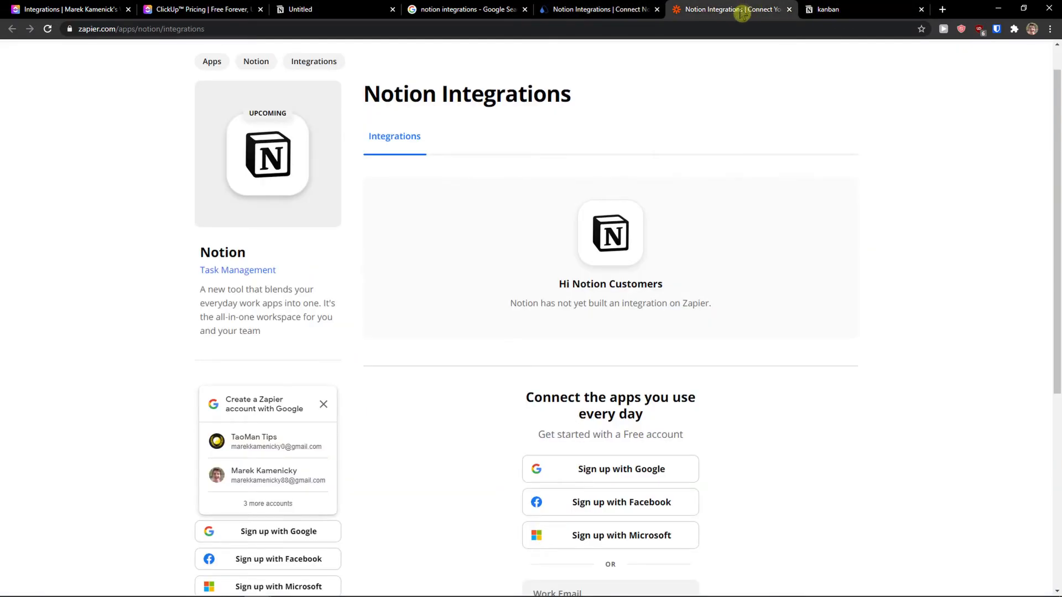
scroll(652, 189, "down", 2)
scroll(652, 188, "up", 2)
left_click(55, 9)
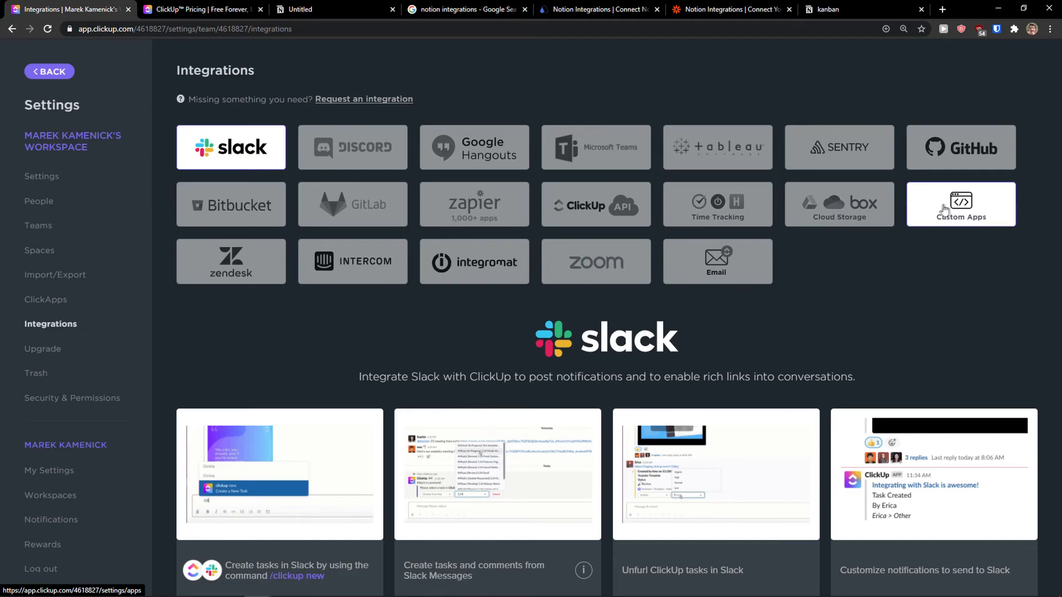
left_click(357, 7)
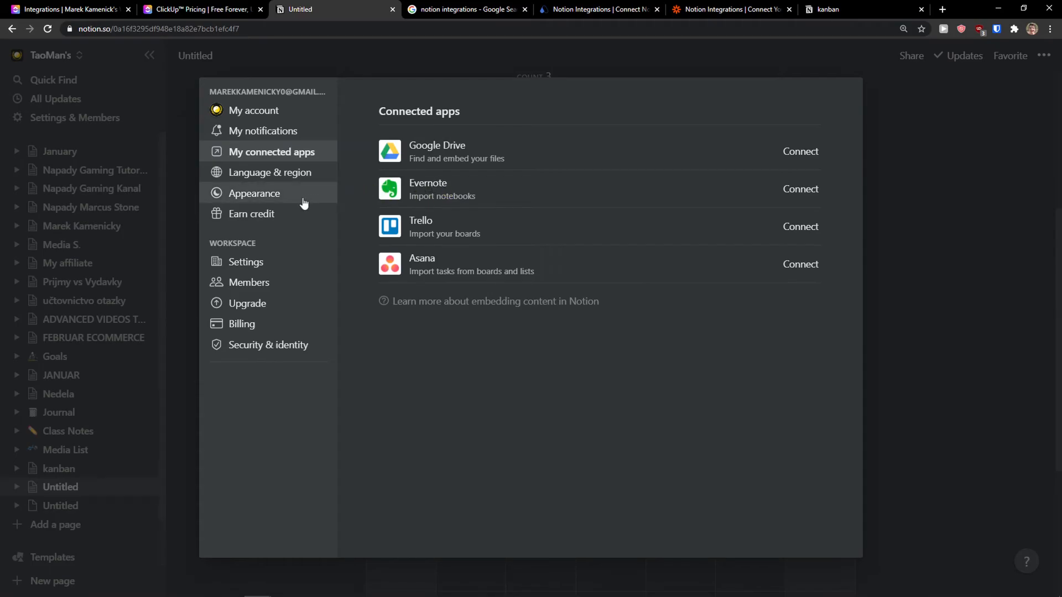
Compare ClickUp's Integrations settings with Notion's connected apps and the Google results for "notion integrations"
key("ctrl+1")
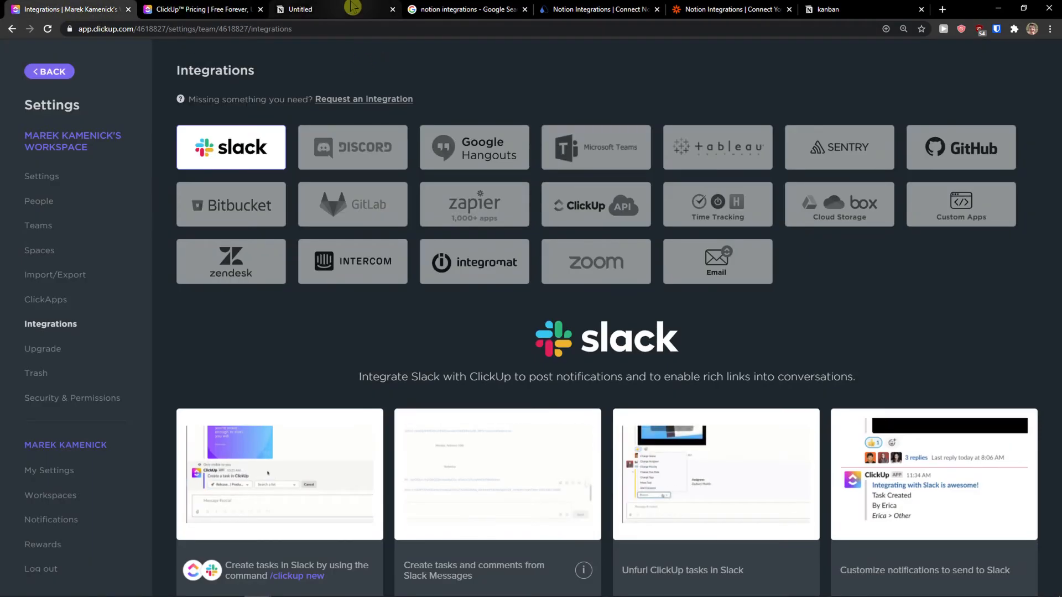
mouse_move(351, 7)
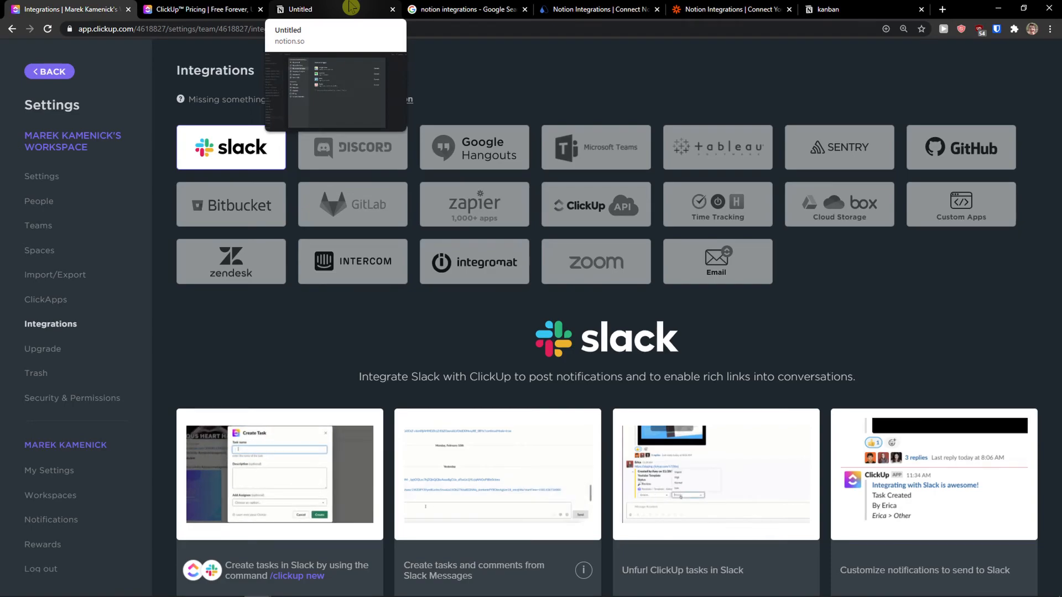
left_click(351, 7)
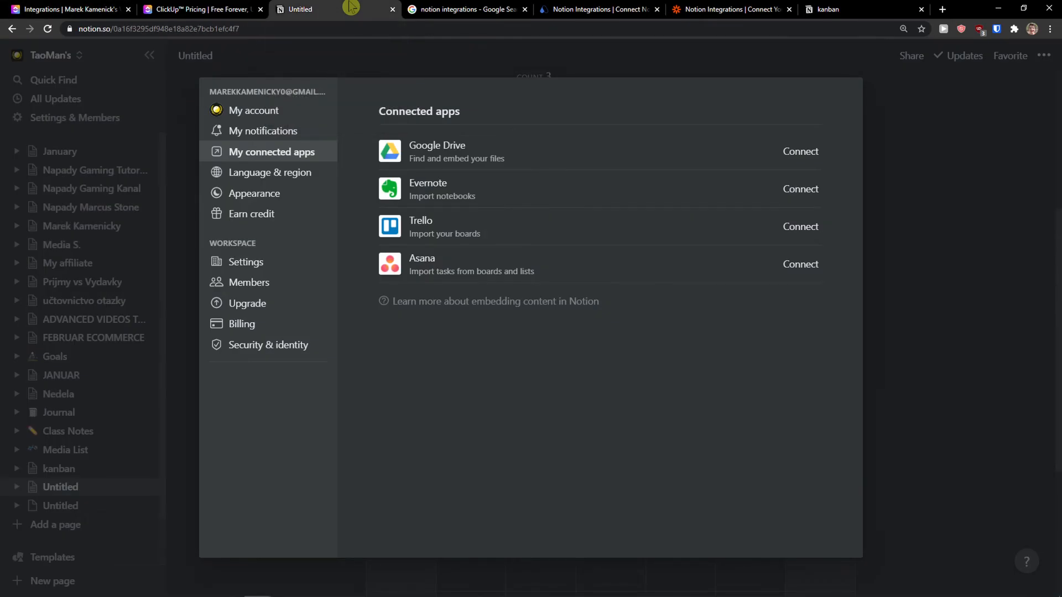
left_click(423, 9)
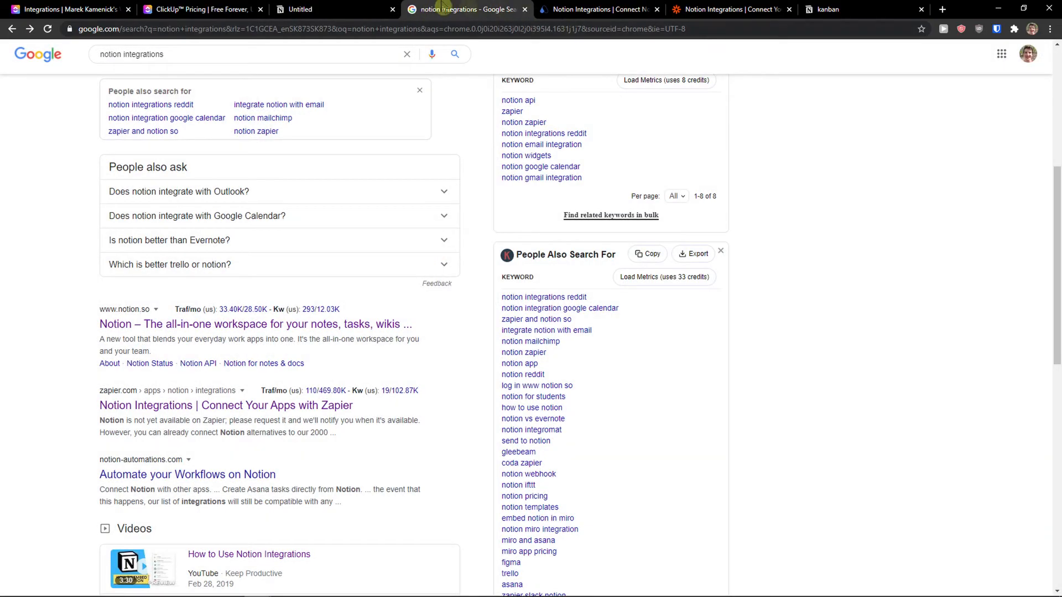
left_click(392, 8)
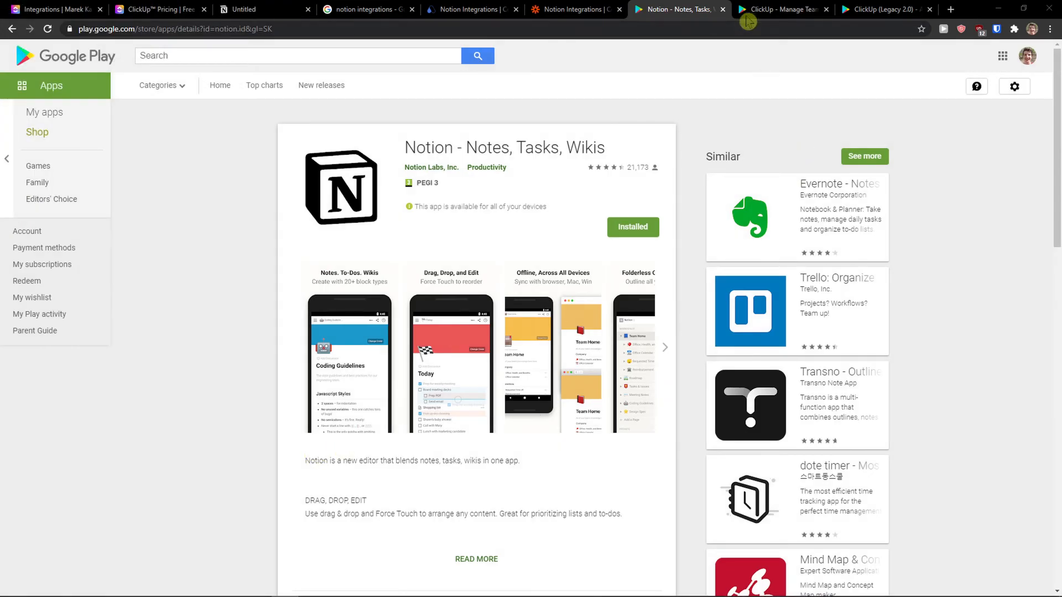
Compare the Google Play listings of Notion and ClickUp - Manage Teams & Tasks, checking Notion's screenshots and ClickUp's reviews
left_click(748, 12)
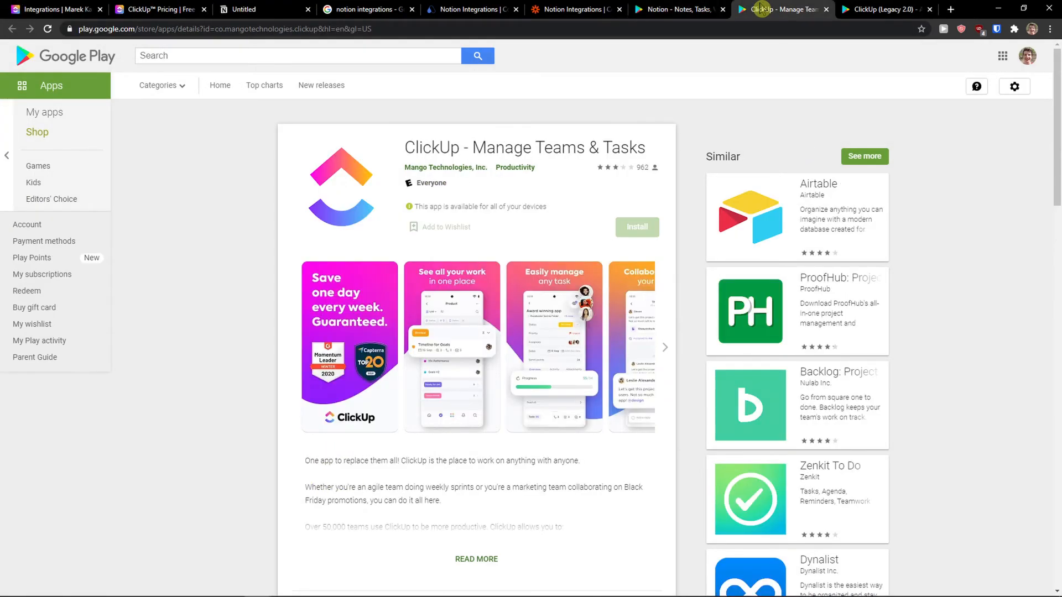
left_click(685, 7)
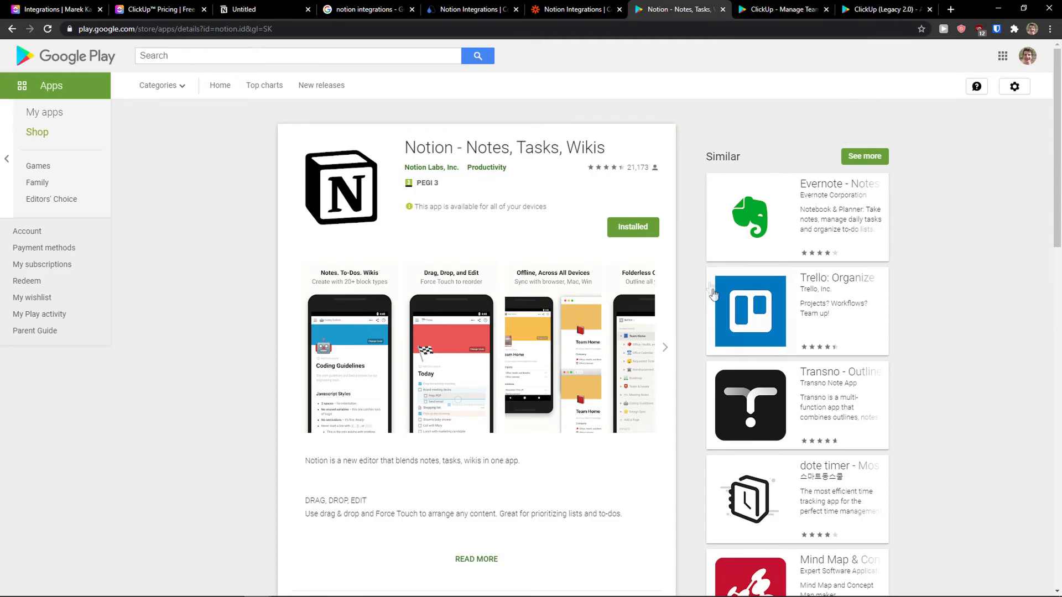
left_click(663, 347)
left_click(662, 347)
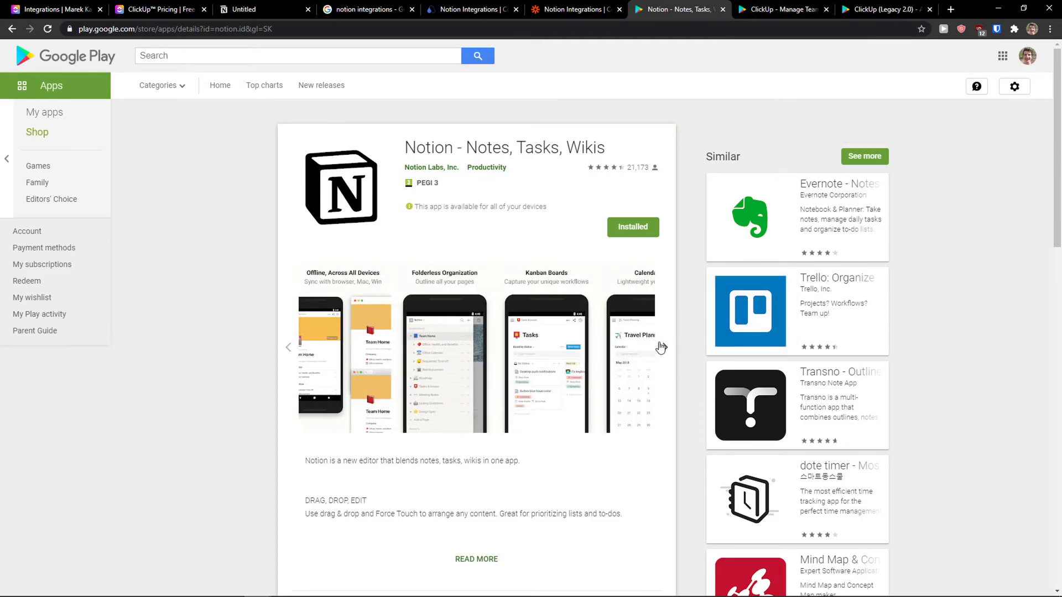
left_click(744, 8)
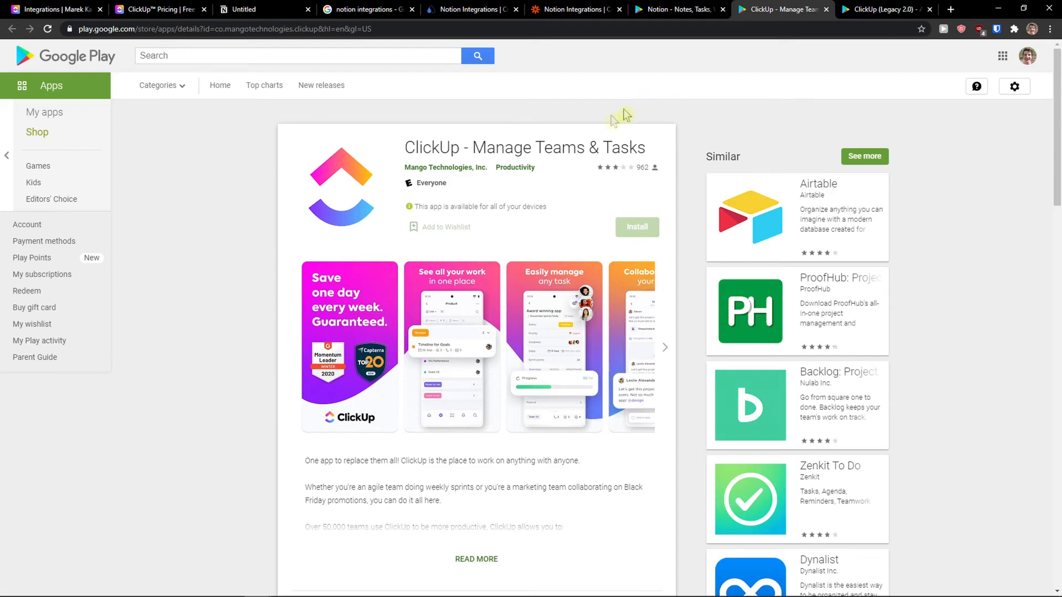
scroll(624, 113, "down", 7)
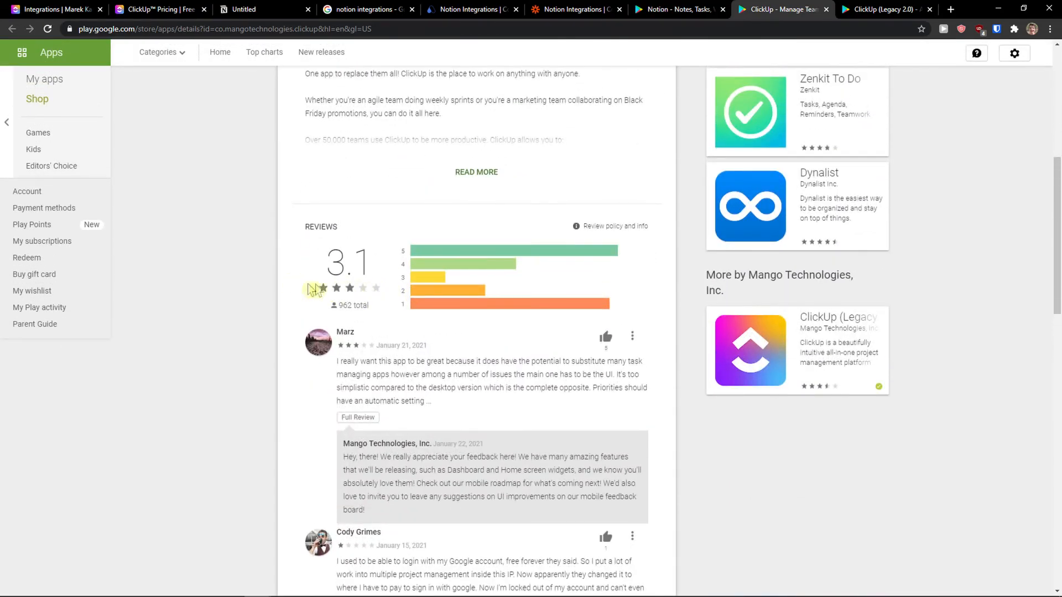
Examine the ratings and screenshots of ClickUp (Legacy 2.0) on Google Play, and compare them with the Notion app's screenshots
left_click_drag(887, 8, 788, 10)
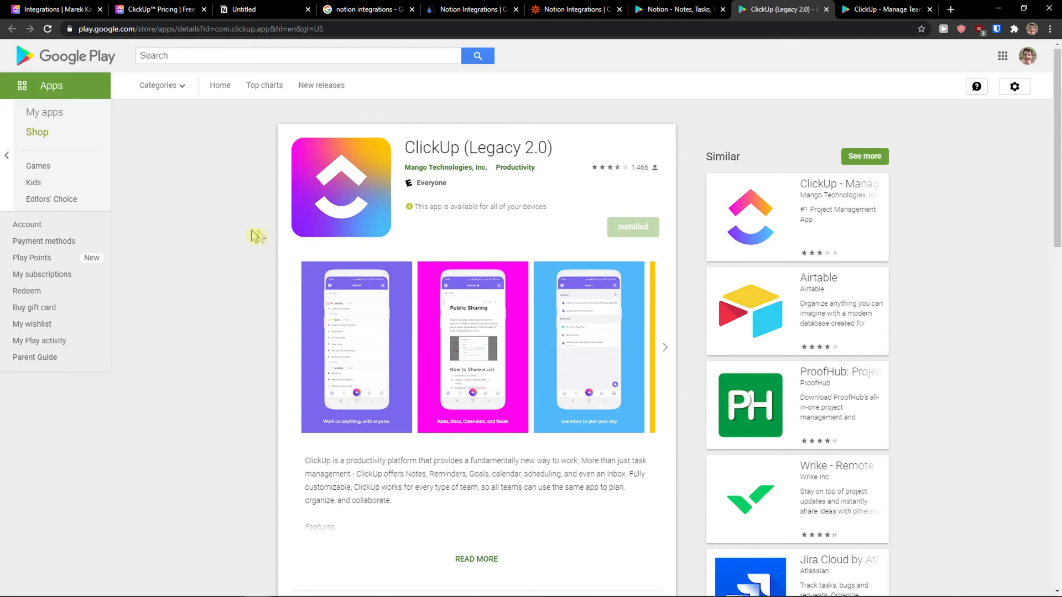
scroll(262, 233, "down", 5)
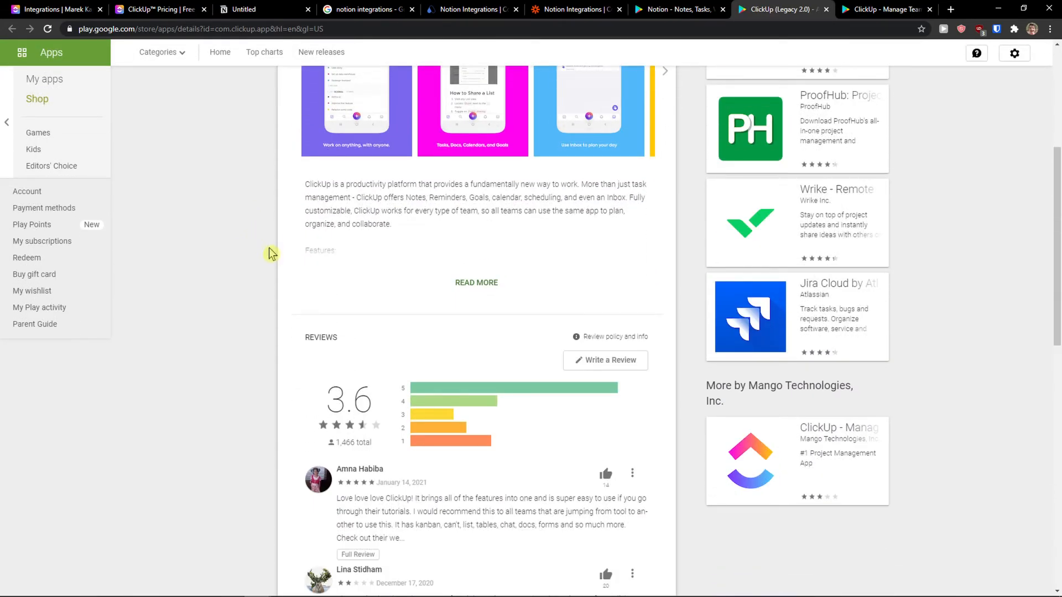
scroll(268, 249, "up", 4)
left_click(665, 290)
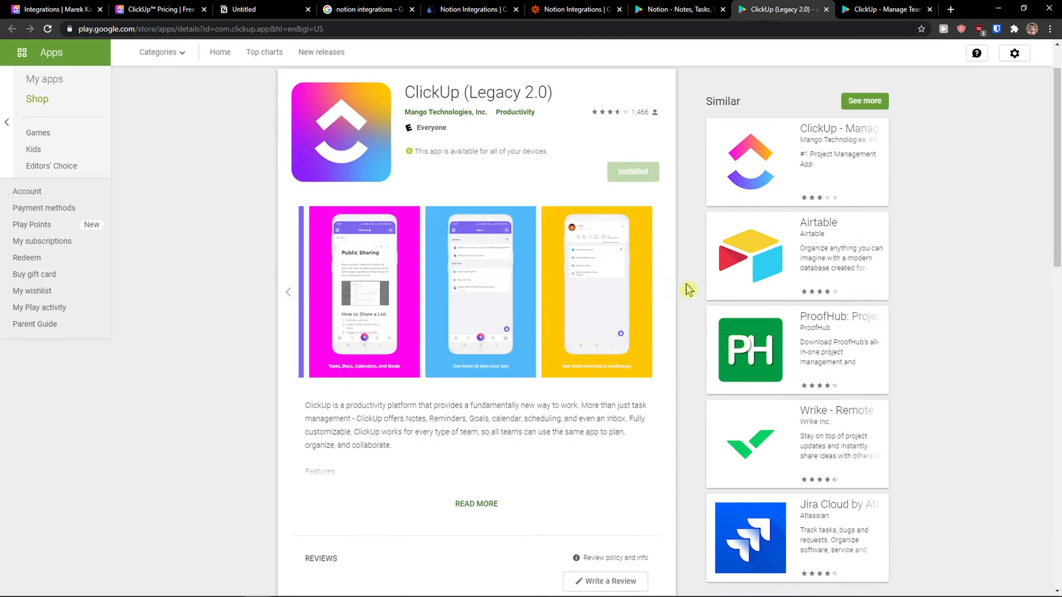
left_click(665, 8)
left_click(664, 305)
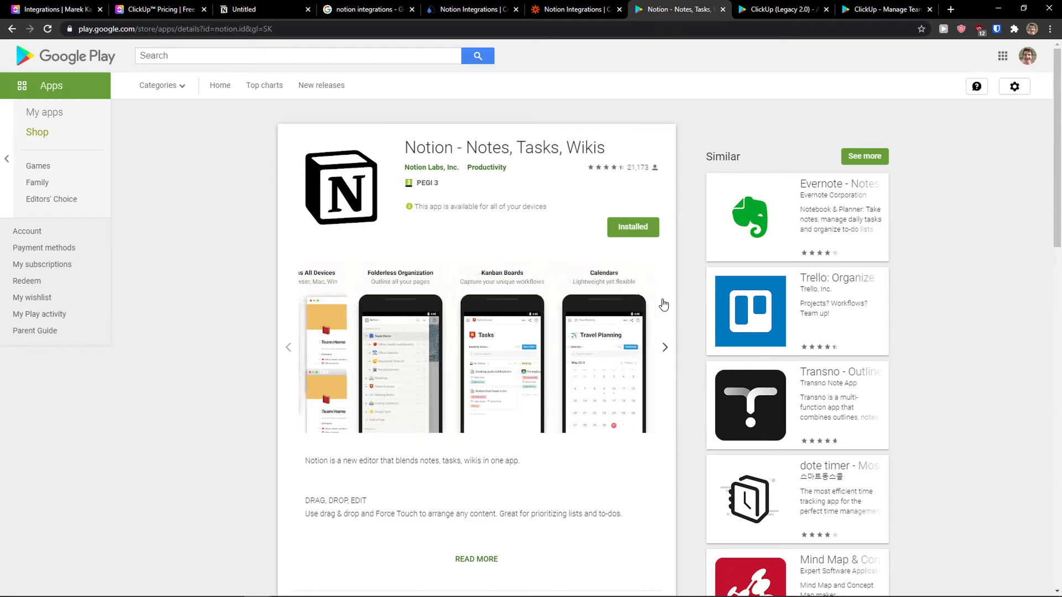
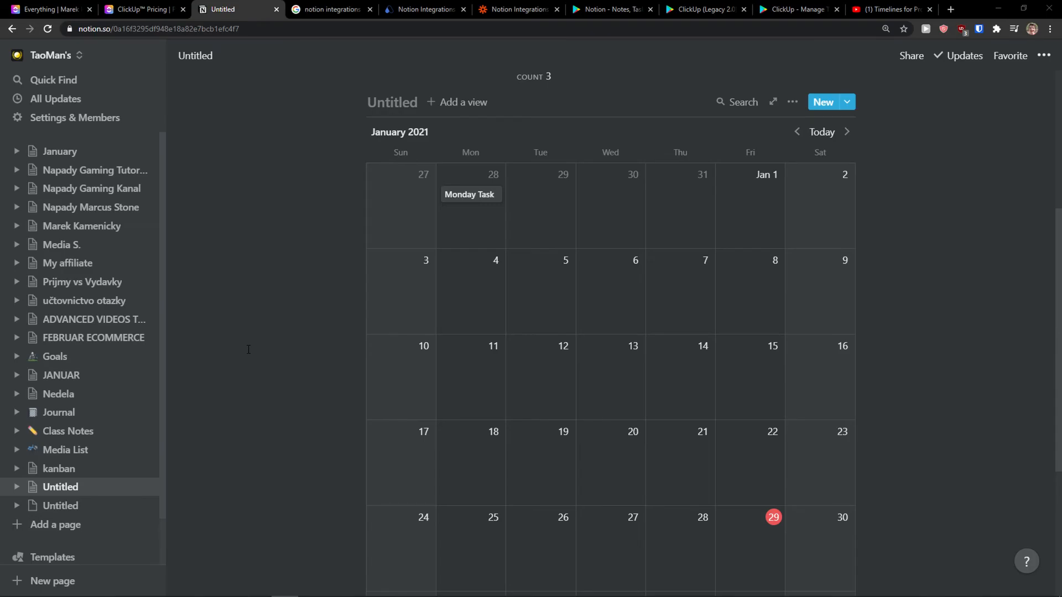
Compare Notion's Google Play listing and calendar page with ClickUp's Everything list, and review the view types ClickUp offers
left_click(608, 6)
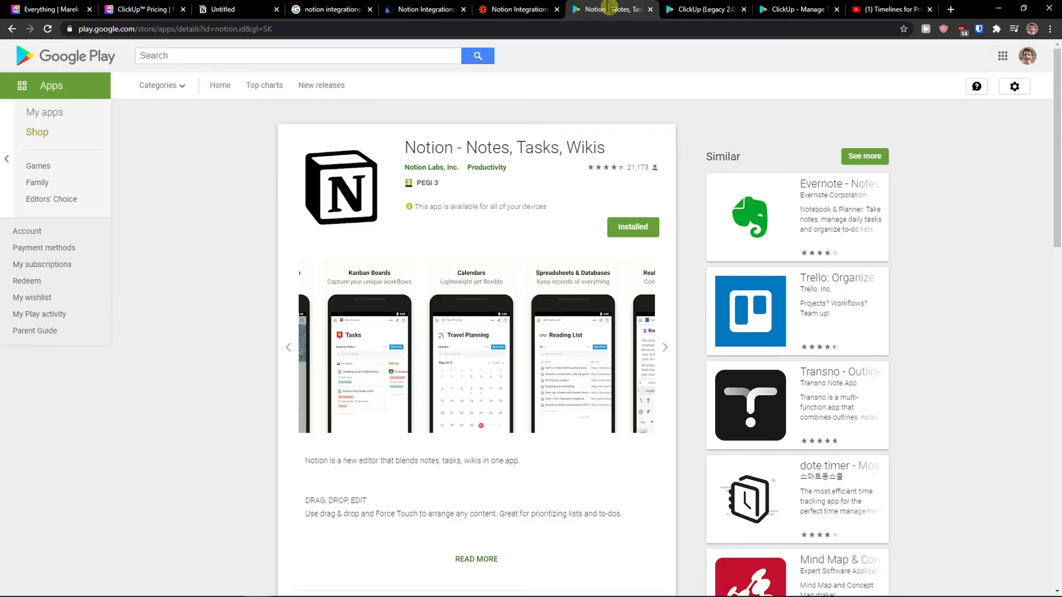
left_click(256, 7)
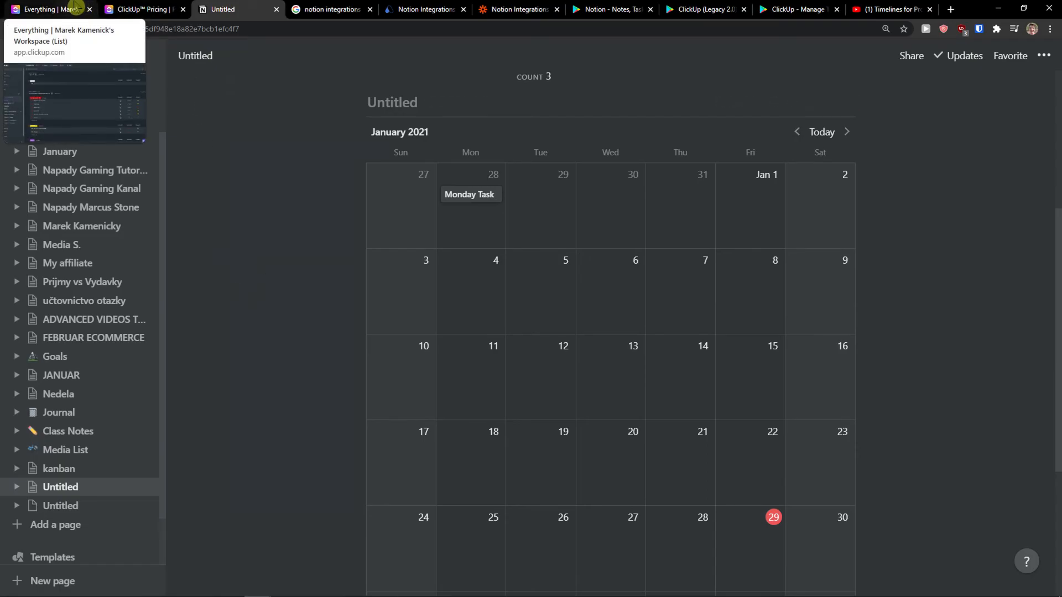
left_click(141, 9)
left_click(59, 7)
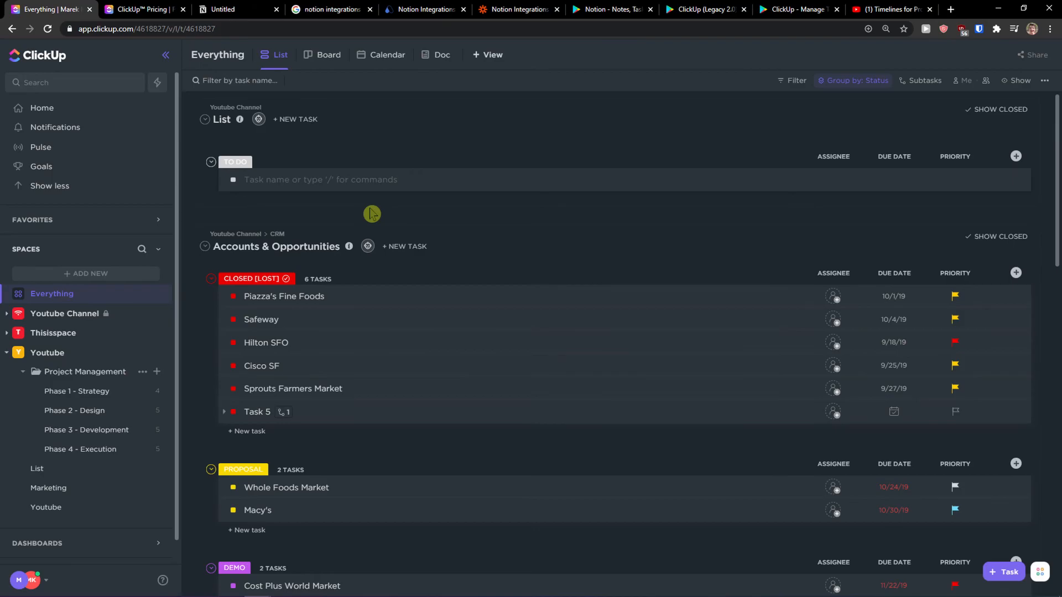
left_click(491, 57)
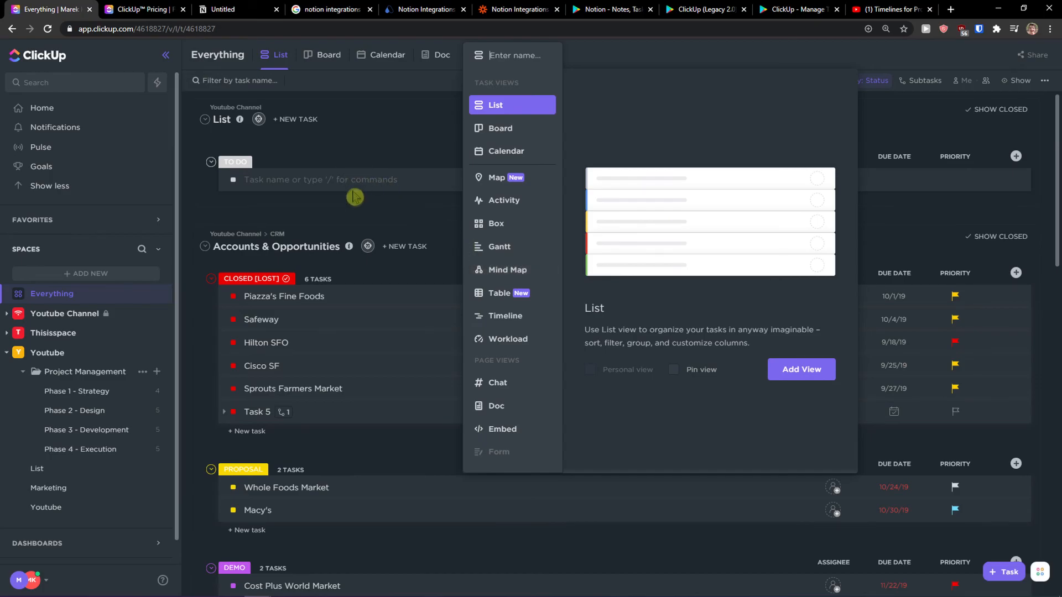
left_click(337, 183)
left_click(141, 10)
left_click(230, 9)
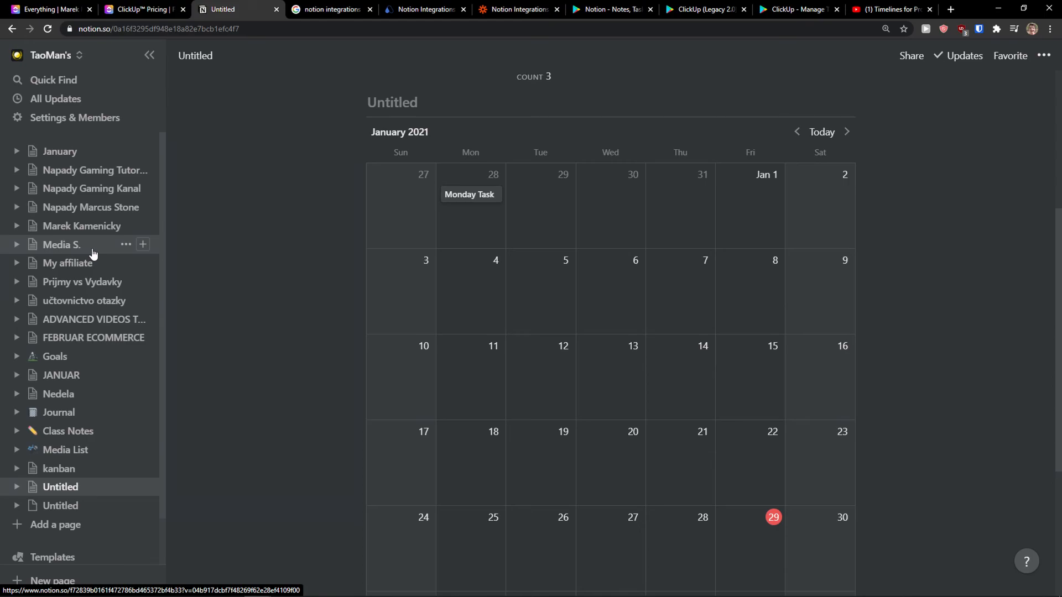
scroll(92, 259, "down", 1)
scroll(93, 260, "up", 1)
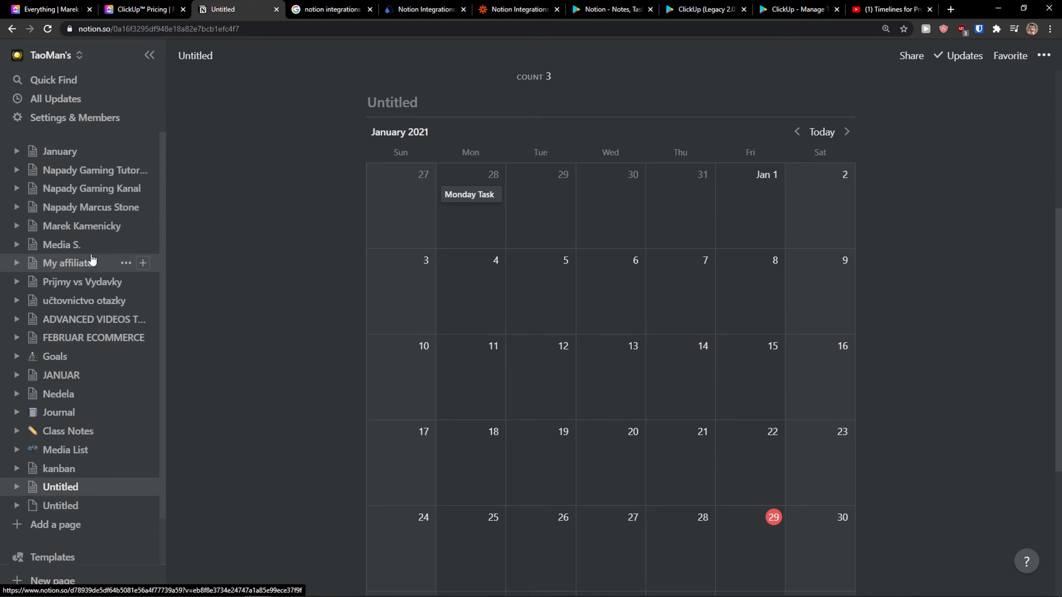
On YouTube, skim the video "Timelines for Projects in Notion Life Operating System" to its Creating Timeline Views section
left_click(891, 9)
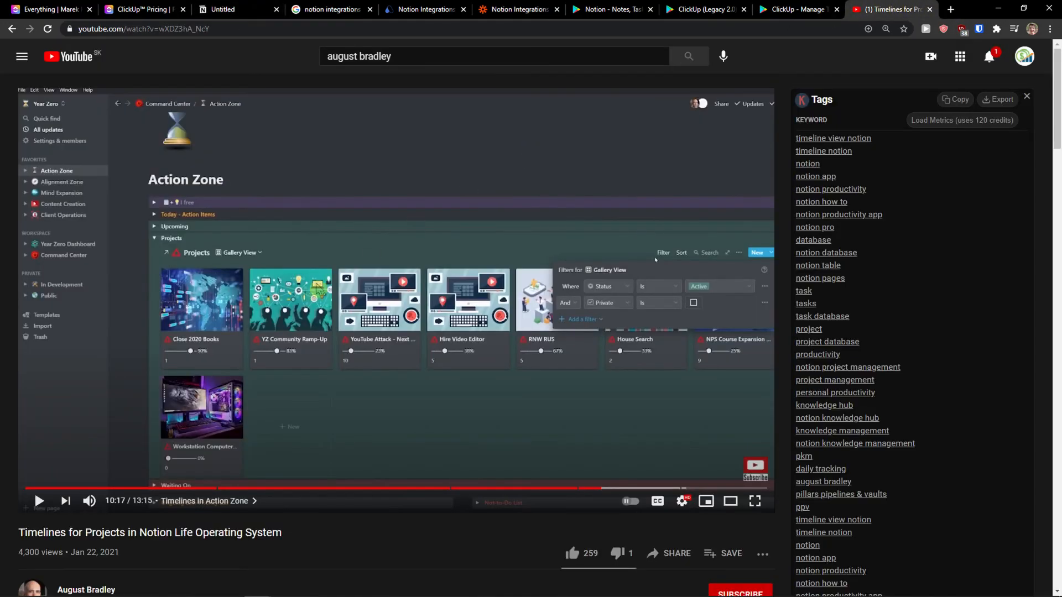
scroll(299, 301, "down", 2)
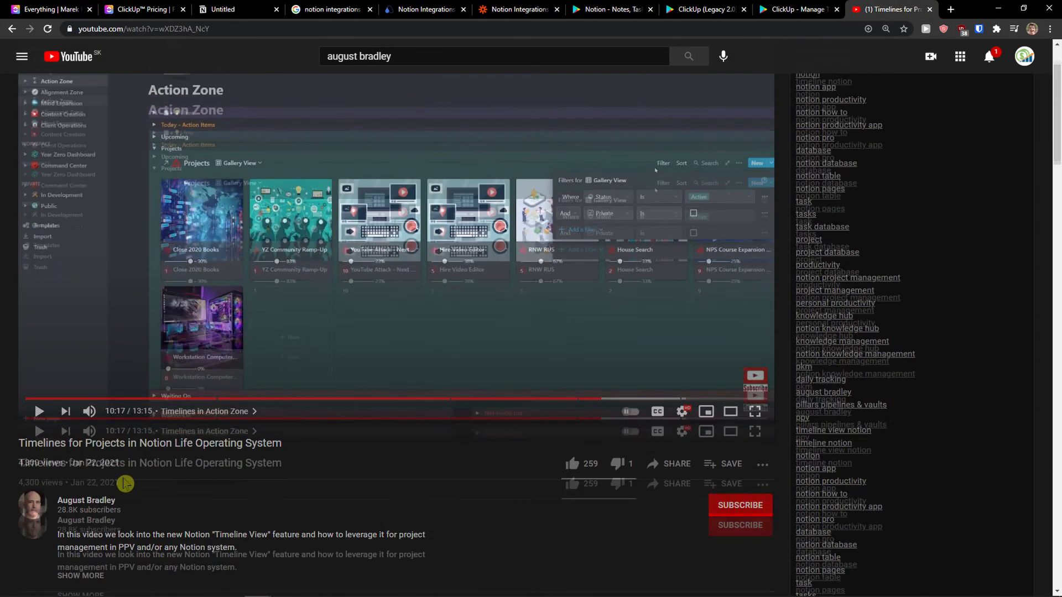
scroll(125, 484, "up", 2)
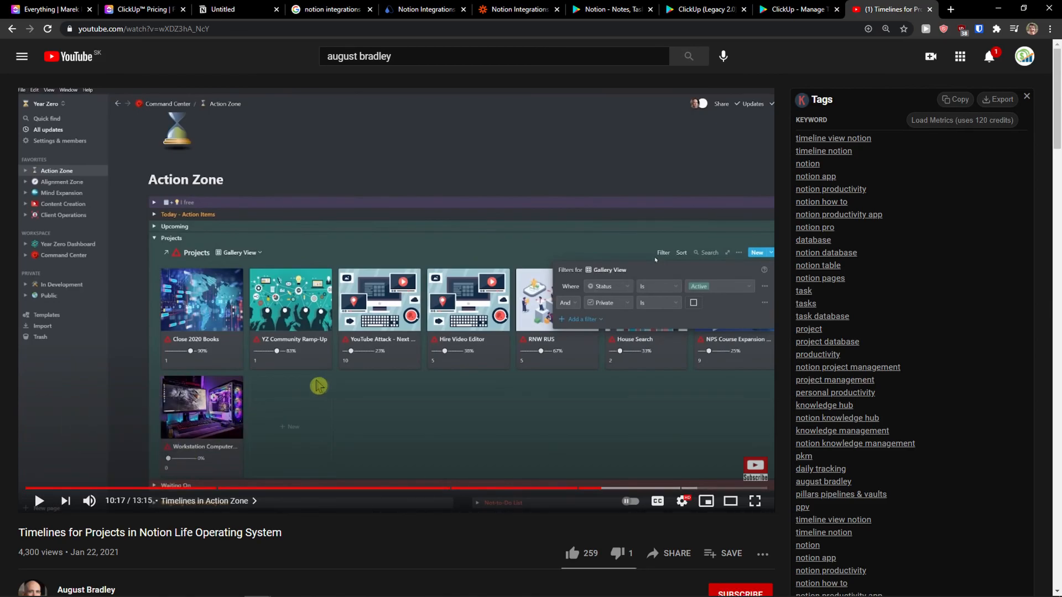
left_click_drag(264, 489, 478, 490)
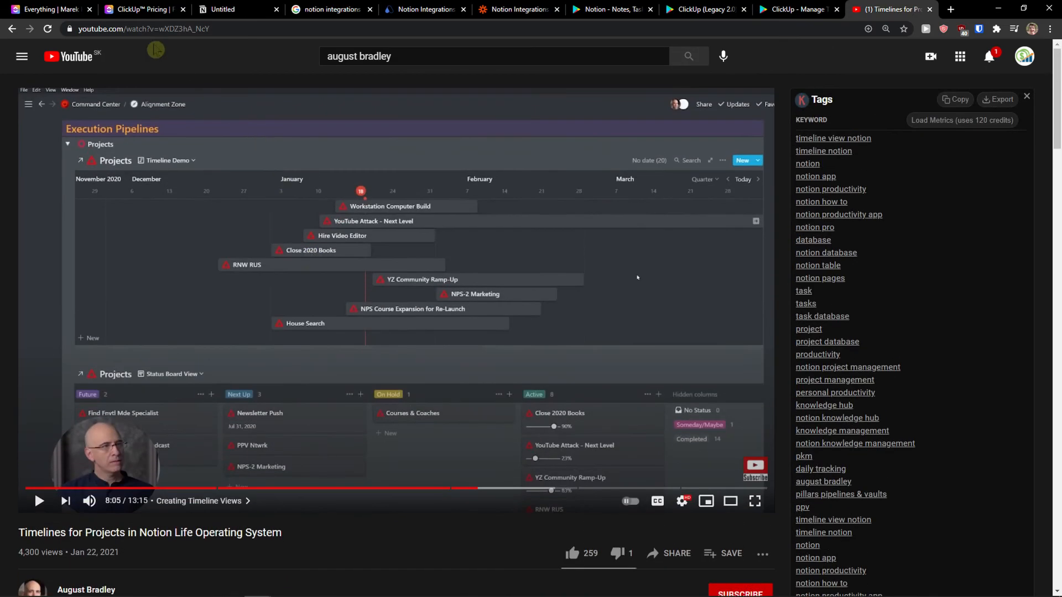
Revisit the ClickUp pricing page and the Everything list in ClickUp
left_click(141, 8)
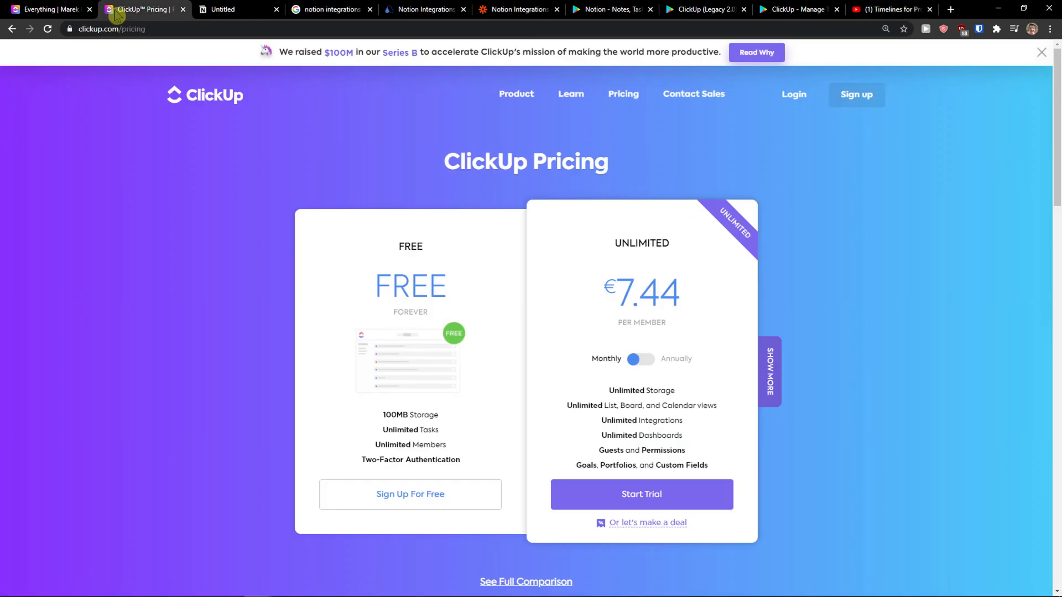
left_click(67, 6)
mouse_move(299, 110)
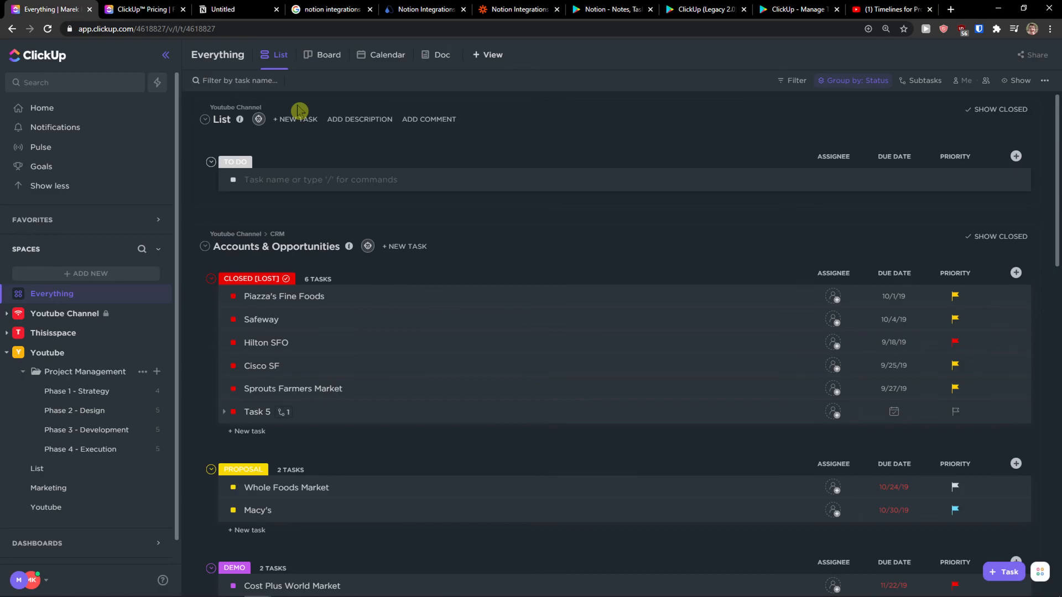
In Notion, open the "Monday Task" calendar entry and bring up the block types available for its empty page body
left_click(238, 10)
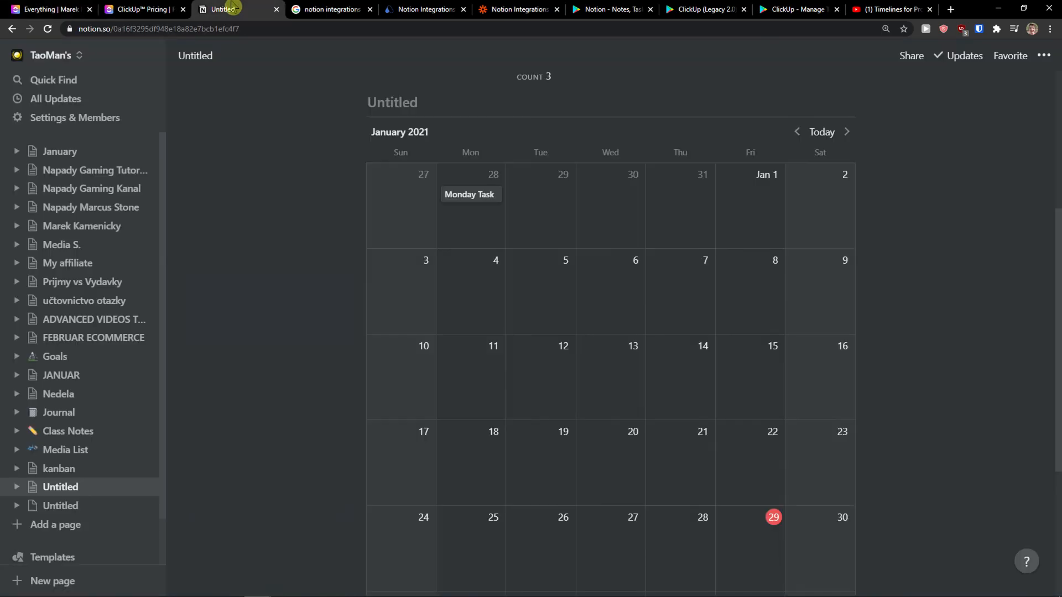
left_click(478, 201)
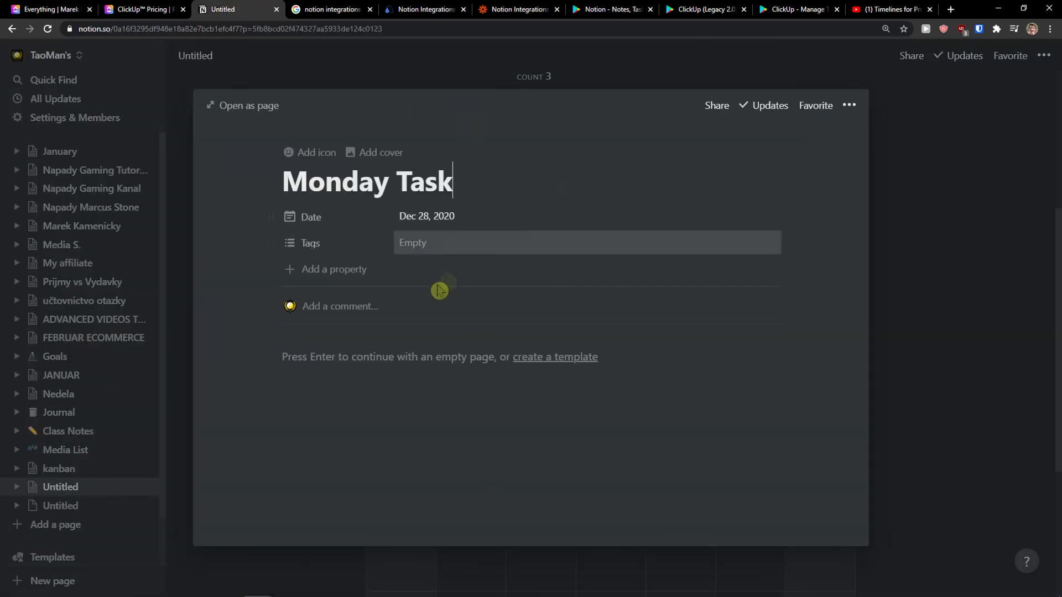
left_click(345, 351)
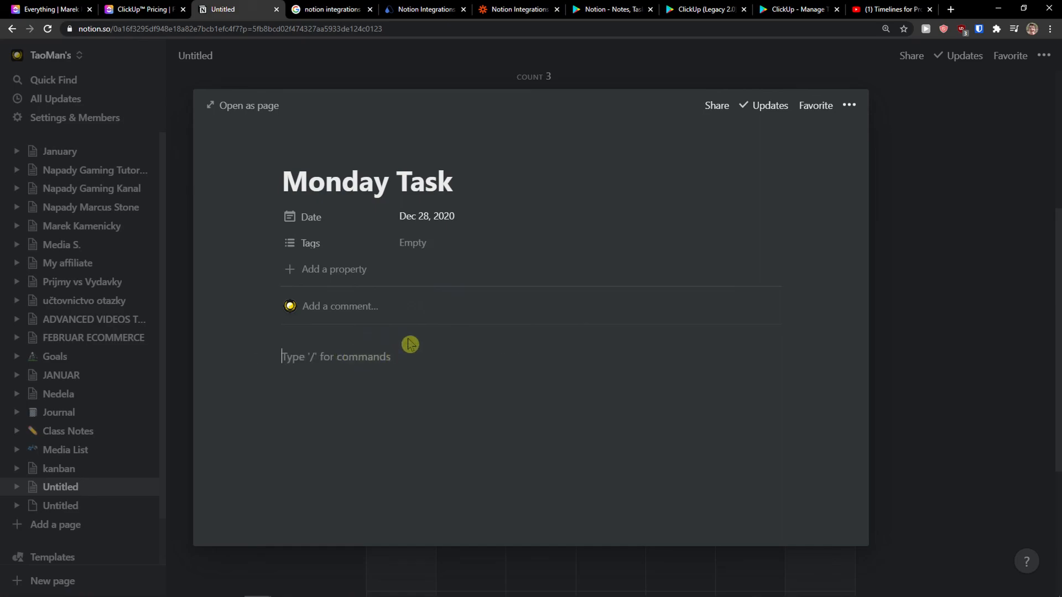
type("/")
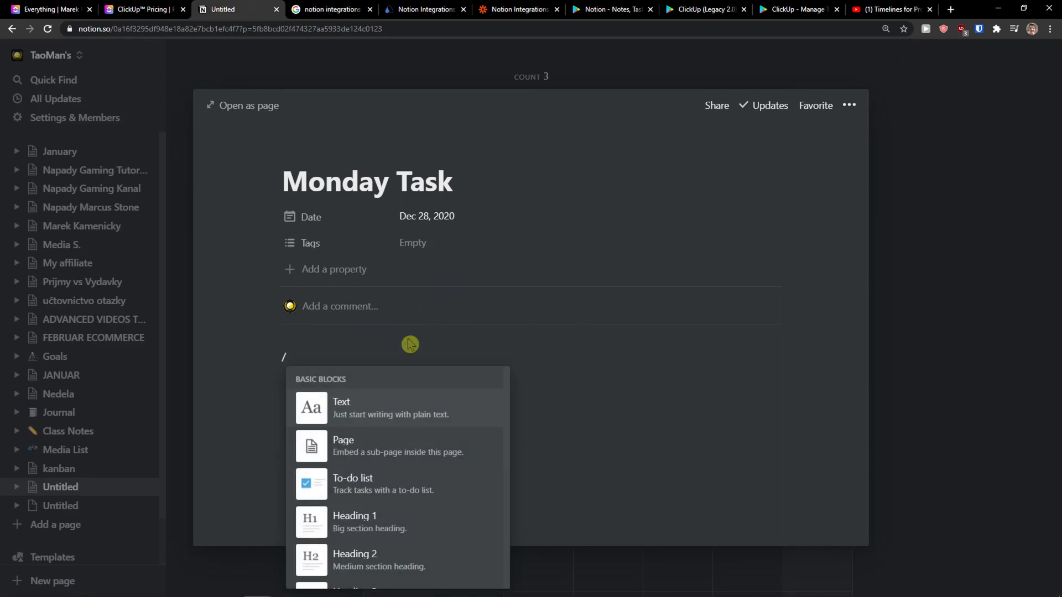